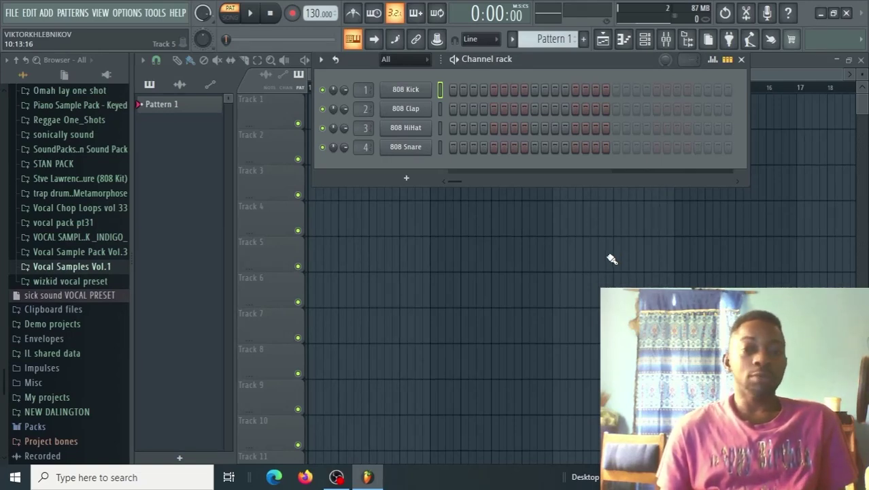
- Show the mixer and rename the Insert 1 track as "mic in"
click(667, 41)
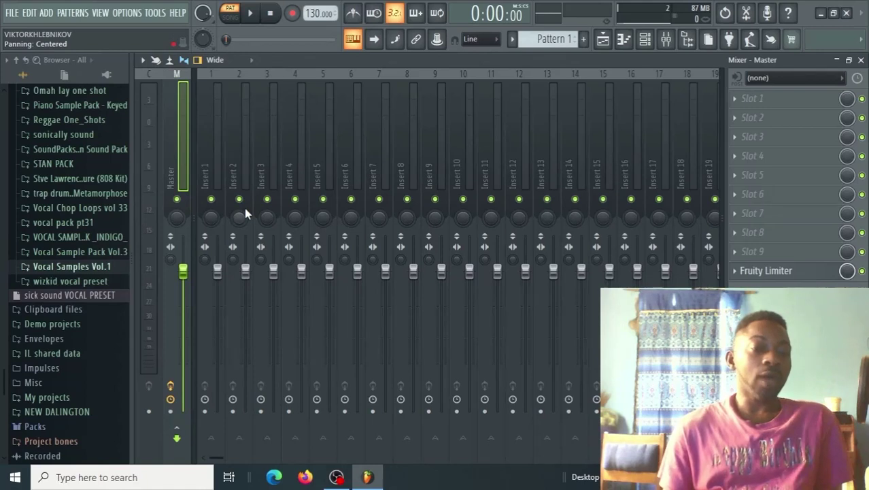
click(218, 140)
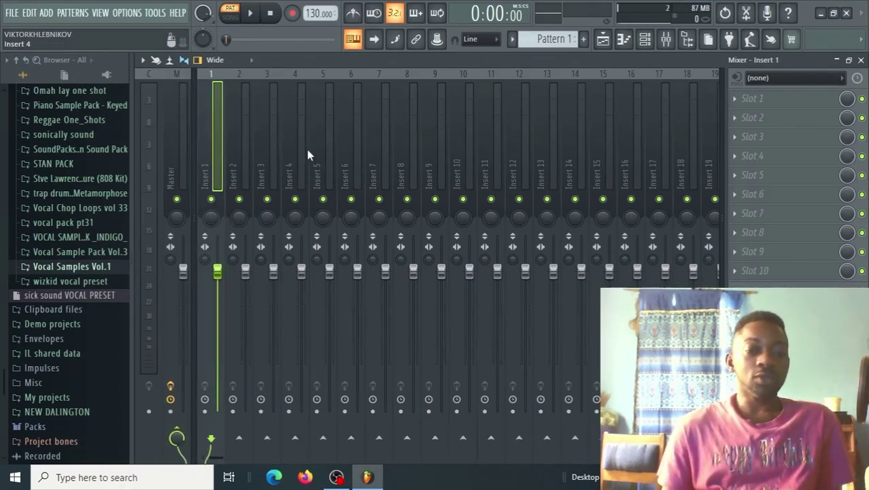
double_click(212, 163)
text(mic in)
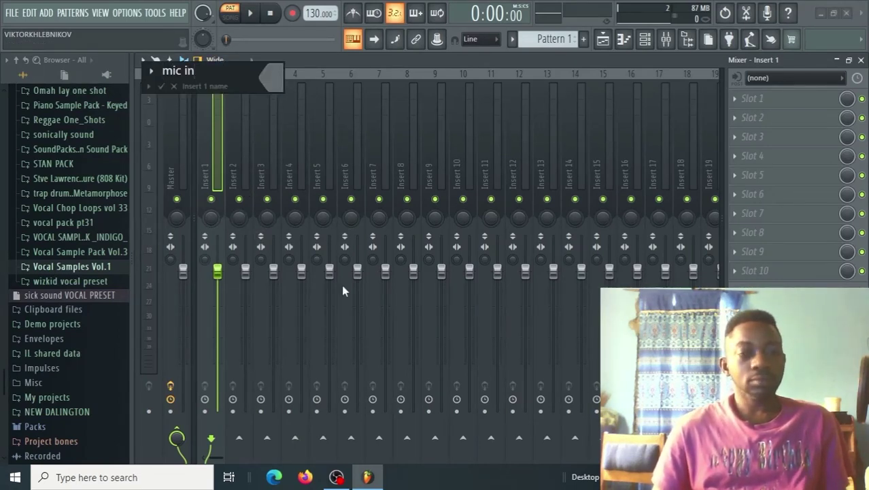
key(Return)
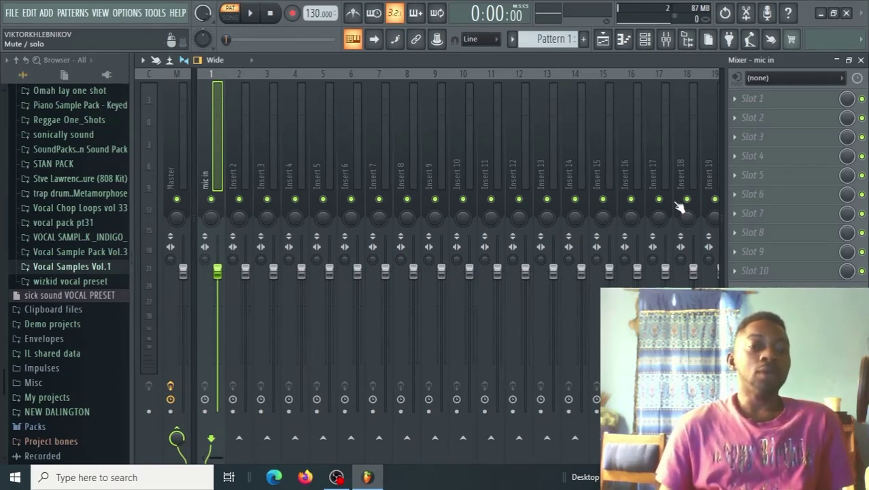
- Load Virtual Mix Rack into the first effect slot of the mic in track
click(738, 109)
mouse_move(742, 115)
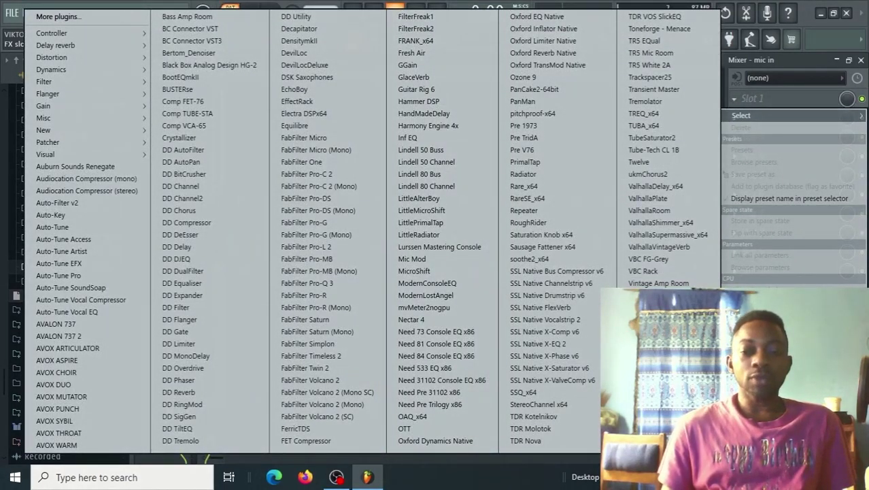
click(657, 295)
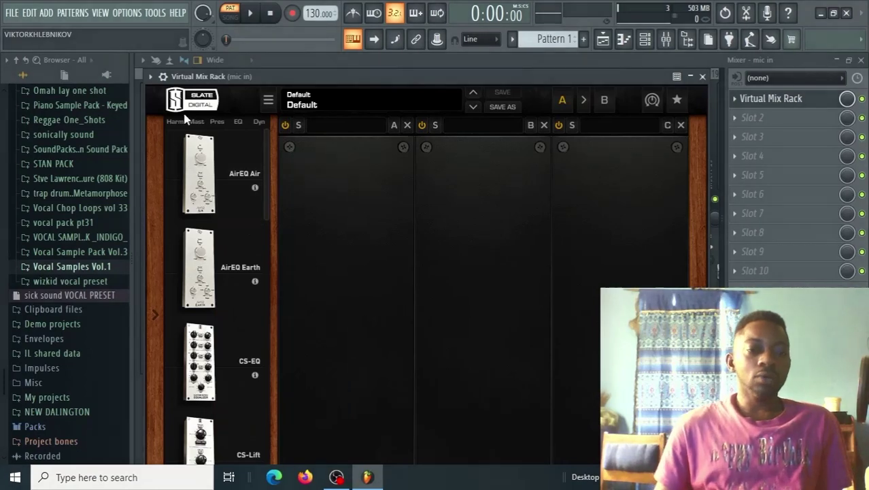
- Add the FG-73 preamp to the first rack space and set its virtual drive to about 41 dB
drag(267, 155, 265, 340)
drag(201, 265, 347, 274)
drag(304, 75, 306, 48)
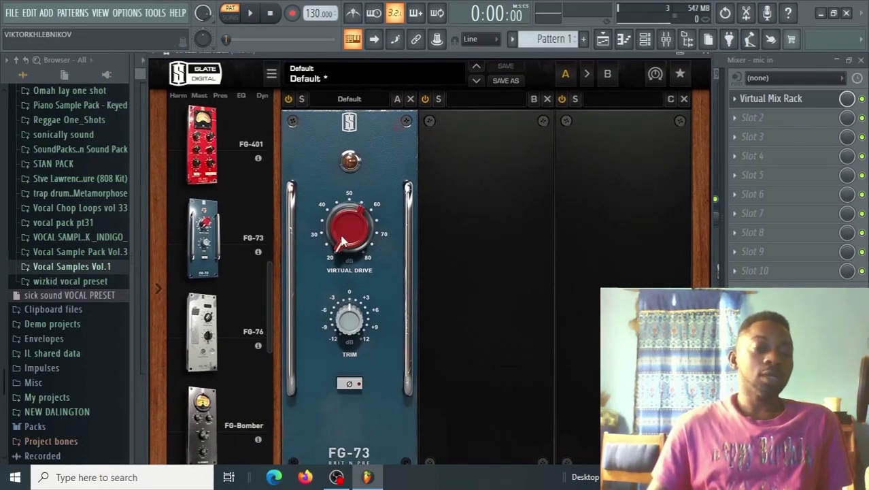
drag(342, 242, 342, 182)
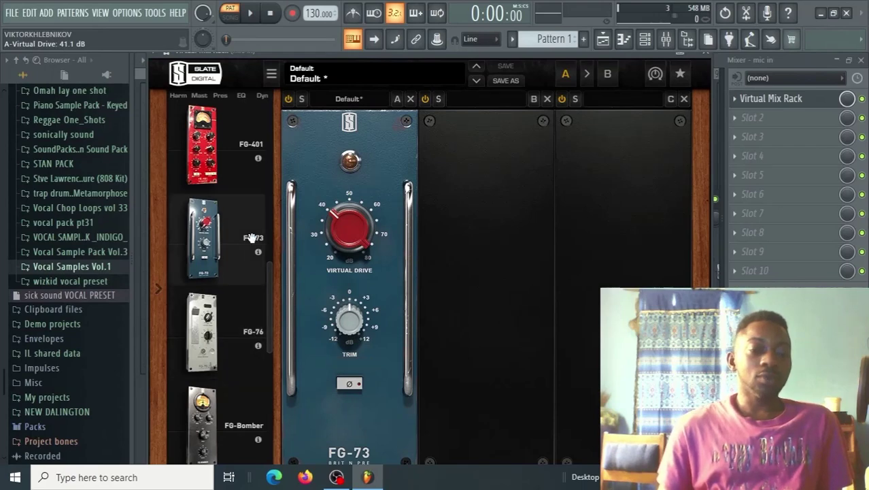
- Add the FG-N EQ beside the FG-73 and set its high-pass filter to about 50 Hz
click(242, 96)
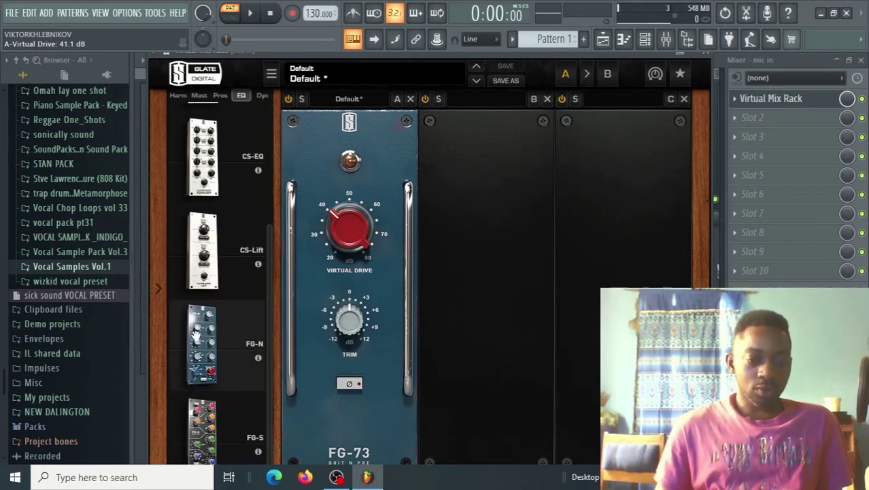
drag(196, 334, 461, 341)
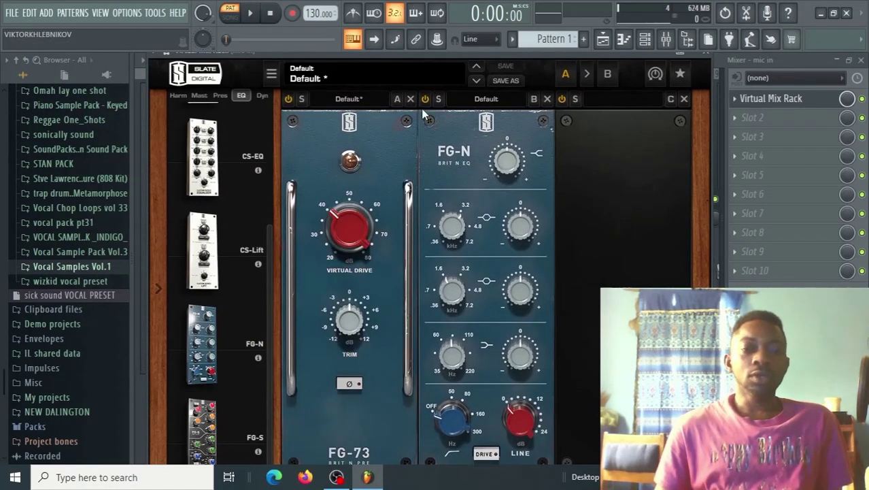
drag(432, 52, 374, 17)
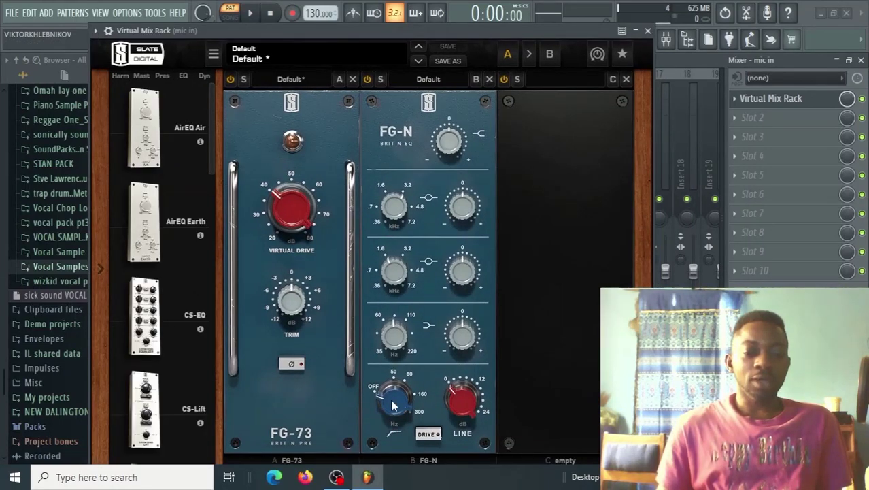
drag(391, 406, 398, 354)
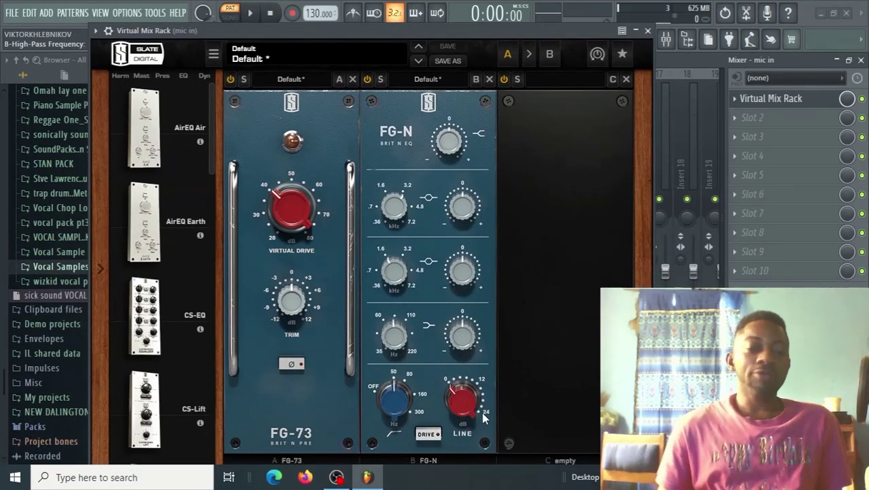
- On the FG-N, boost the high shelf by about 3.2 dB, set Bell 1 to 510 Hz at -2.36 dB, and close the rack
mouse_move(460, 354)
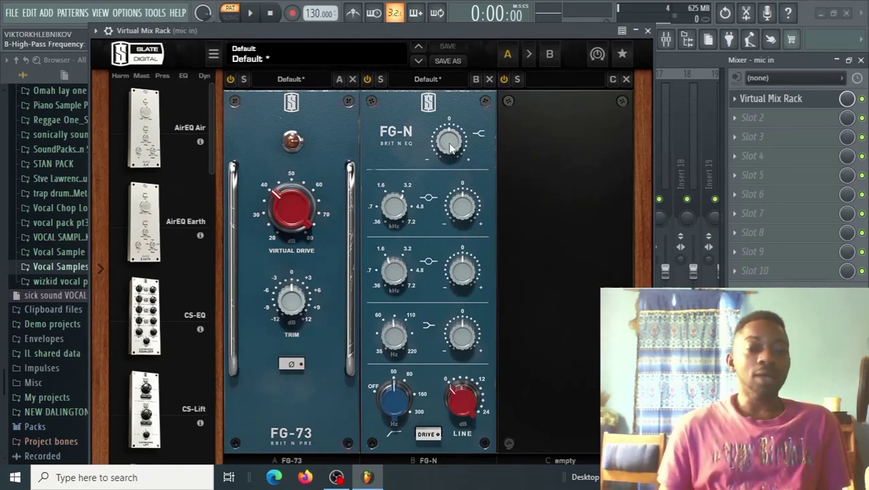
drag(449, 142, 455, 137)
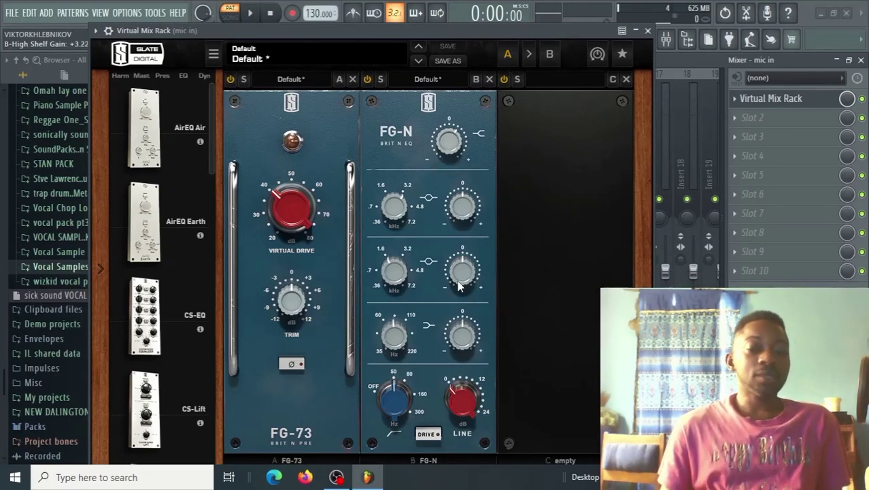
mouse_move(460, 279)
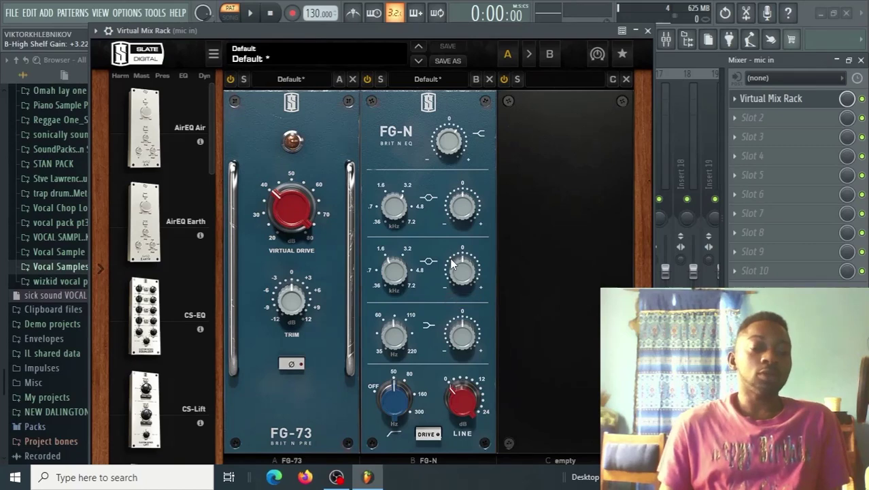
mouse_move(394, 294)
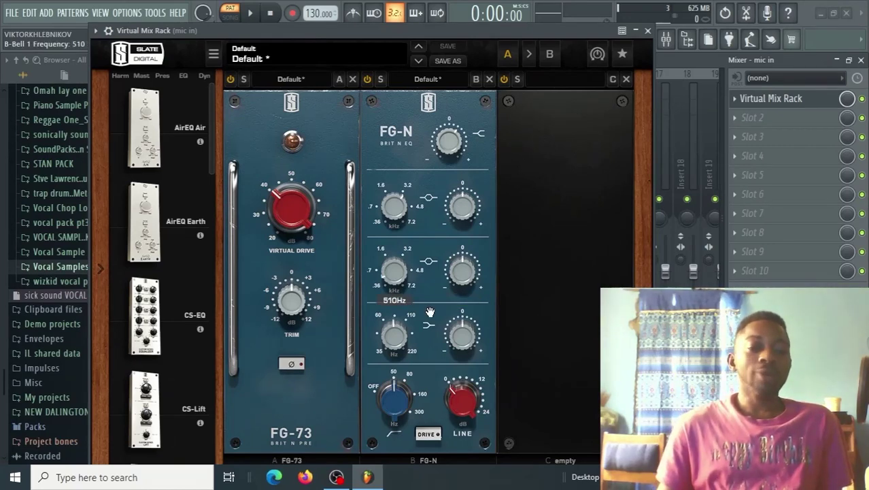
drag(460, 265, 454, 266)
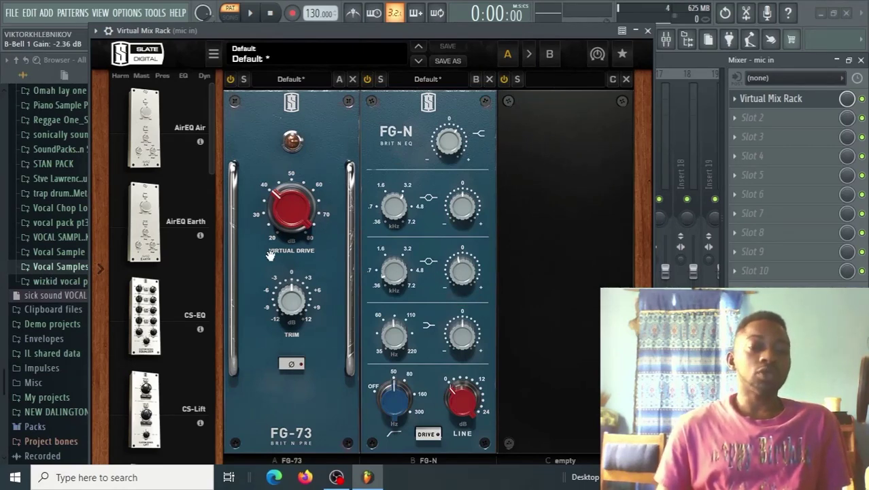
key(Escape)
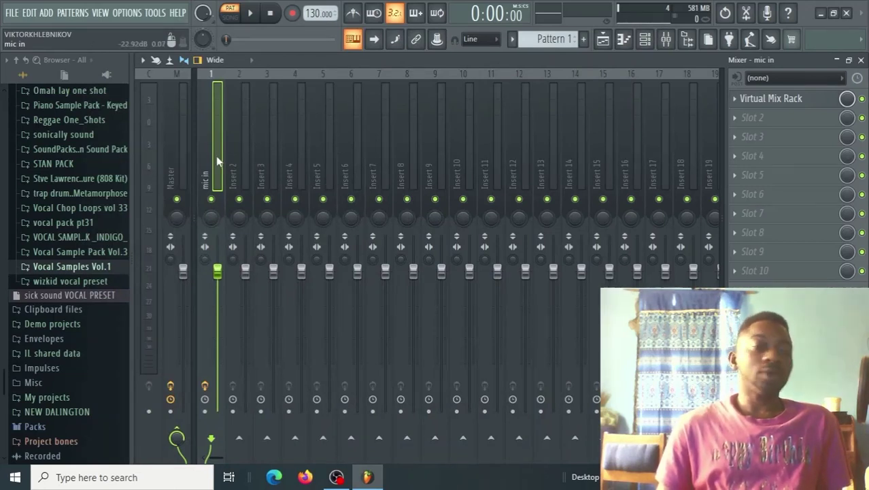
- Rename the Insert 2 mixer track as "lead vox"
click(236, 170)
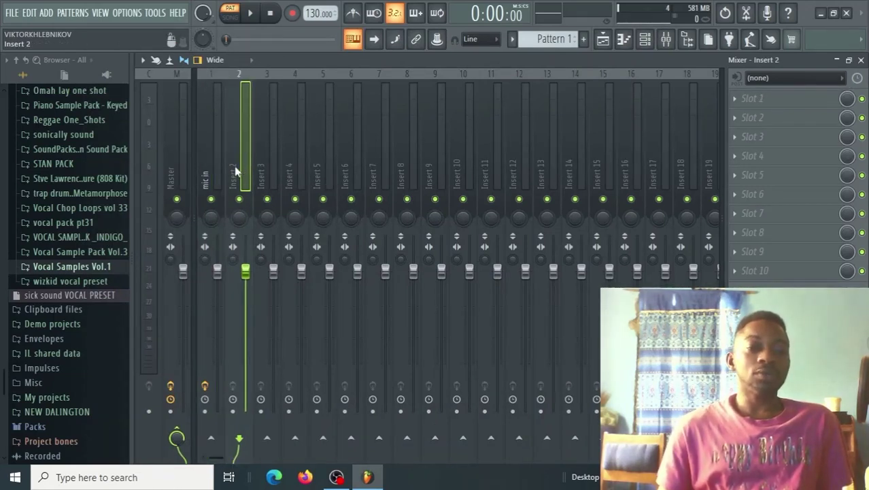
right_click(236, 170)
click(304, 86)
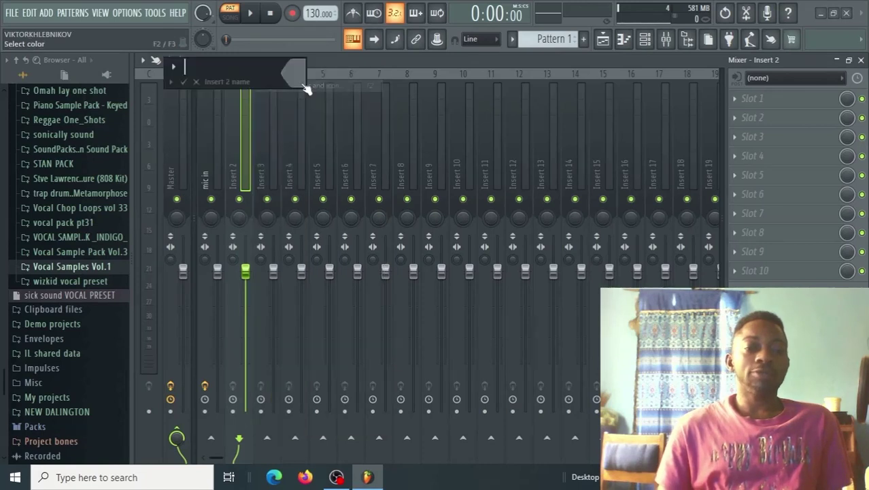
text(lead vox)
key(Return)
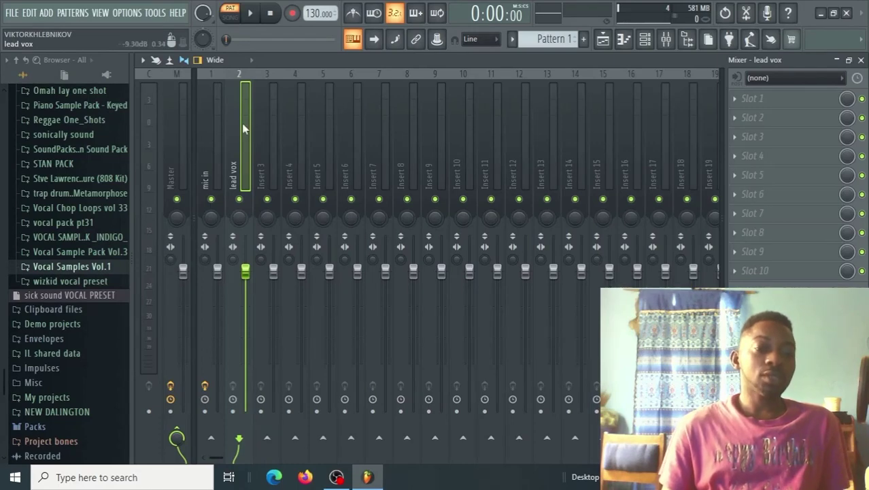
- Load Lindell 50 Channel into the first effect slot of the lead vox track and position its window fully in view
click(741, 102)
mouse_move(776, 185)
click(466, 163)
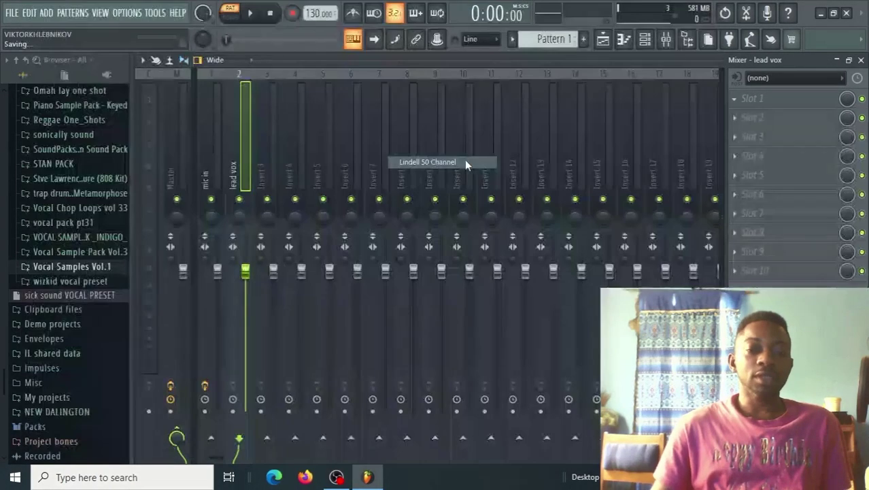
drag(463, 218, 425, 89)
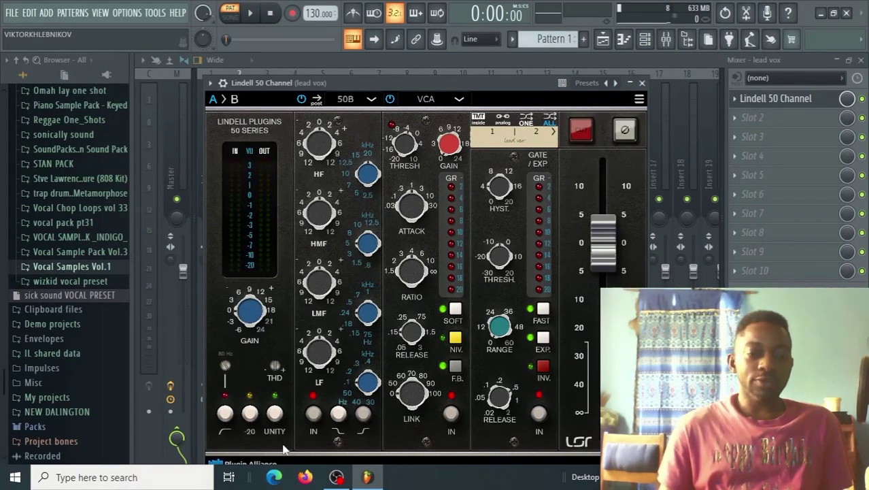
drag(354, 82, 344, 67)
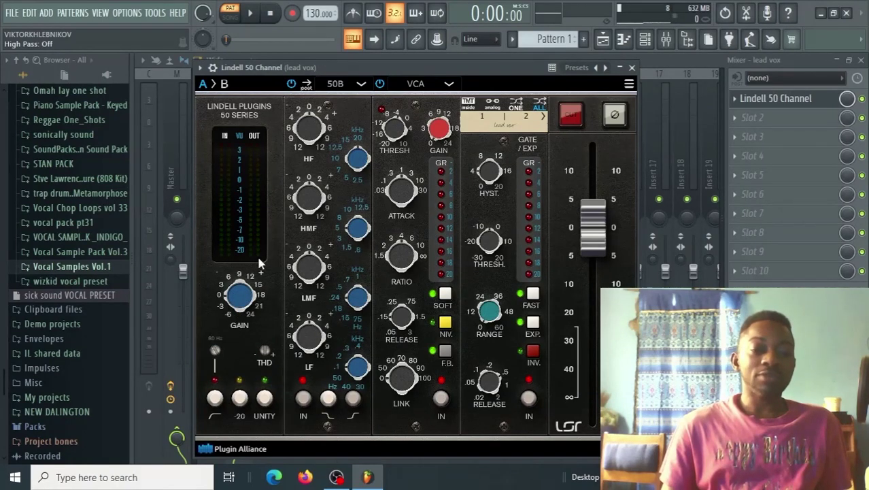
- Switch the Lindell EQ to type 60, boost 16 kHz by 3.30, set 63 Hz to -2.70, and cut 31 Hz and 500 Hz slightly
click(359, 86)
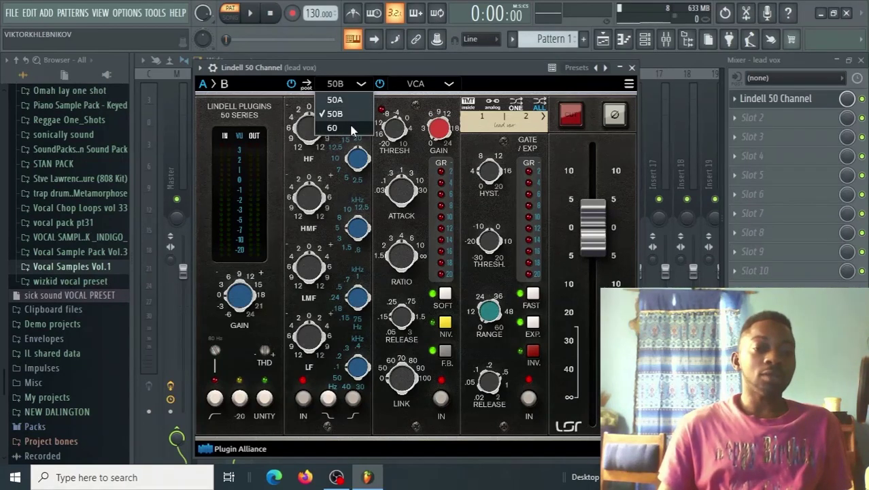
click(346, 128)
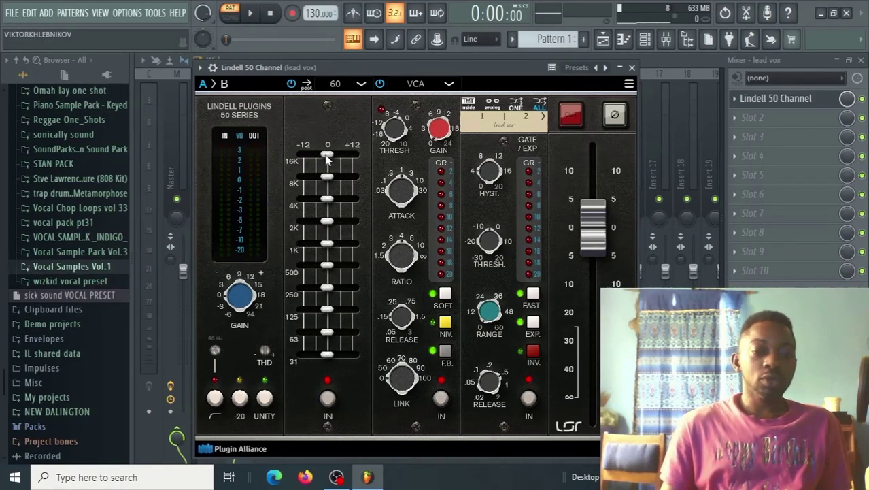
drag(328, 155, 331, 153)
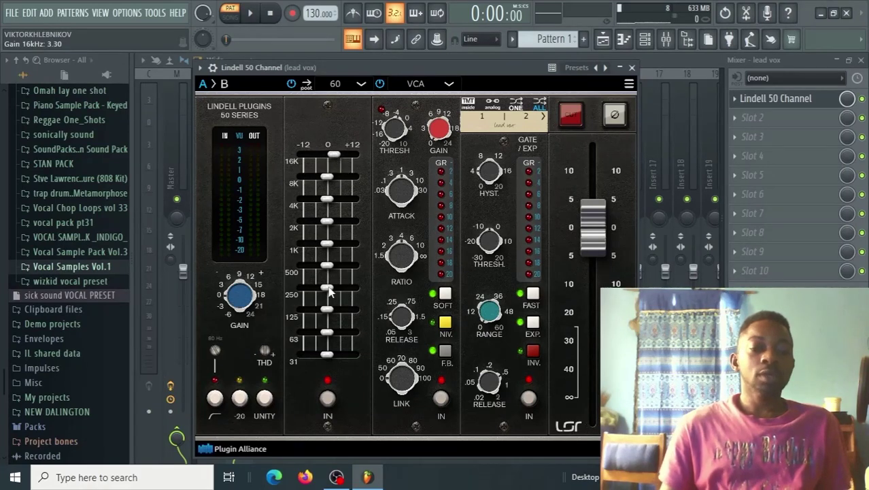
drag(330, 359, 321, 336)
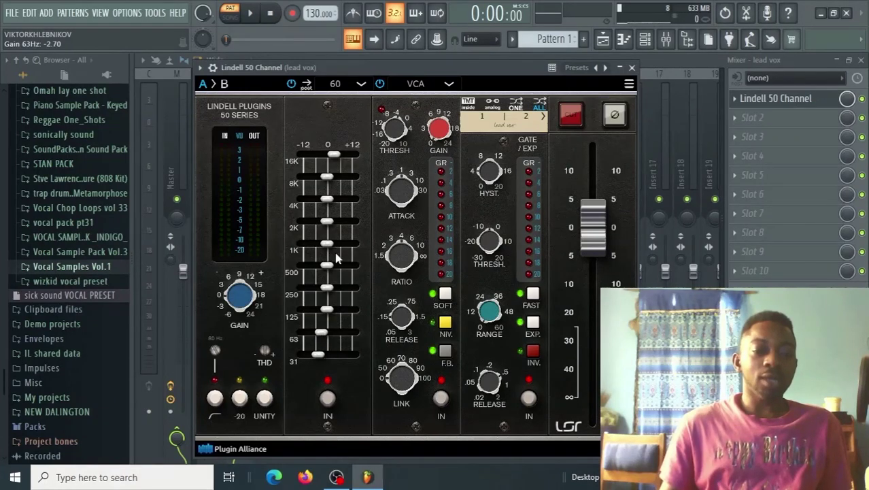
drag(328, 269, 322, 271)
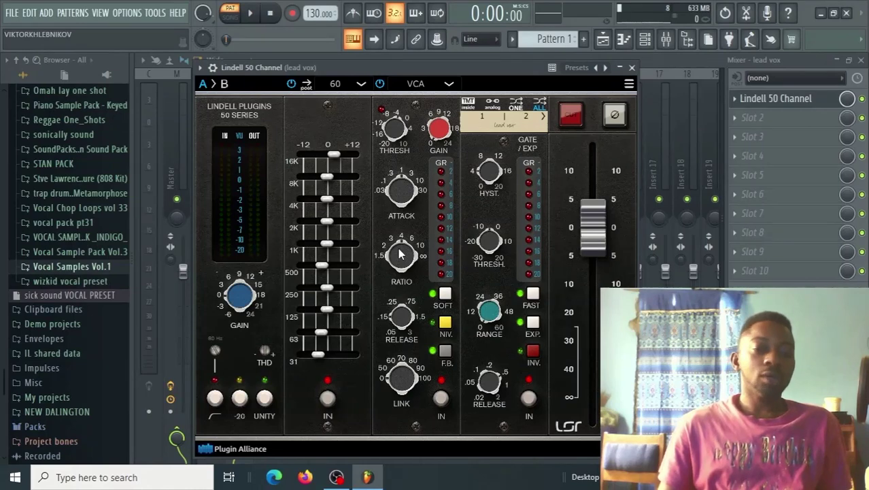
- Adjust the Lindell compressor's ratio, set the gate threshold to -22.80 dB, and close the plugin
mouse_move(401, 261)
mouse_down()
mouse_move(407, 246)
mouse_move(410, 266)
mouse_up()
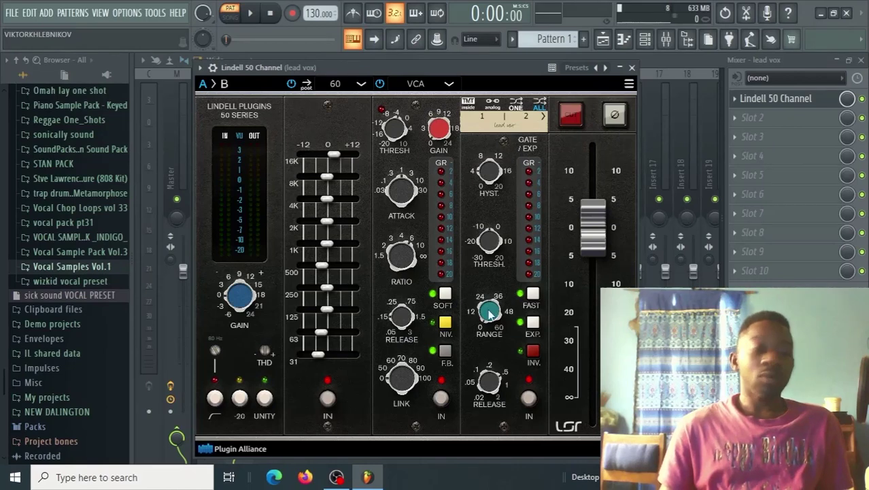
drag(488, 311, 484, 234)
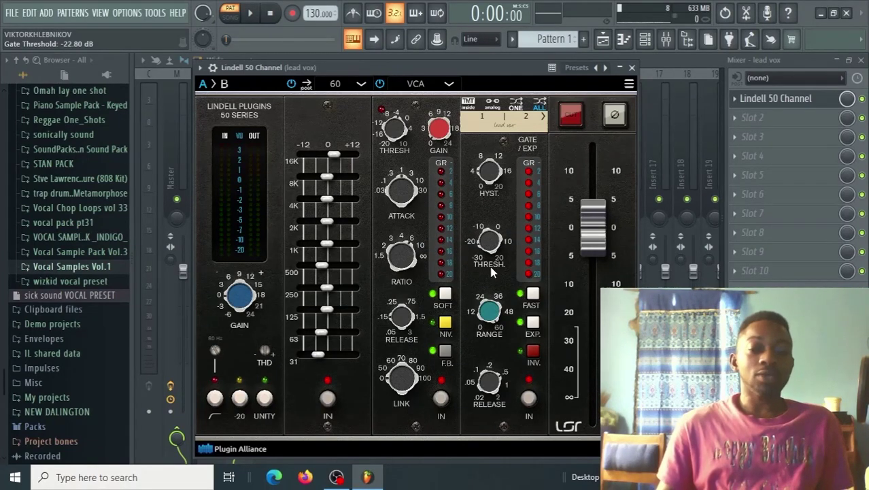
click(632, 68)
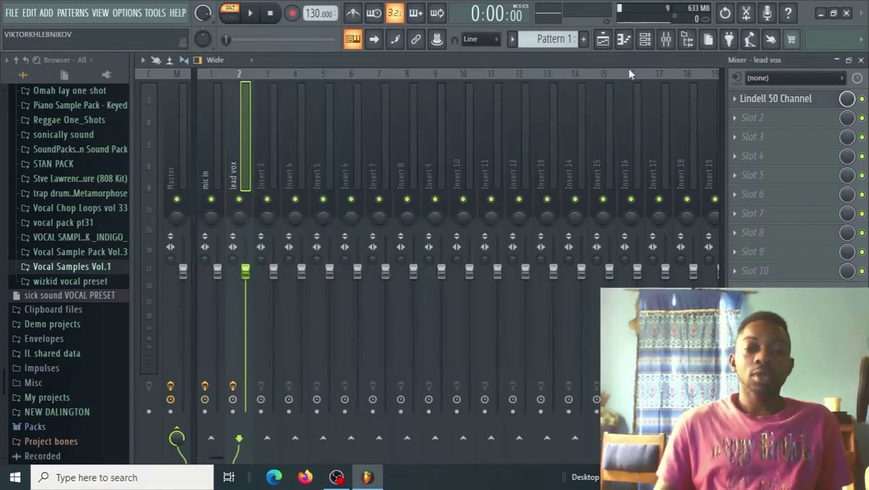
- Load FabFilter Pro-DS into the second effect slot of the lead vox track and close its window
click(739, 119)
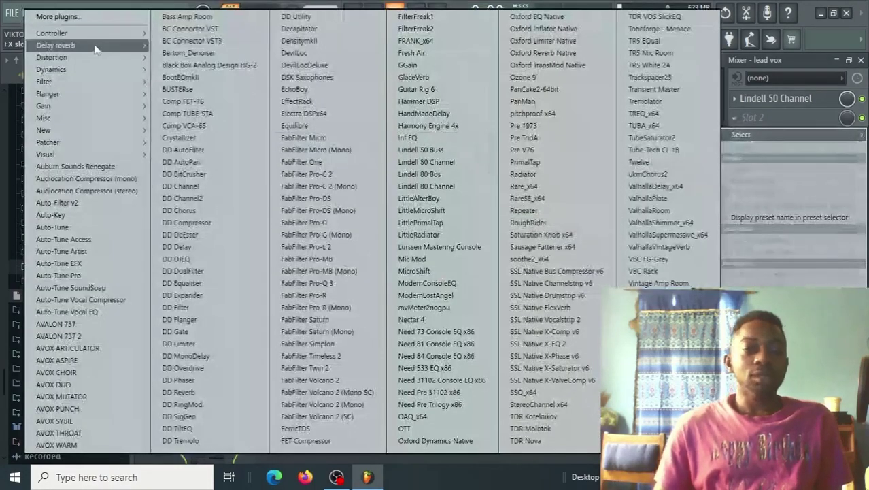
click(306, 199)
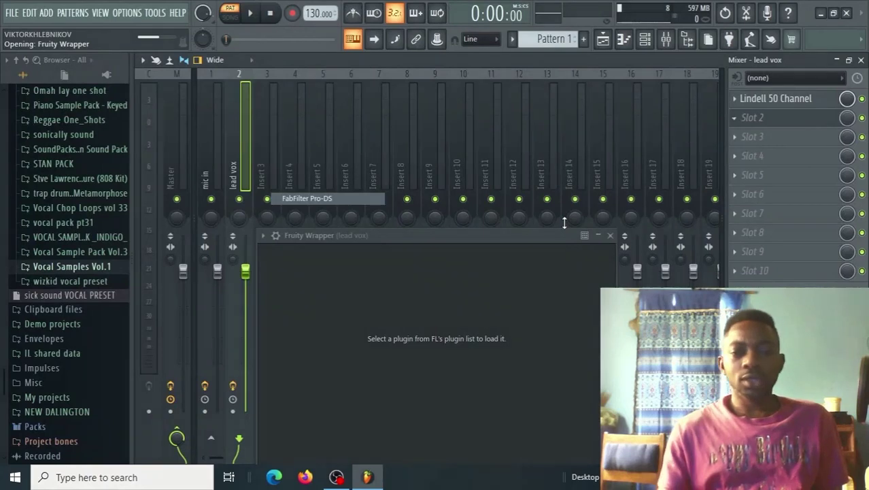
click(651, 135)
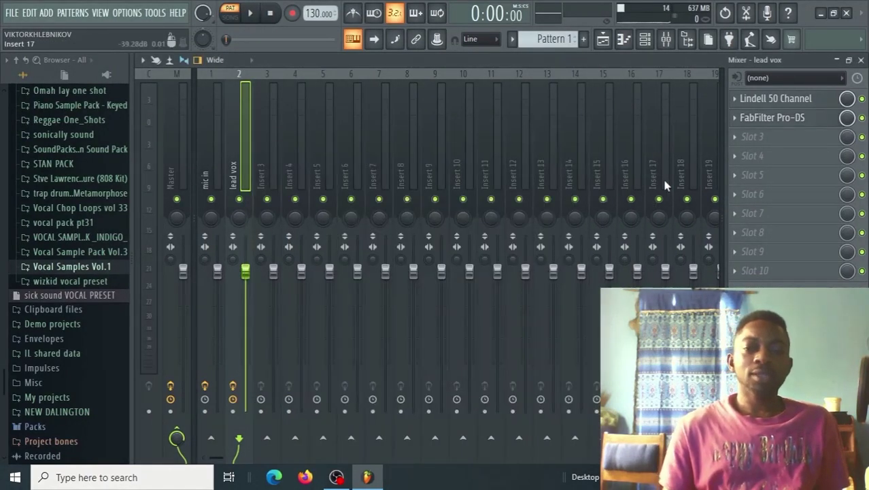
- Load Auto-Tune Pro on the lead vox track and place it between Lindell 50 Channel and FabFilter Pro-DS
click(739, 138)
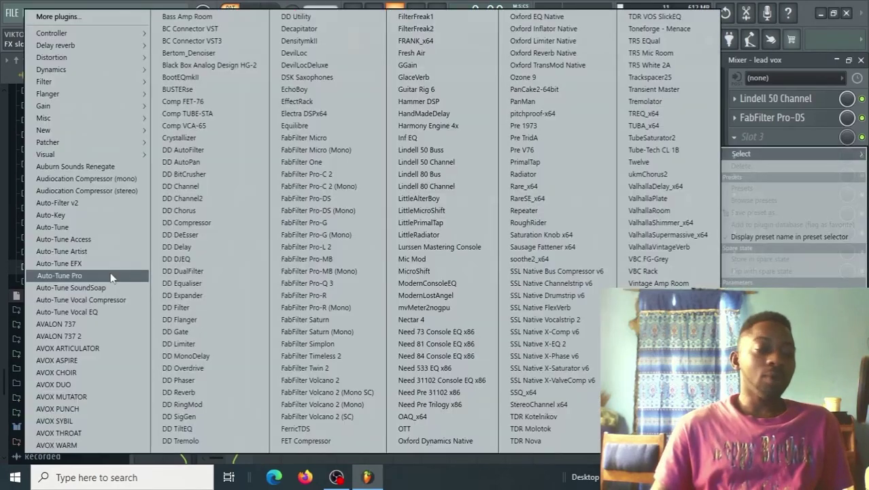
click(113, 276)
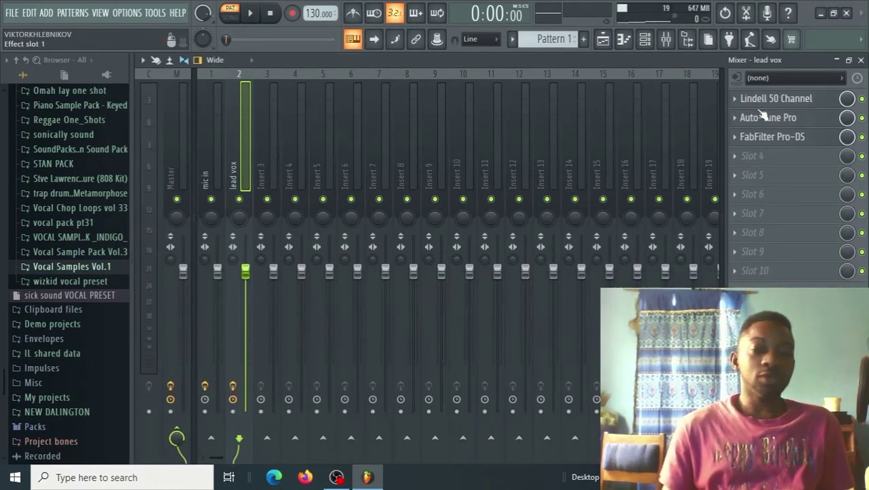
- Load Fruity Compressor into slot 4 of the lead vox track with a -11.8 dB threshold and 4.9:1 ratio, and close its window
click(737, 156)
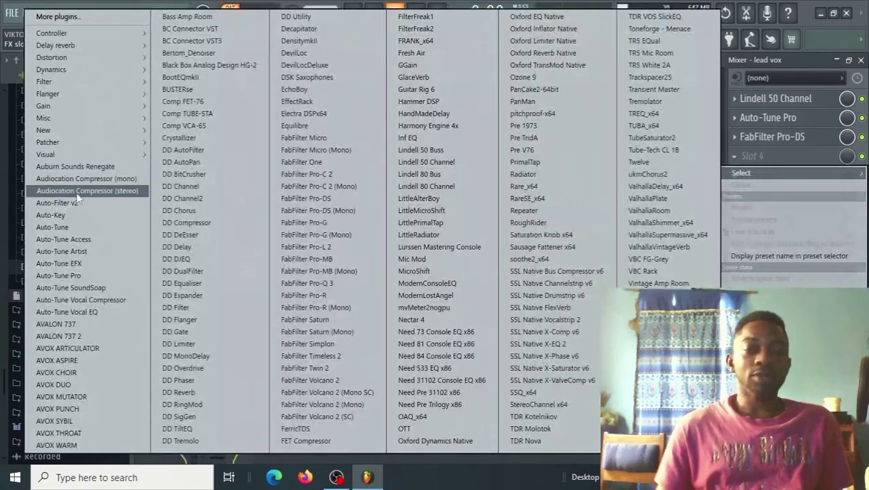
mouse_move(73, 71)
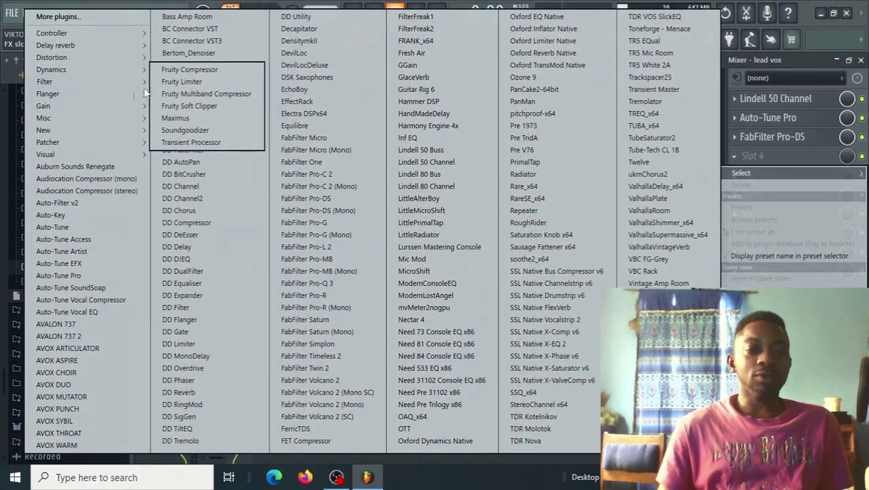
click(189, 69)
drag(212, 139, 212, 134)
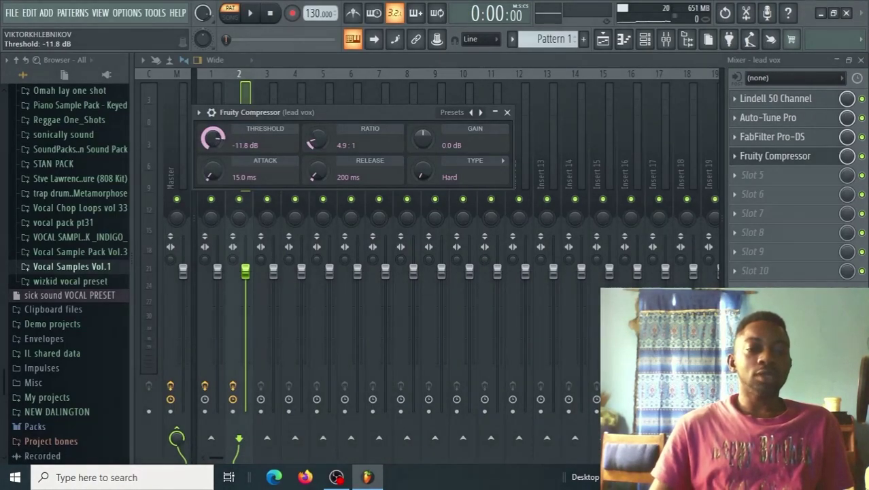
click(507, 112)
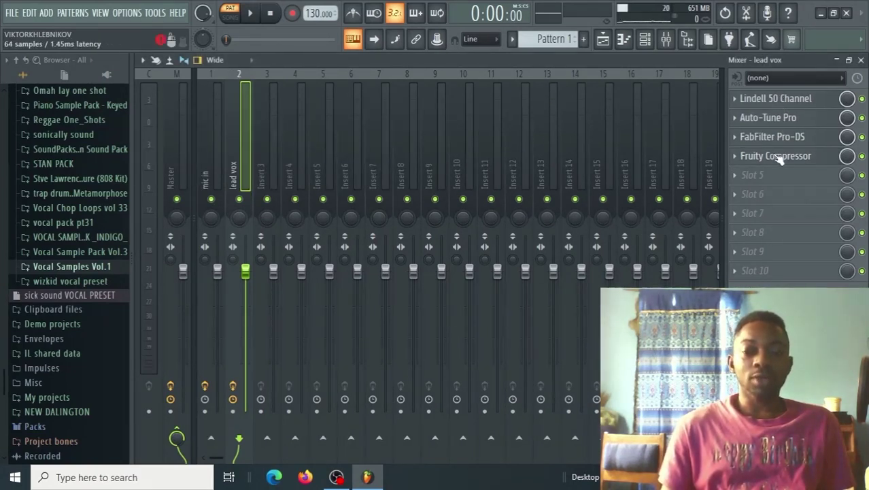
- Load Fruity Flanger into slot 5 of the lead vox track, close its window, and lower its mix level
click(739, 178)
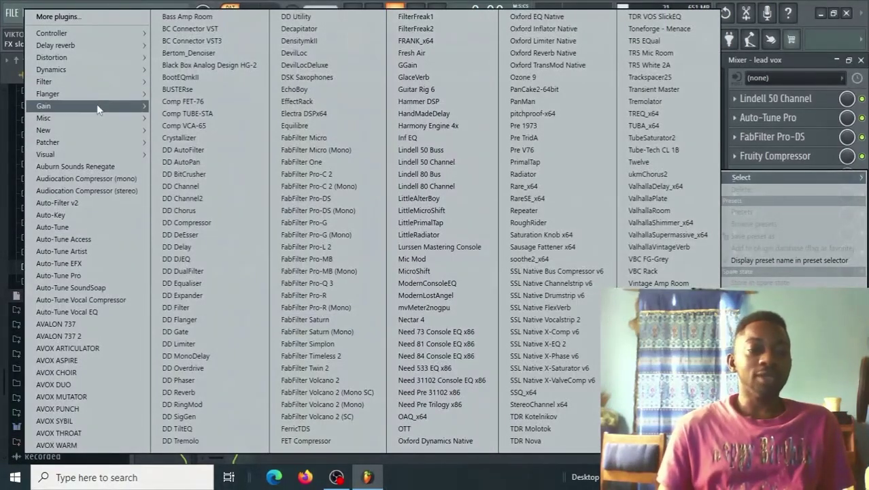
mouse_move(97, 95)
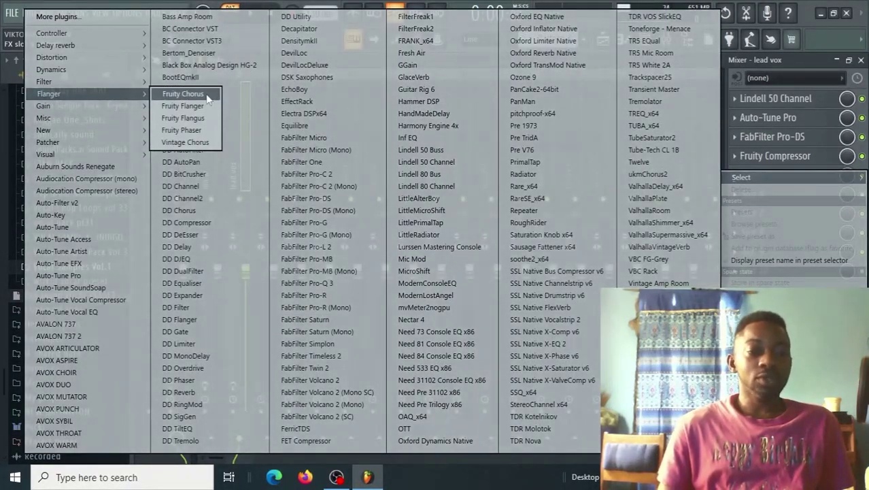
click(183, 107)
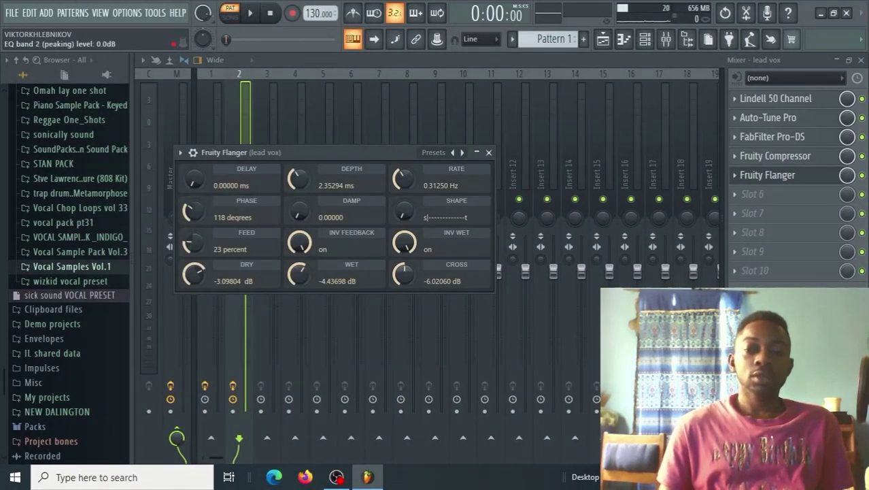
drag(846, 176, 846, 194)
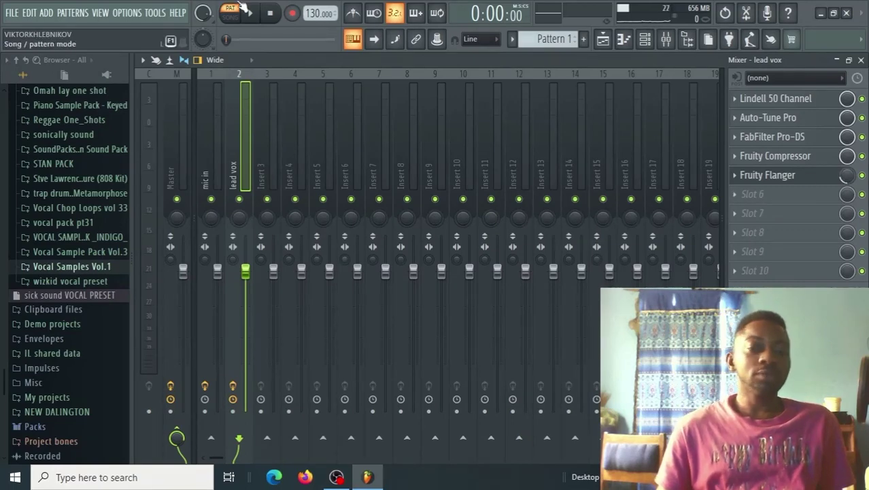
- Load Soundgoodizer into slot 6 of the lead vox track, reduce its amount to a low setting, and close its window
click(746, 205)
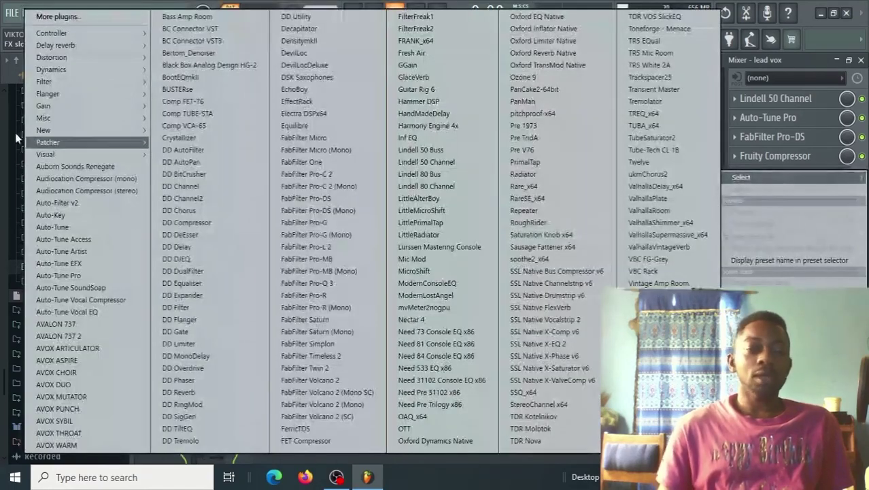
mouse_move(45, 109)
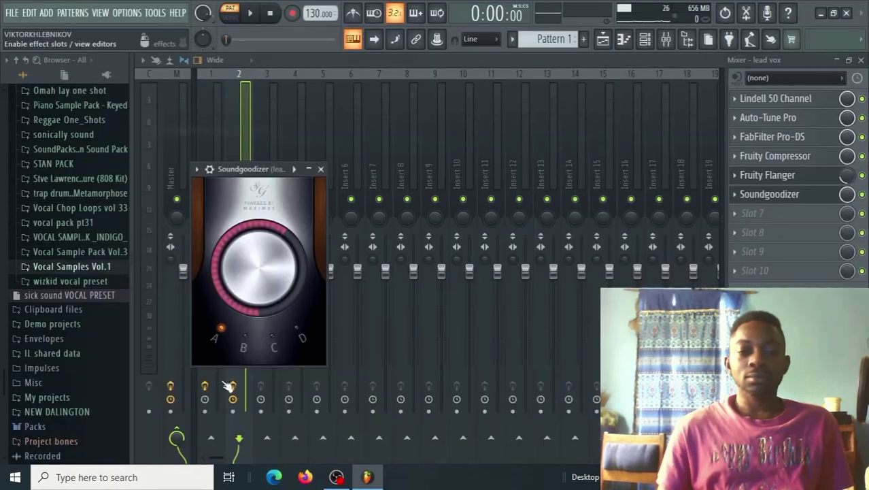
drag(253, 273, 253, 320)
drag(253, 252, 259, 286)
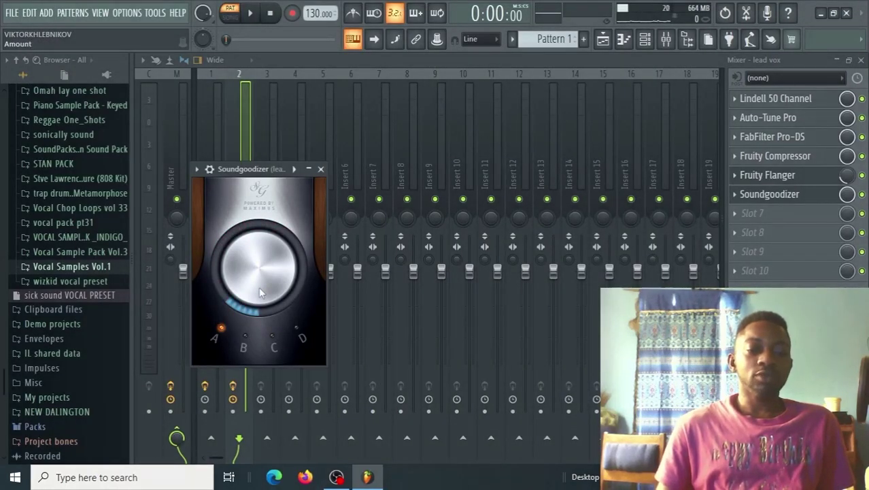
click(321, 169)
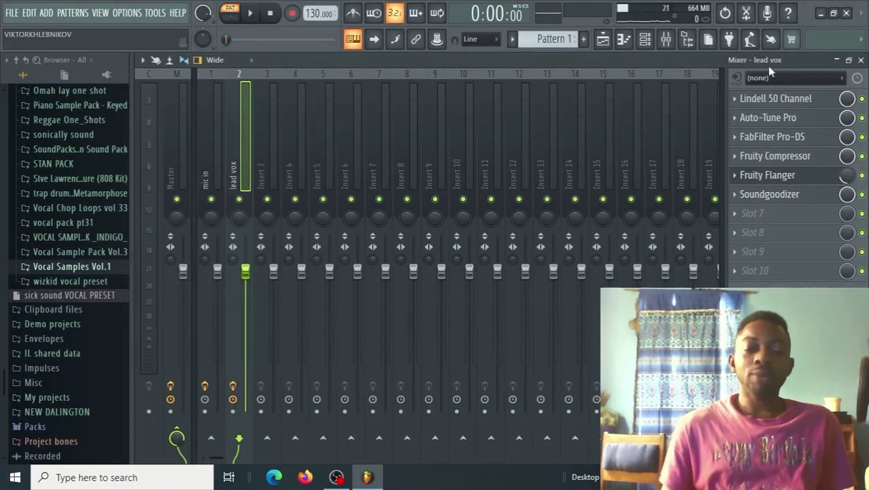
- Load the Waves G-Master Buss Compressor into slot 7 of the lead vox track and close its window
click(735, 213)
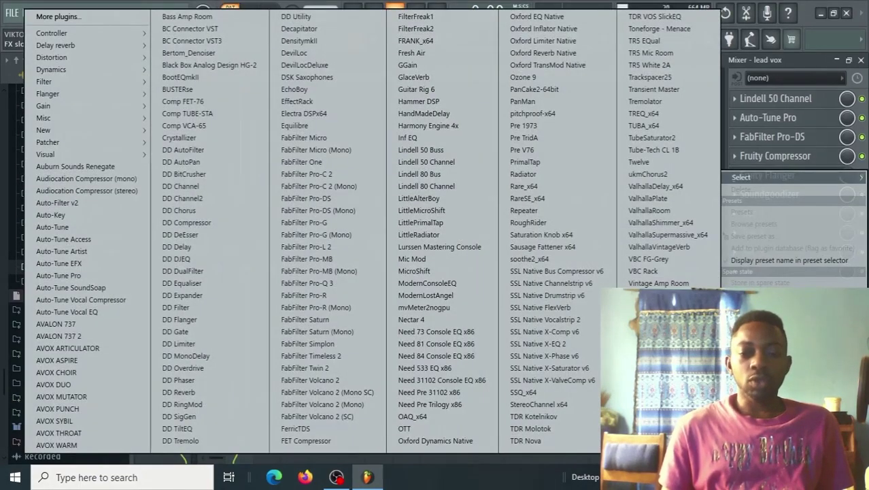
click(535, 154)
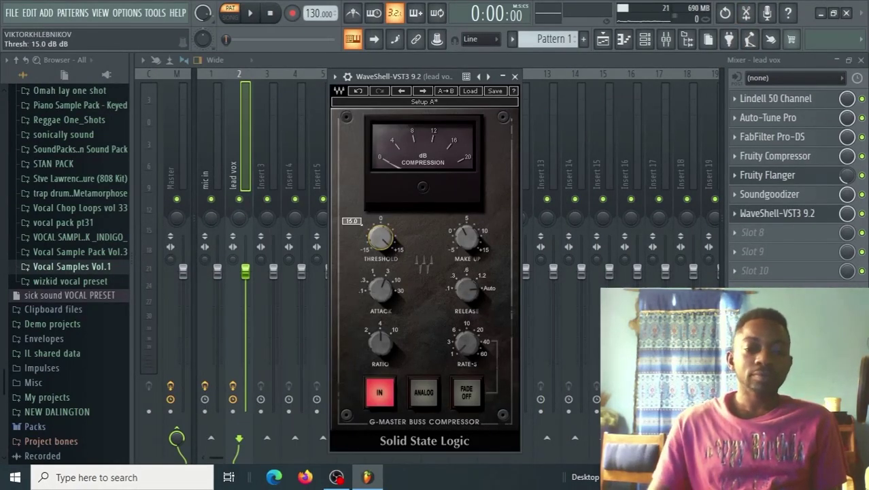
key(Escape)
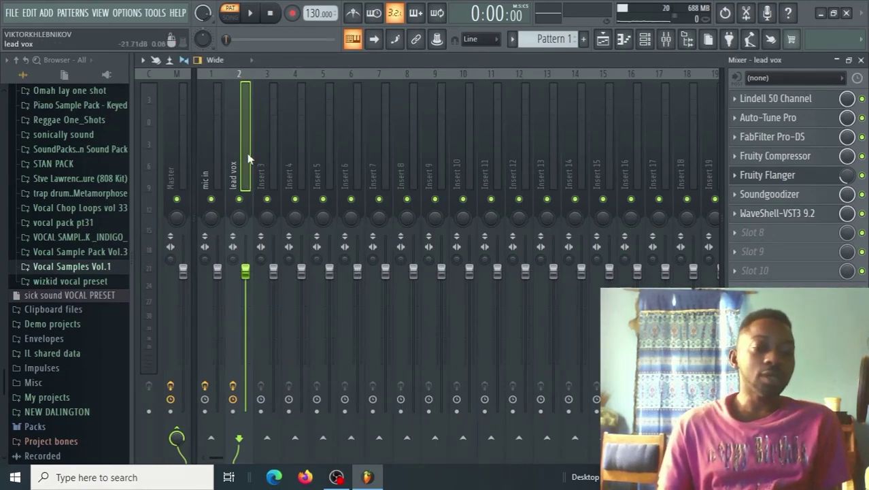
- Rename the Insert 3 mixer track as adlead
click(269, 151)
right_click(269, 152)
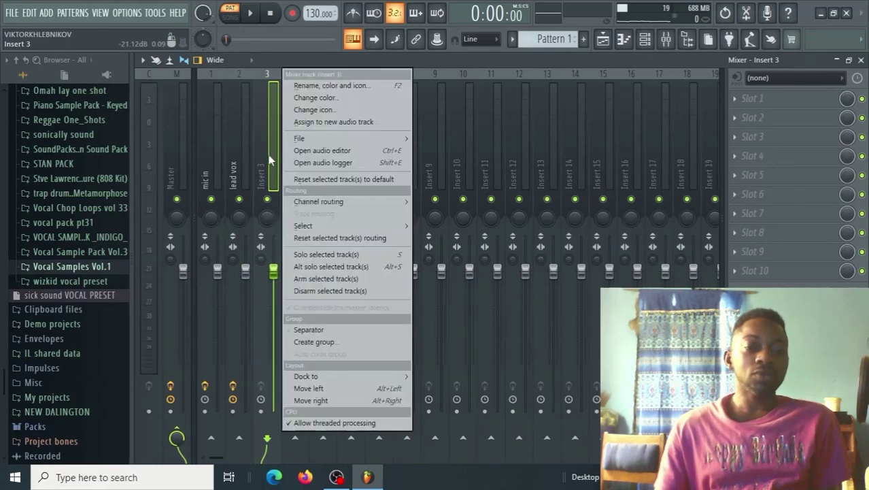
click(343, 84)
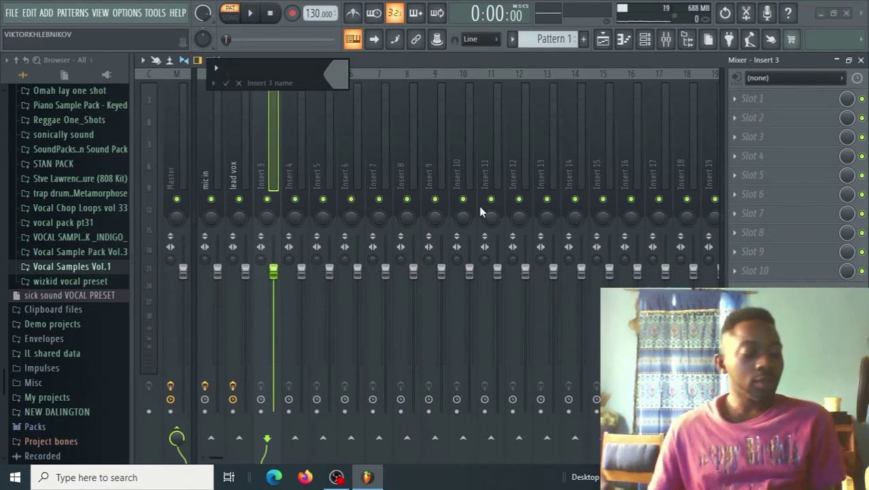
text(adlwea)
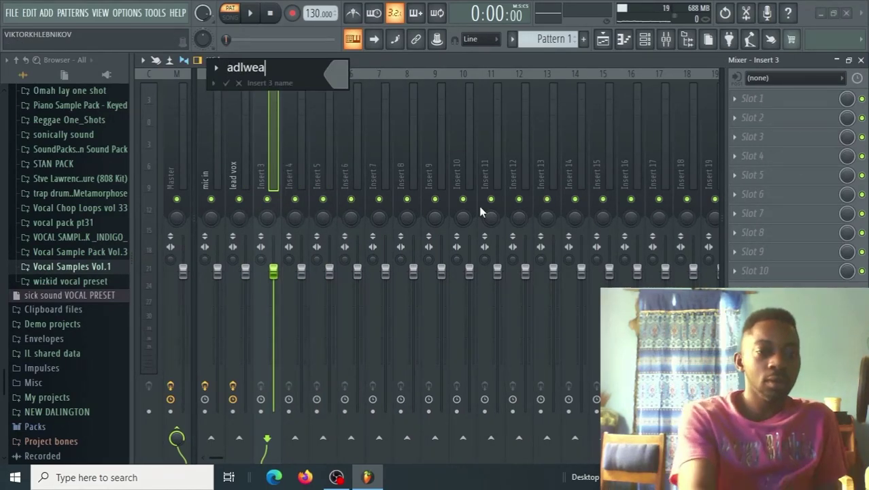
text(d)
key(Return)
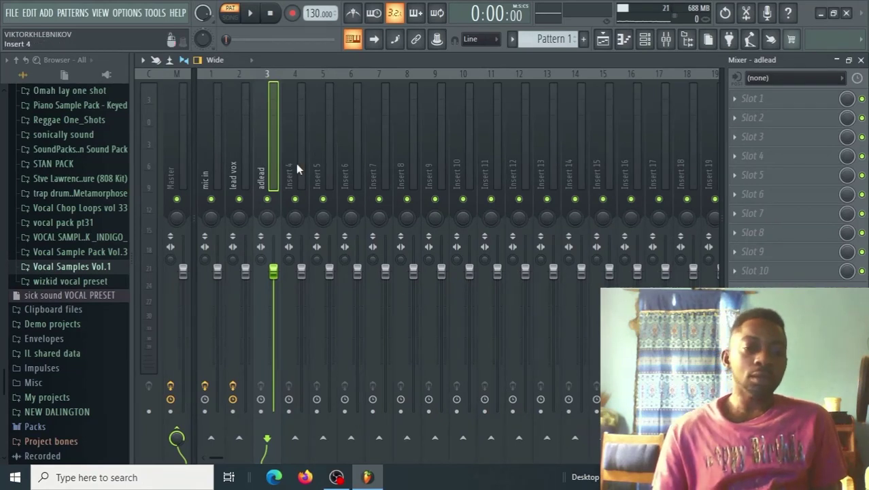
- Rename the Insert 4 mixer track as back up
click(296, 169)
right_click(296, 169)
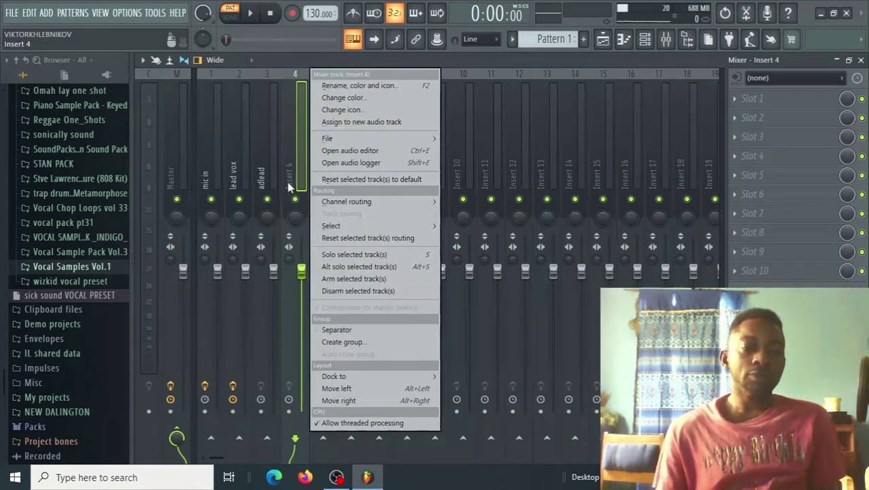
click(347, 87)
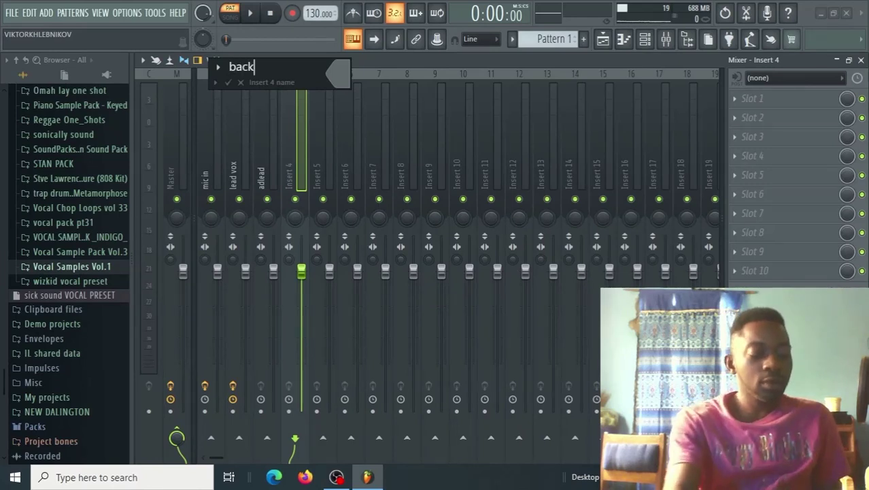
text(back up)
key(Return)
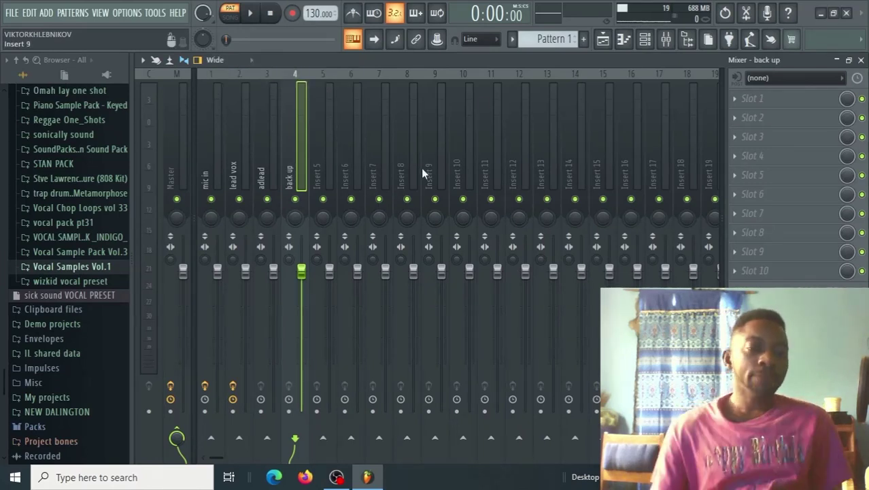
- Rename the Insert 5 mixer track as back up right
right_click(323, 154)
click(350, 84)
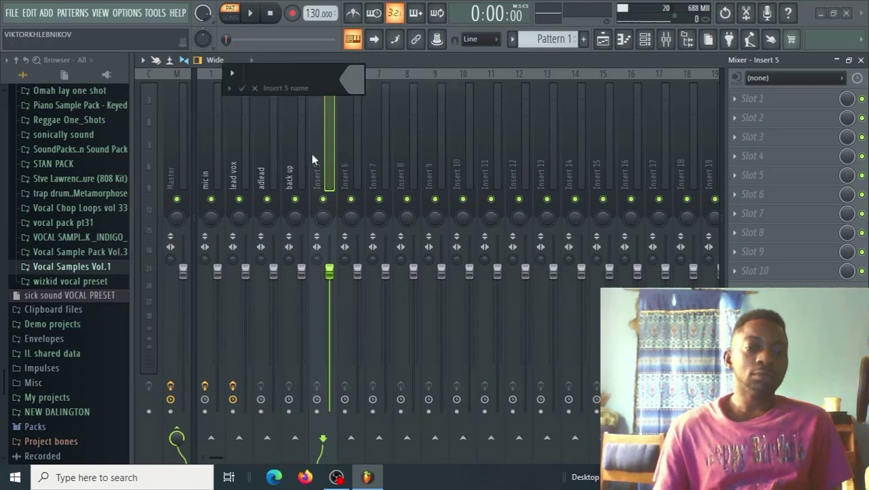
text(b)
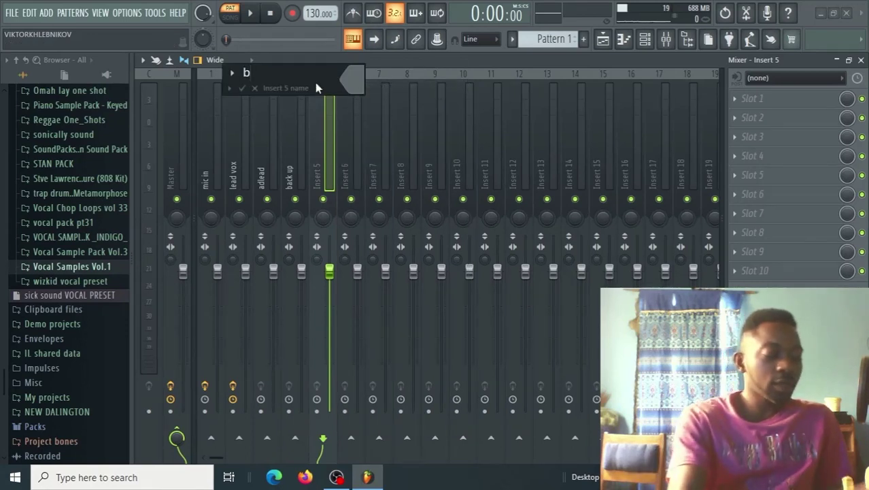
text(ack)
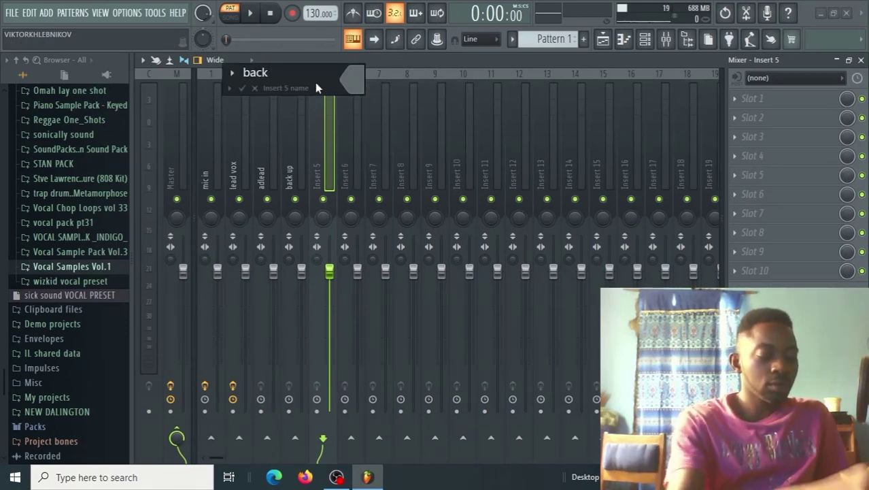
text( up ri)
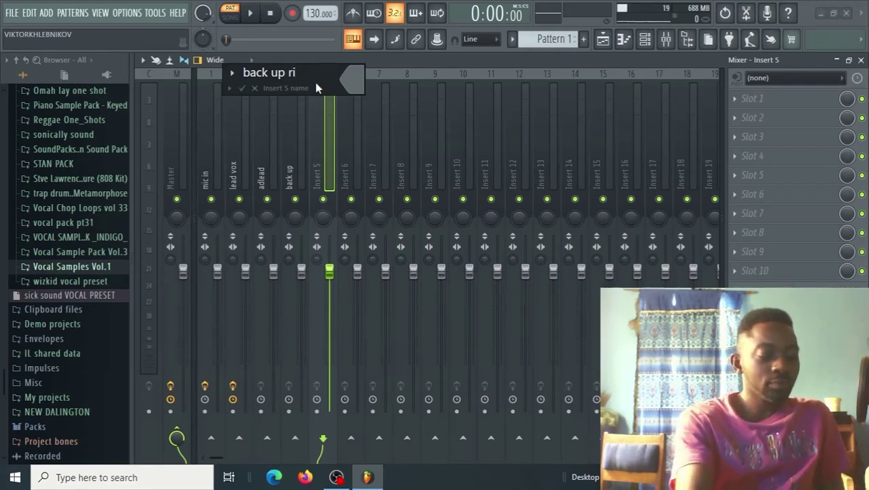
text(ght)
key(Return)
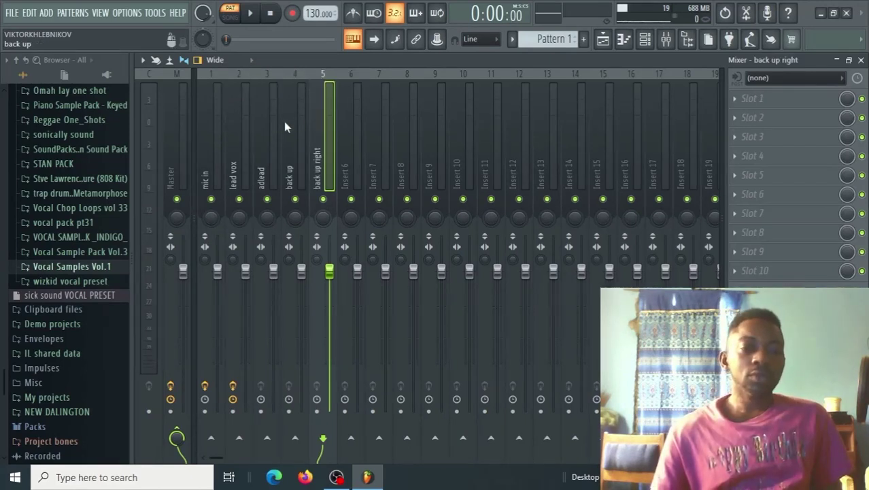
- Rename the back up track as back up left, and pan the two backup tracks to the left and right to match their names
right_click(289, 134)
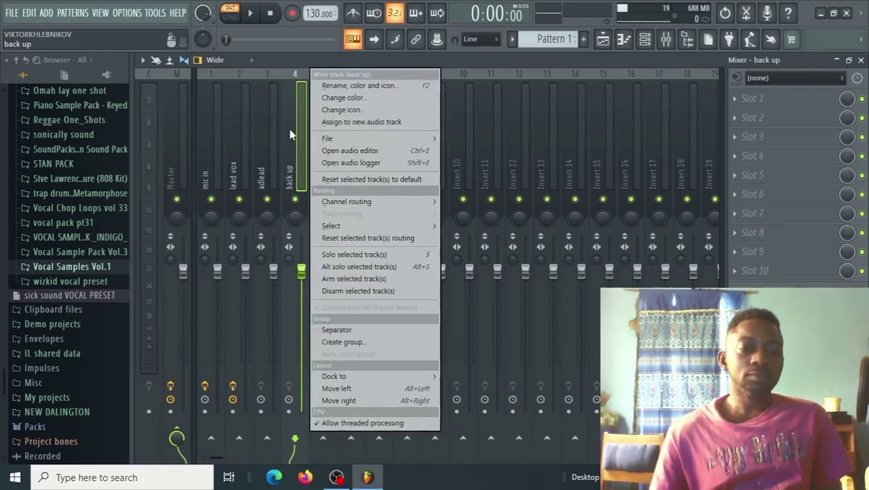
click(343, 84)
click(294, 73)
text(l)
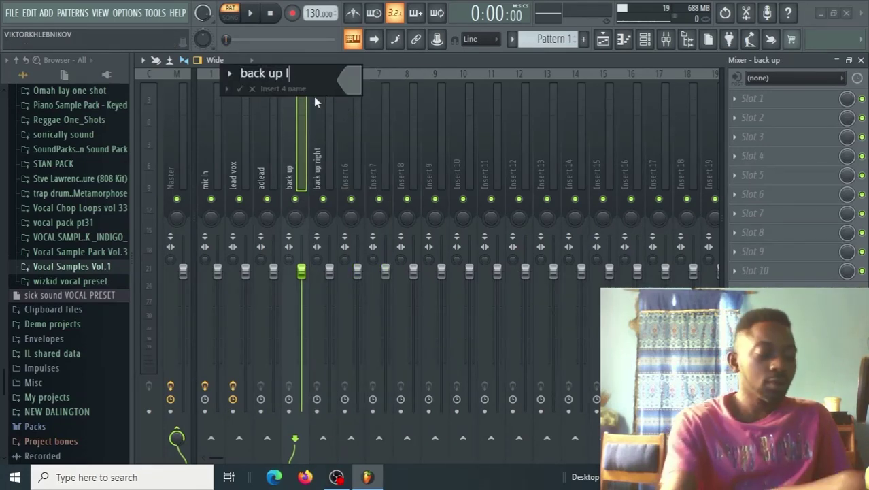
text(eft)
key(Return)
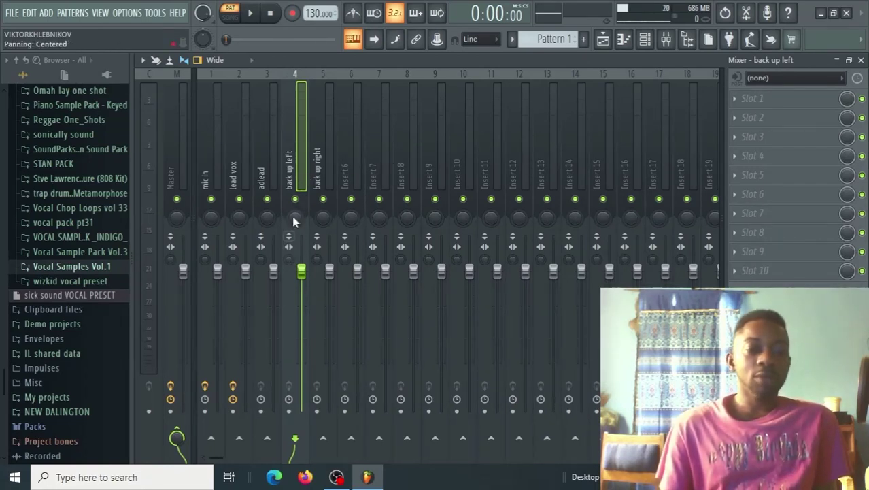
drag(295, 220, 323, 204)
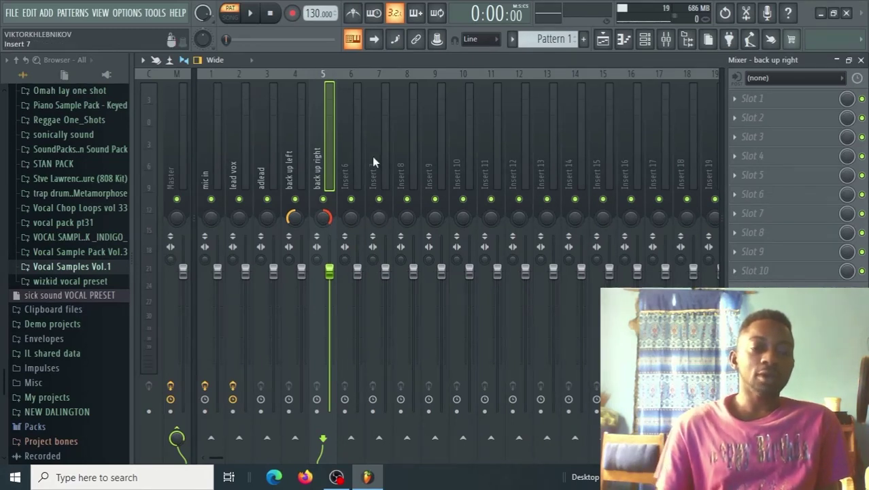
- Rename the Insert 6 mixer track as back up l 2
click(353, 158)
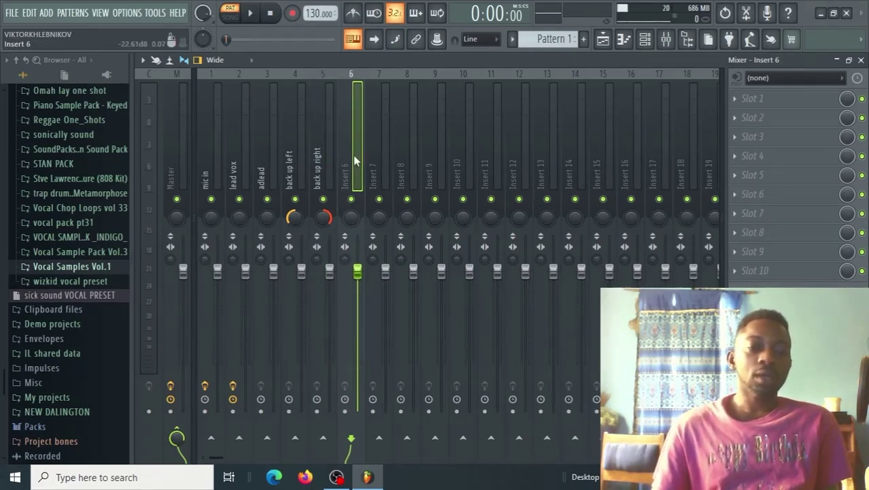
right_click(353, 155)
click(383, 82)
text(b)
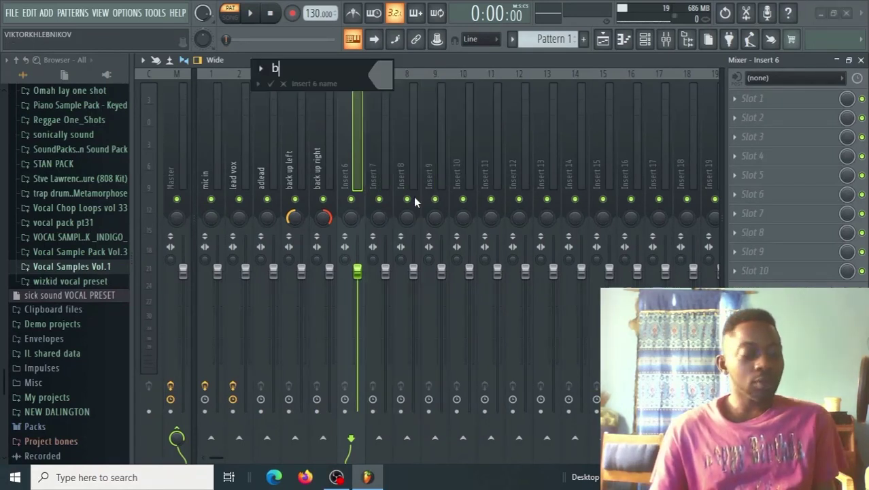
text(ack up l 2)
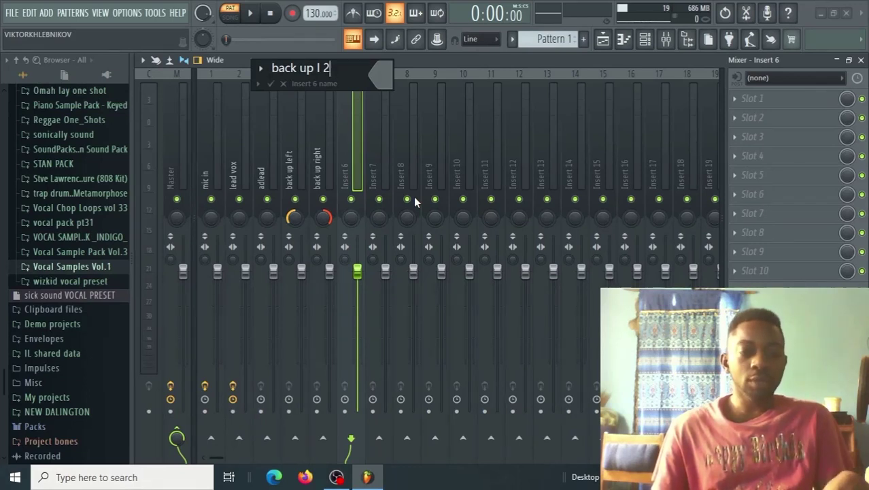
key(Return)
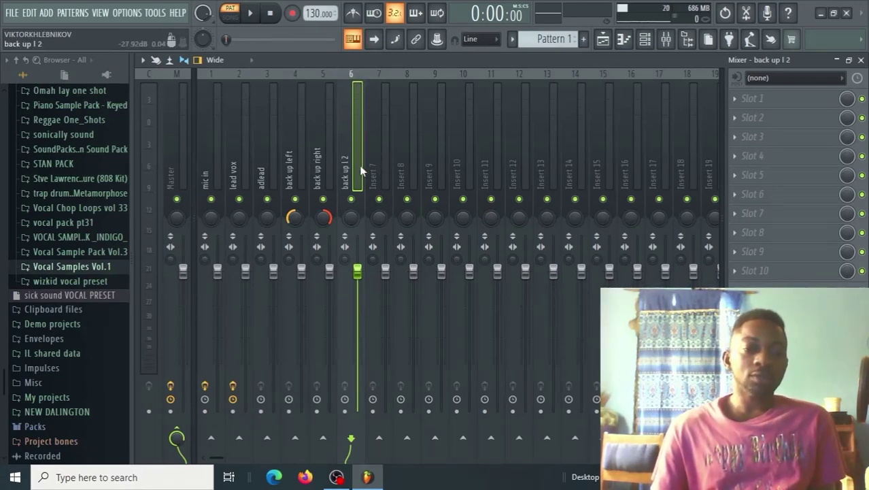
- Name the Insert 7 track back up l 2 and Inserts 8 and 9 b 3, panning each pair of backups left and right
right_click(365, 158)
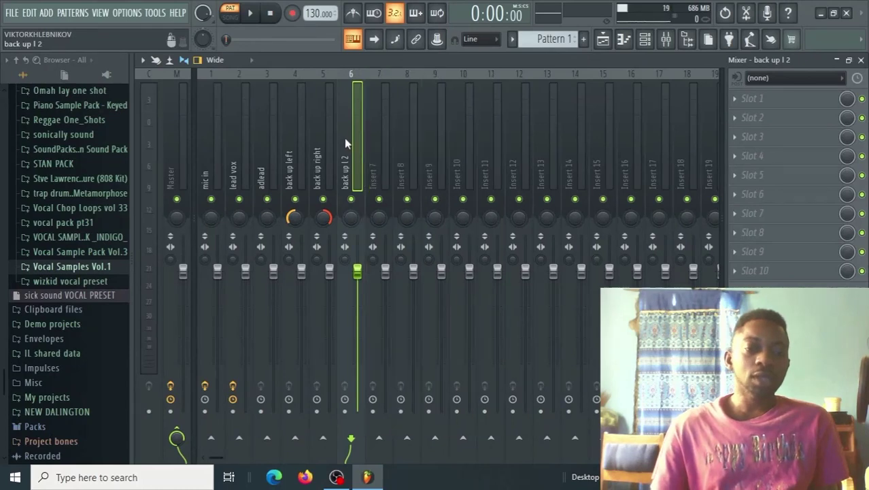
right_click(358, 161)
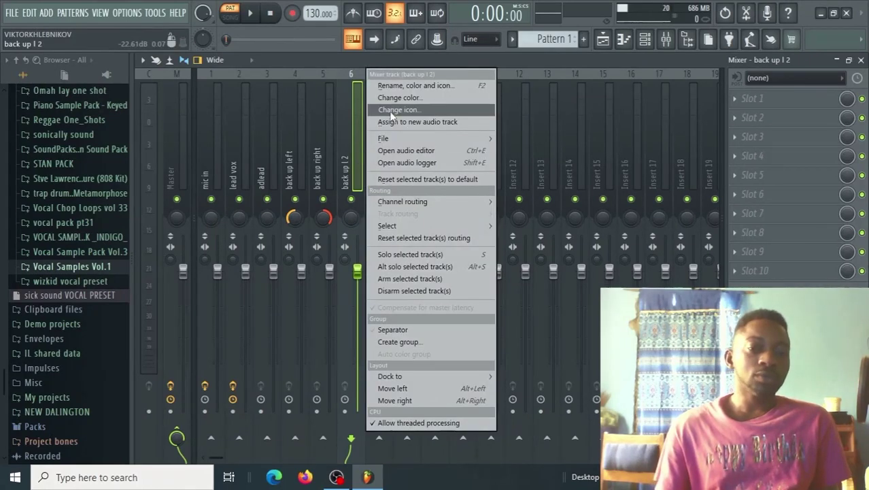
right_click(347, 172)
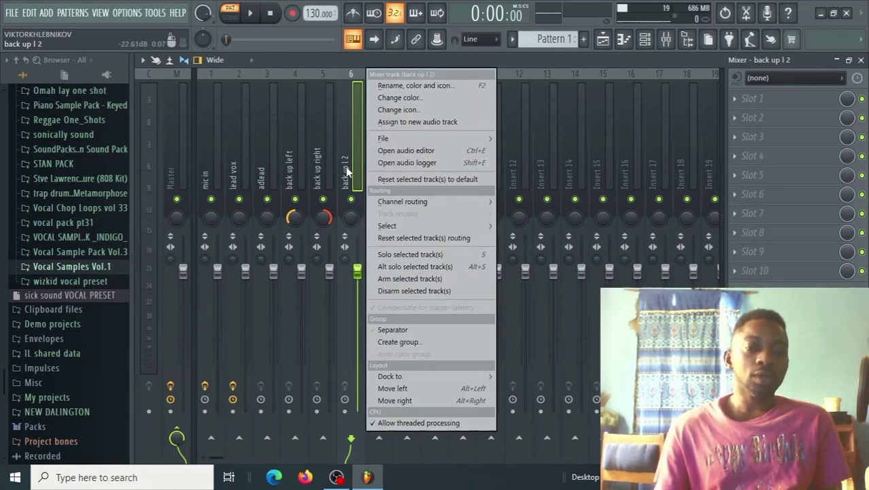
mouse_move(408, 138)
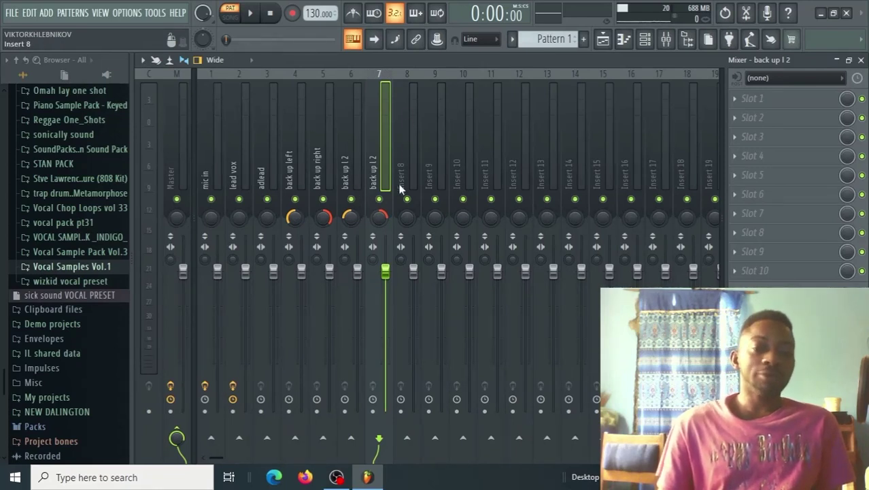
click(402, 147)
double_click(402, 144)
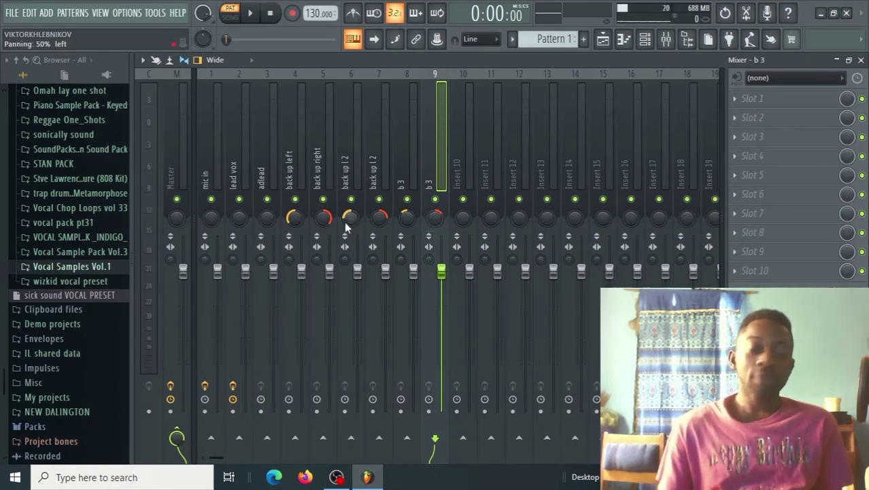
- Copy Auto-Tune Pro with its settings from the lead vox track onto the back up left track
click(237, 145)
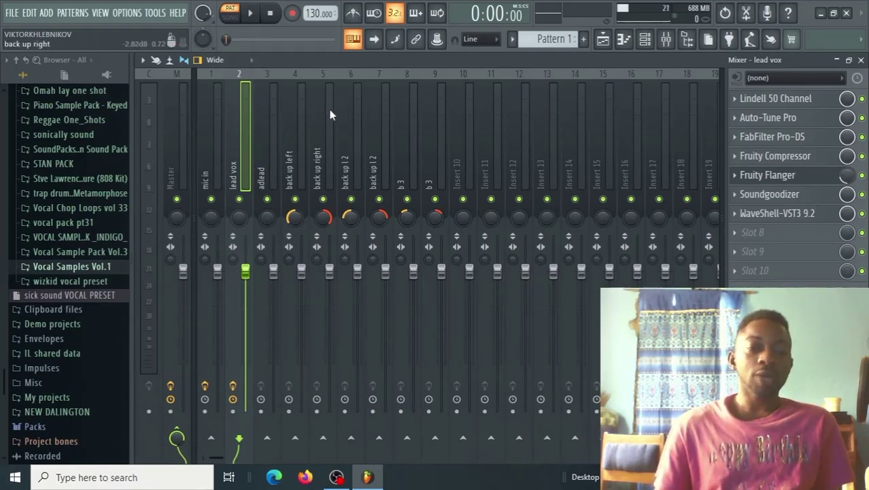
click(735, 117)
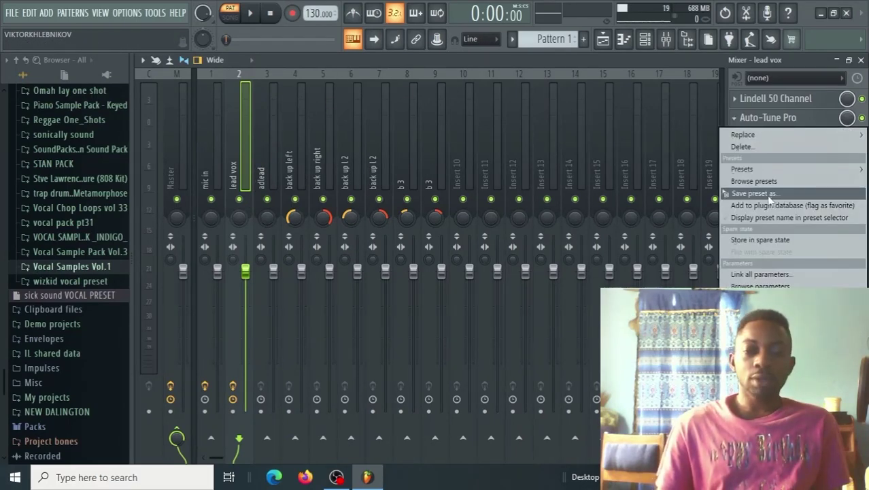
drag(768, 117, 299, 178)
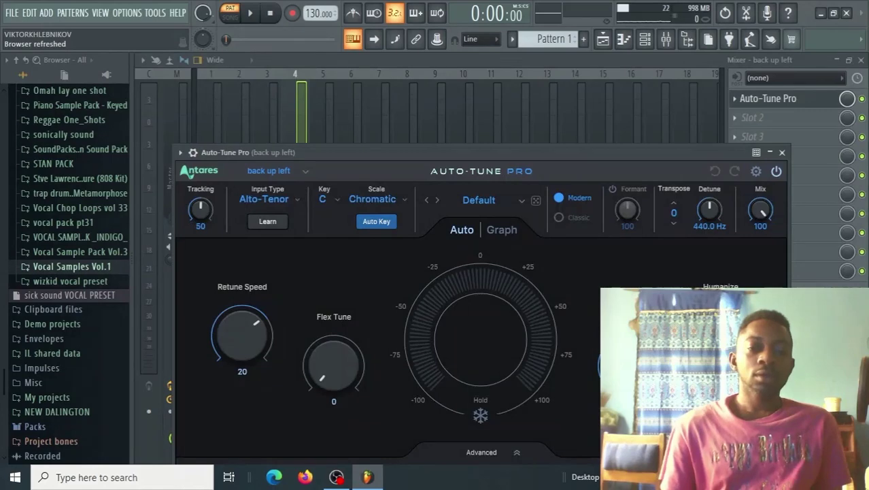
click(783, 153)
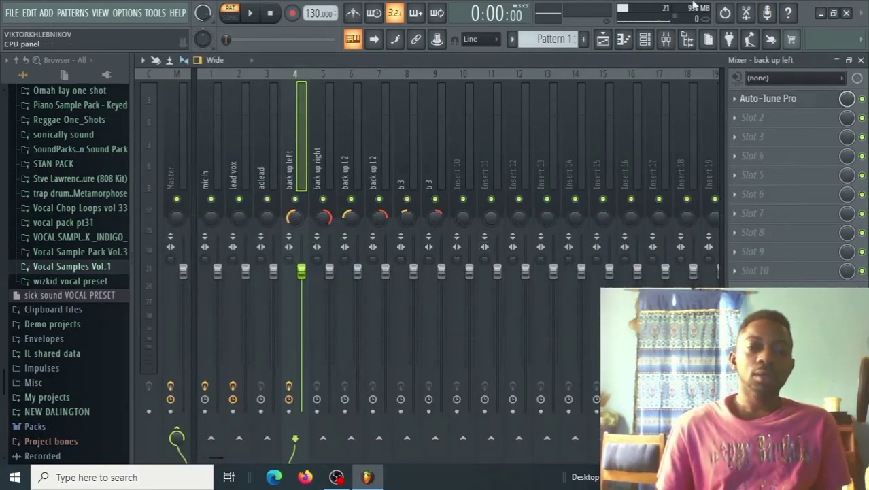
- Add Fruity Limiter to the back up left track and move it above Auto-Tune Pro in the effect chain
click(740, 117)
mouse_move(745, 134)
mouse_move(110, 70)
click(183, 82)
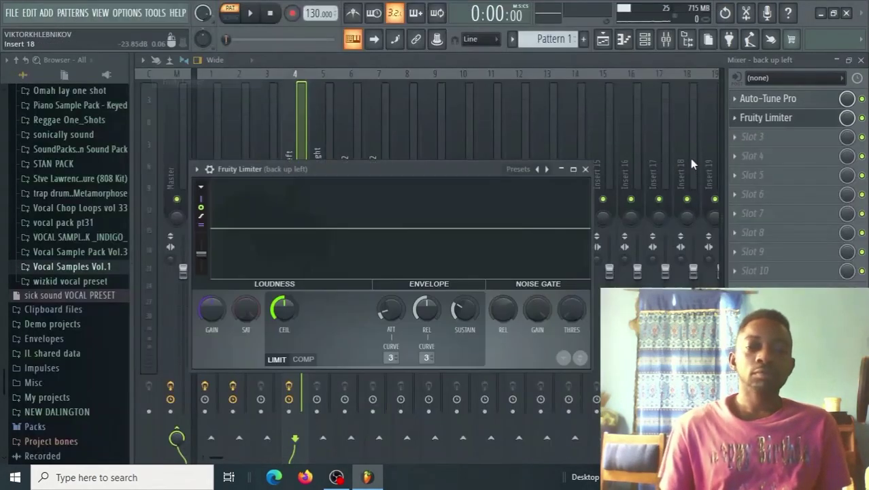
right_click(547, 169)
click(578, 313)
drag(842, 121, 805, 97)
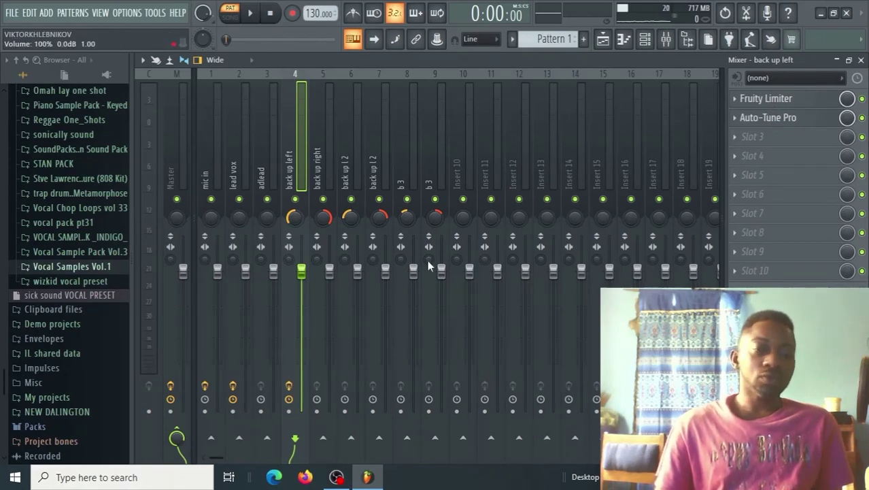
- Rename the Insert 10 mixer track as bus vox and dock it to the left, beside the Master
click(470, 158)
right_click(469, 161)
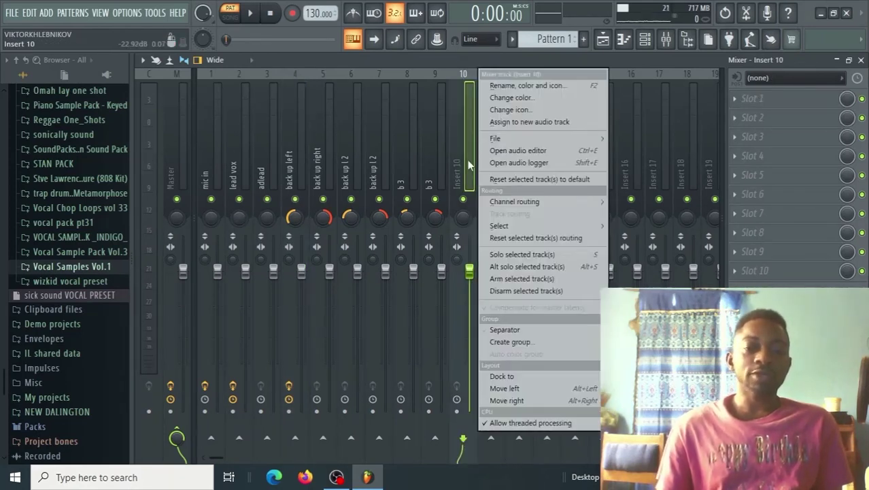
click(526, 85)
text(bus vox)
key(Return)
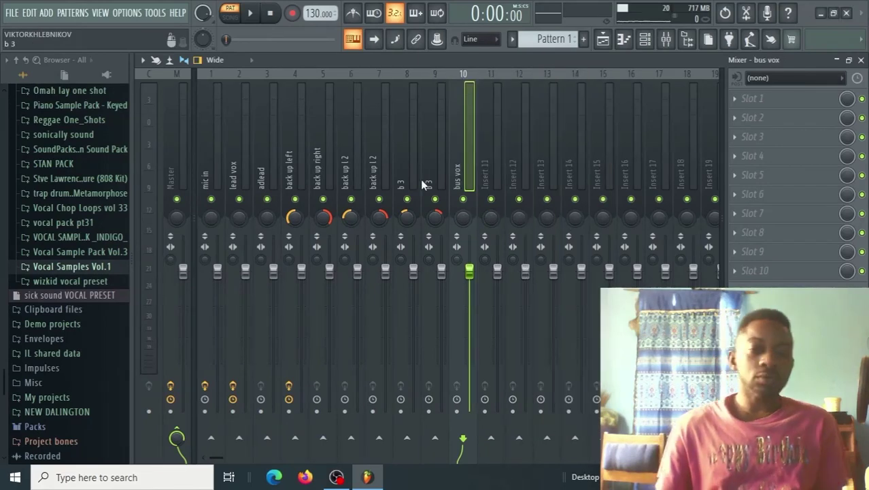
right_click(469, 150)
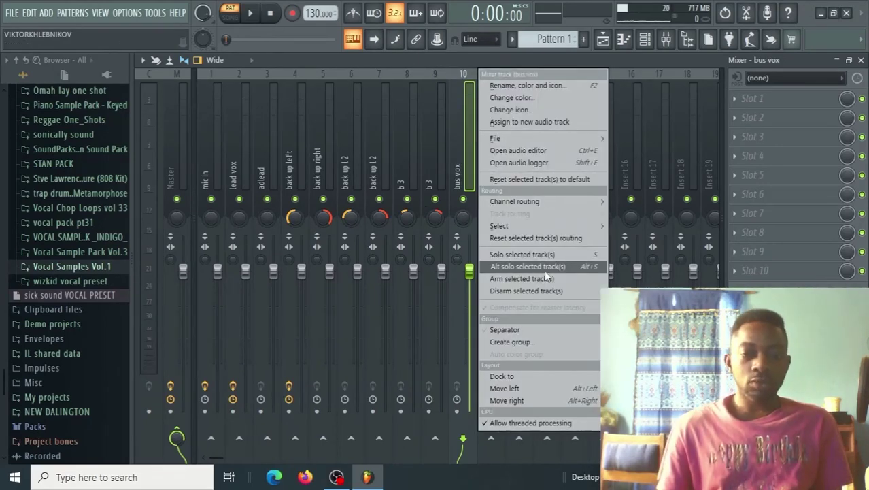
click(628, 377)
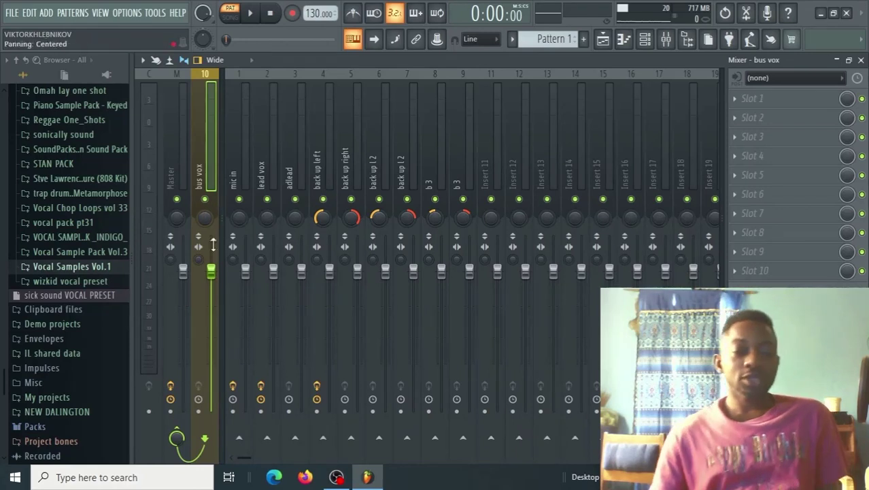
- Copy the full lead vox effect chain onto bus vox, and reduce the lead vox track to Fruity Limiter and Auto-Tune Pro
click(269, 158)
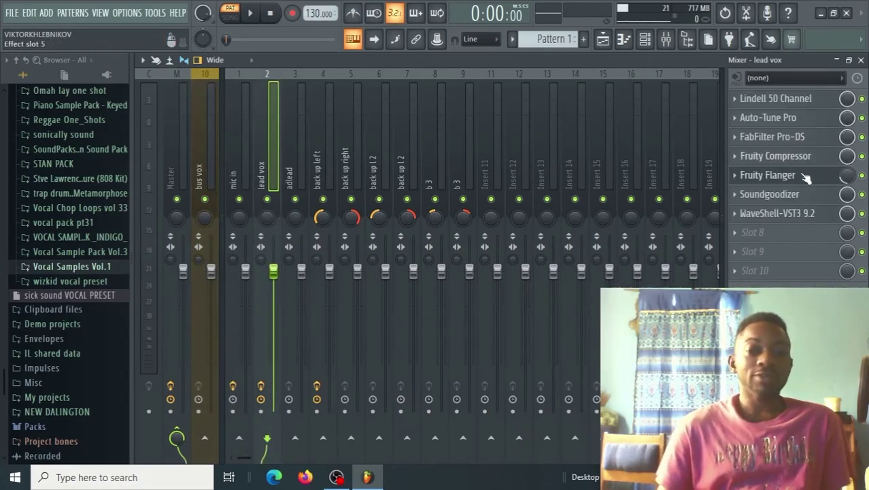
drag(326, 182, 205, 155)
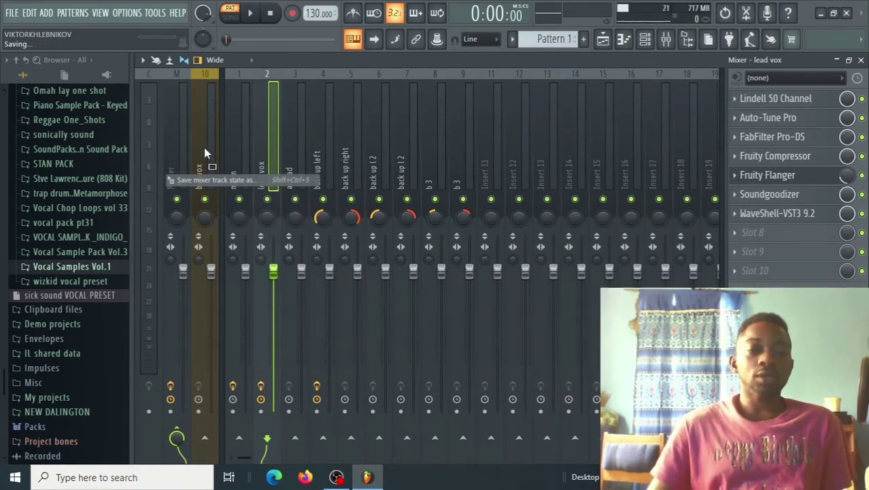
right_click(213, 145)
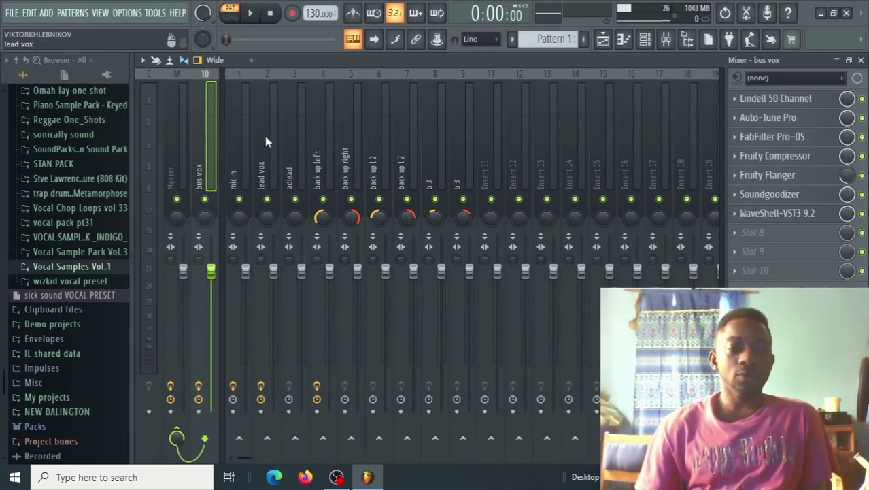
click(264, 134)
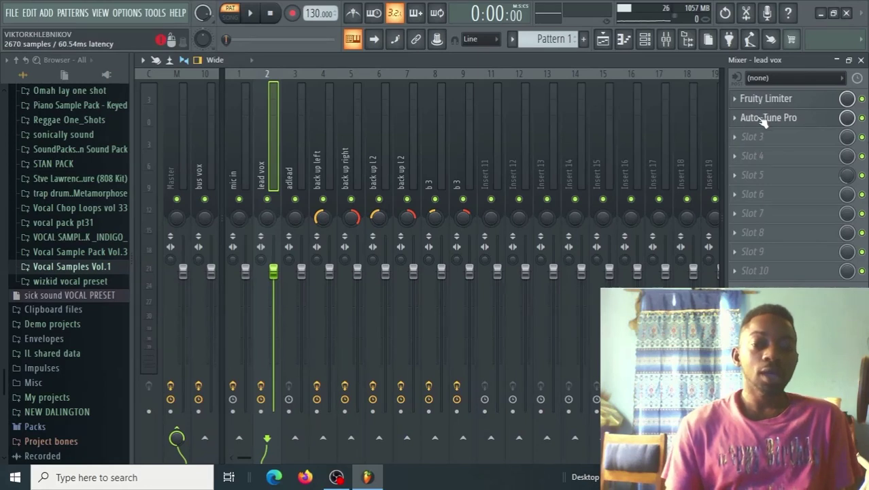
- Add a docked bus ham track beside bus vox and route the left-panned b 3 track into bus vox
click(204, 166)
click(465, 128)
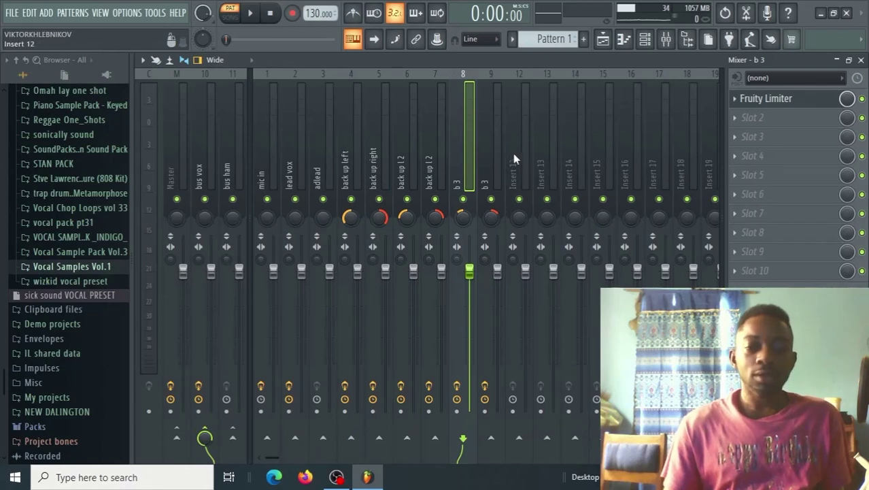
- Rename the Insert 12 mixer track as delay slap
click(532, 163)
right_click(532, 163)
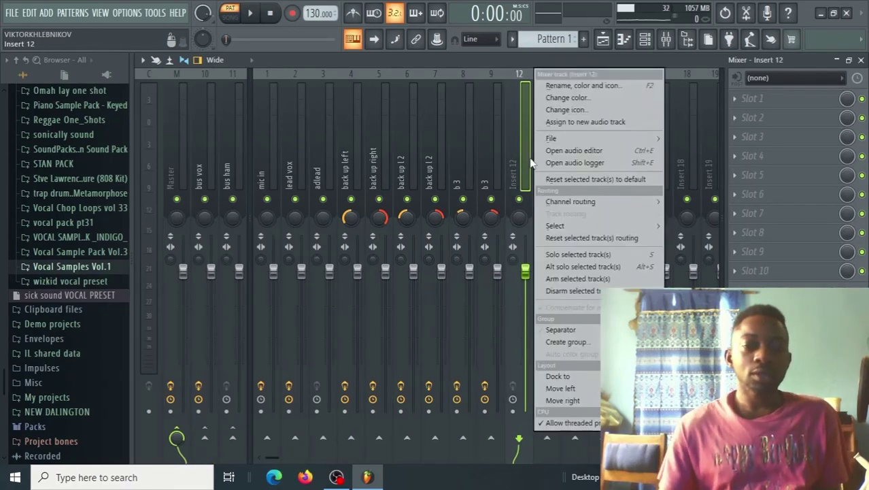
click(576, 85)
text(de)
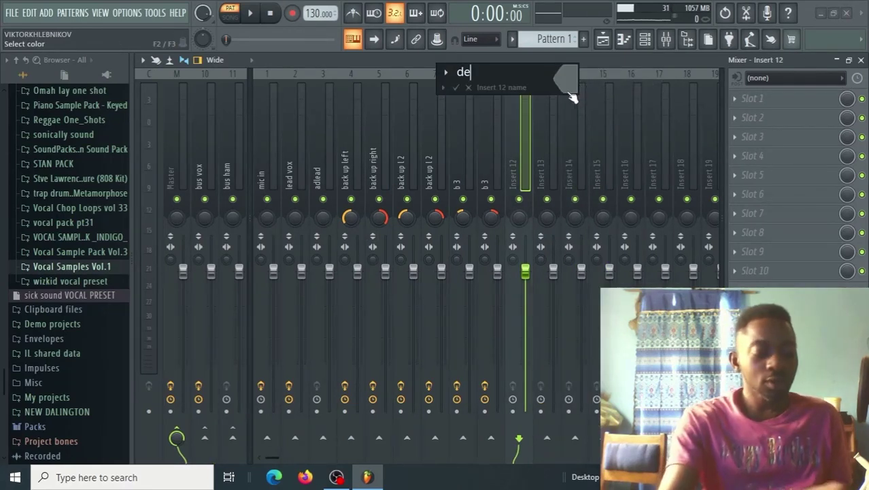
text(lay )
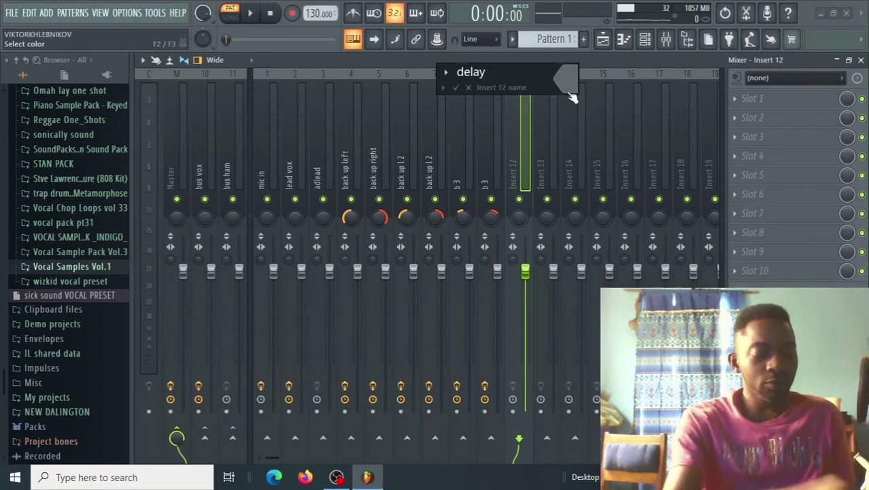
text(slap)
key(Return)
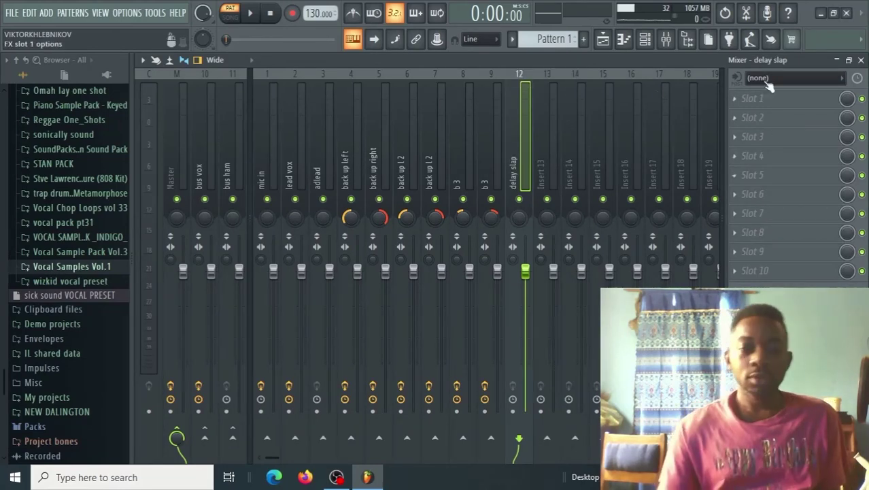
- Load EchoBoy in the first slot of the delay slap track, in Dual Echo mode with the mix at 72%
click(737, 102)
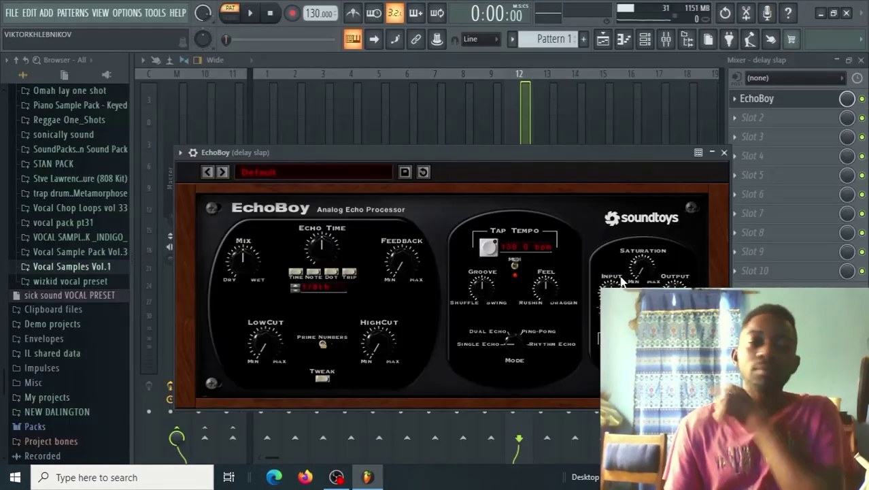
click(511, 345)
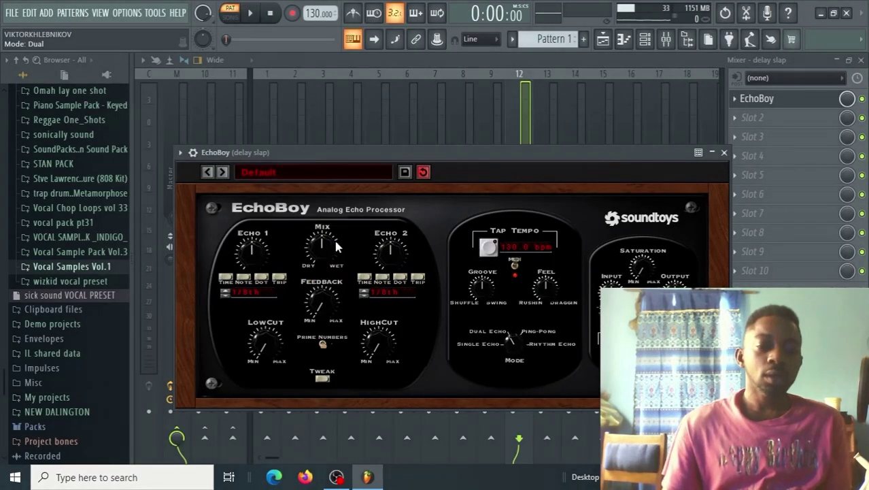
drag(330, 244, 338, 228)
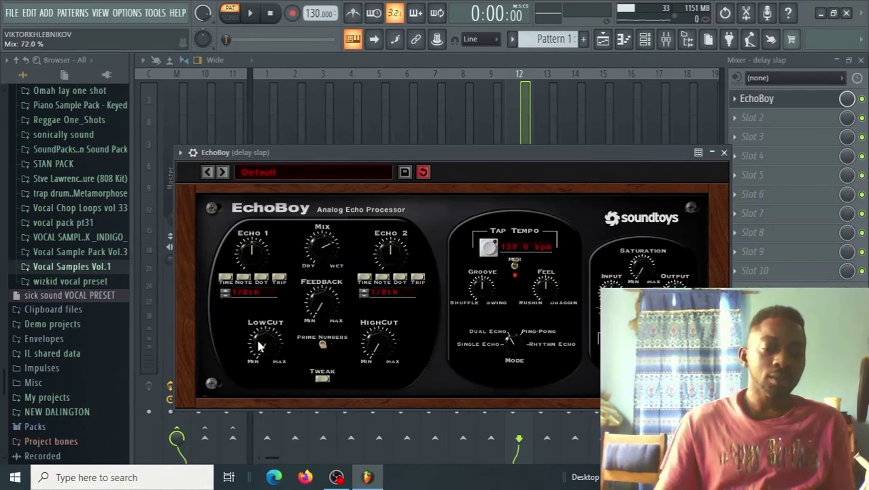
- Raise EchoBoy's low cut and high cut slightly, and set Echo 1 to 1/32nd and Echo 2 to 1/16th
drag(257, 341, 261, 326)
drag(374, 343, 366, 335)
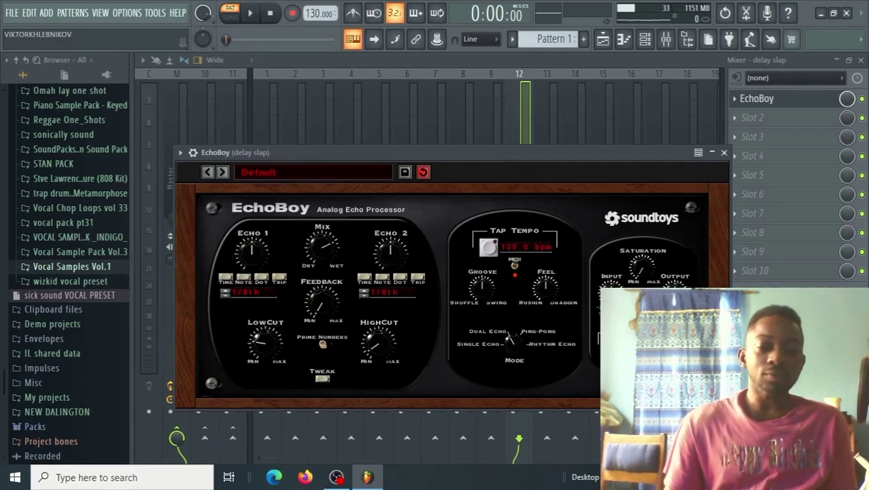
click(367, 296)
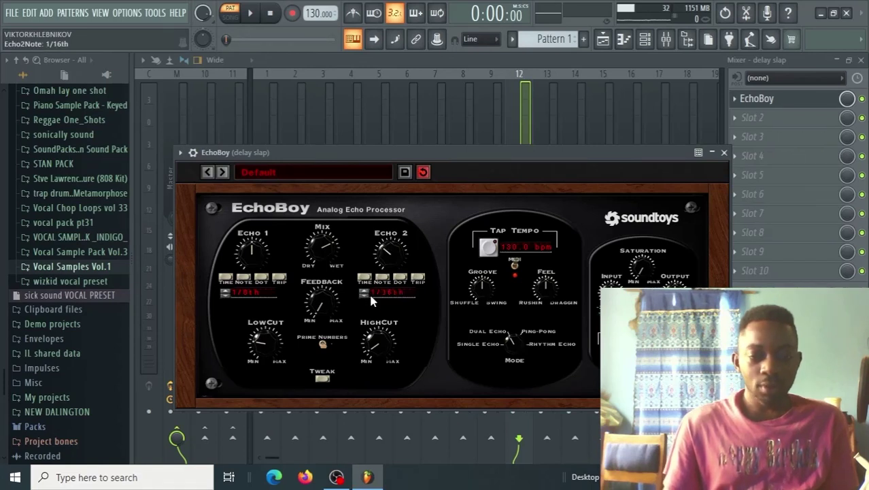
click(228, 298)
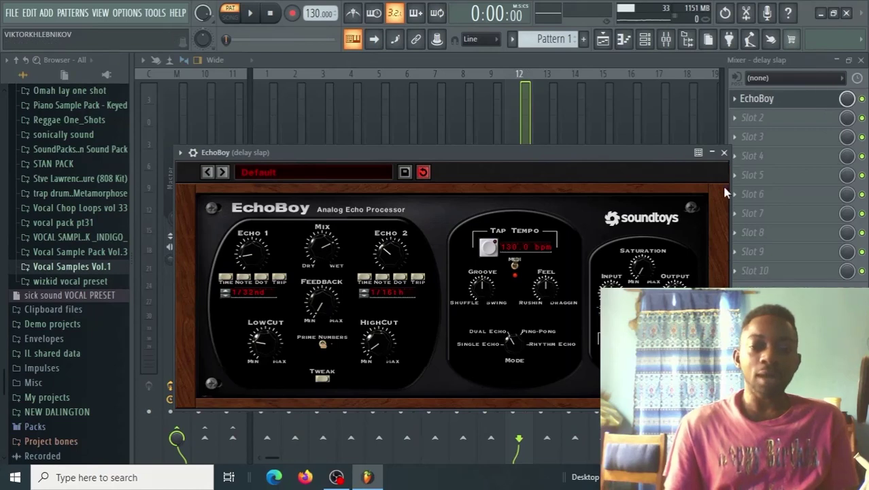
click(724, 153)
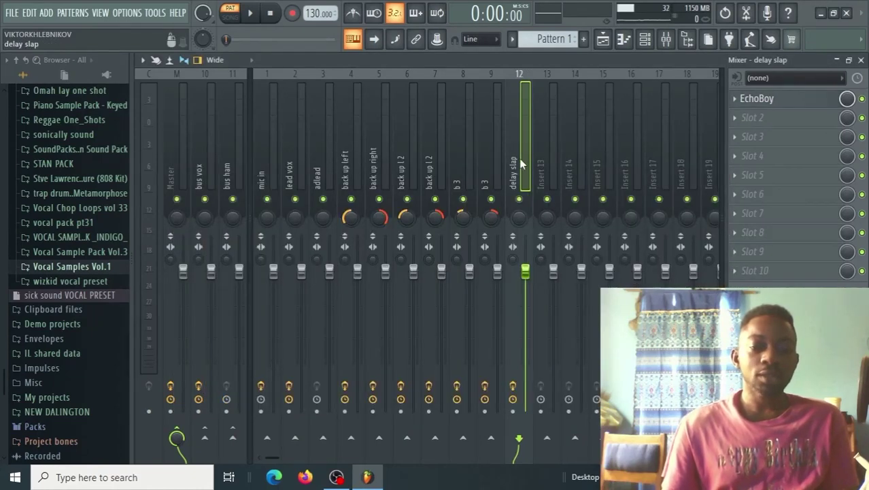
- Rename the Insert 13 mixer track as 1/4 delay
click(549, 143)
right_click(549, 143)
click(590, 90)
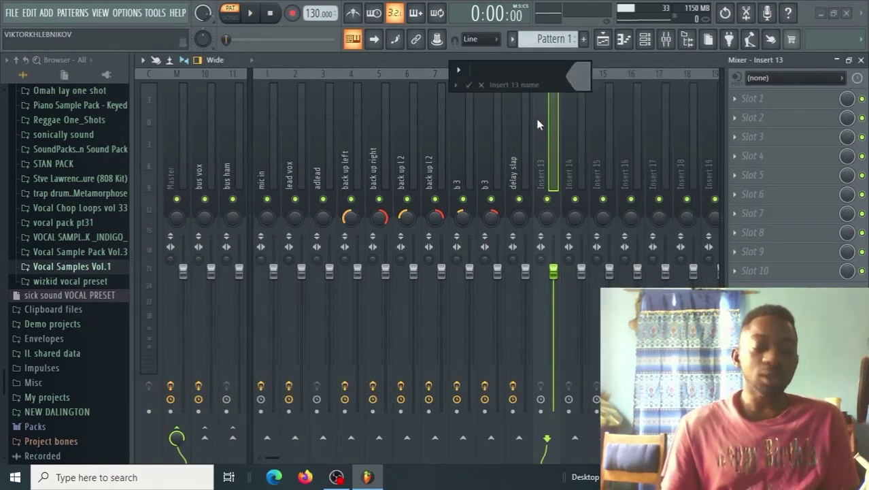
text(1)
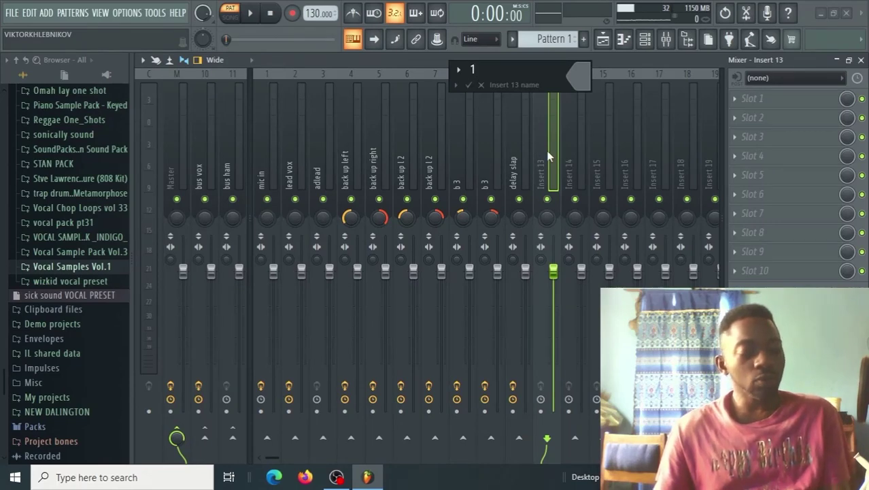
text(/4 delay)
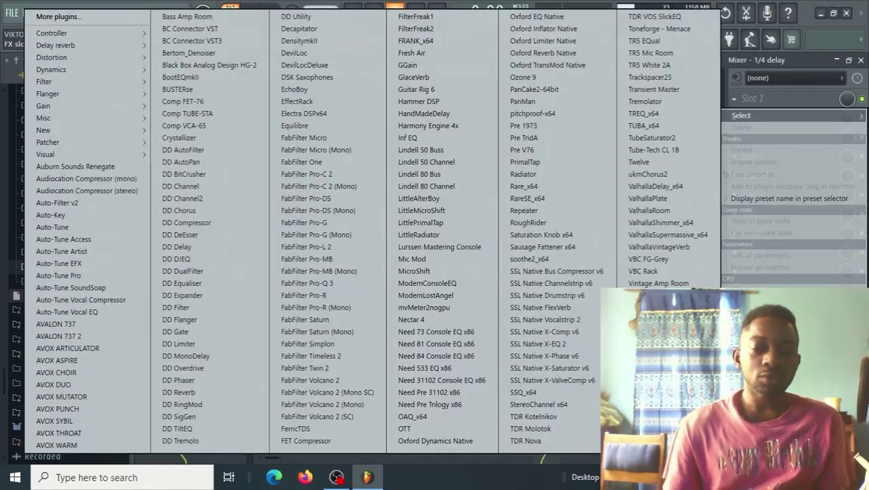
- Load Waves H-Delay through WaveShell-VST3 9.2 on the 1/4 delay track, set its delay to 1/4, raise the HiPass and lower the feedback
click(373, 471)
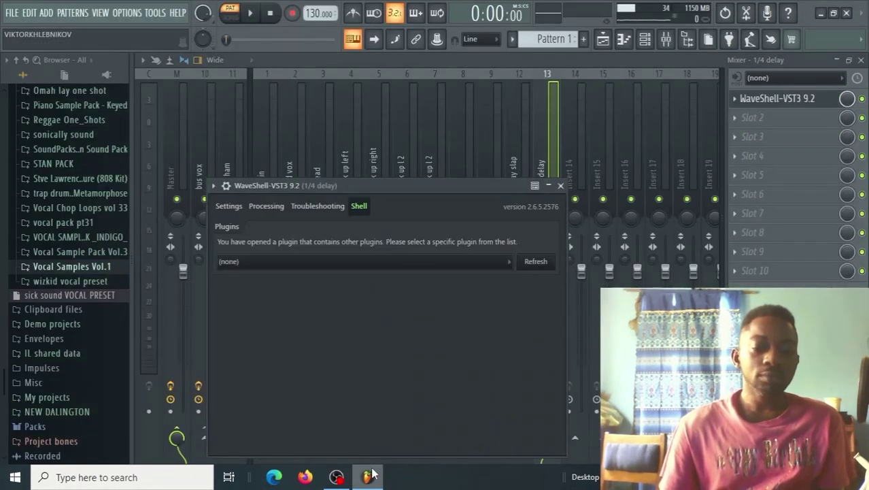
click(364, 261)
click(34, 374)
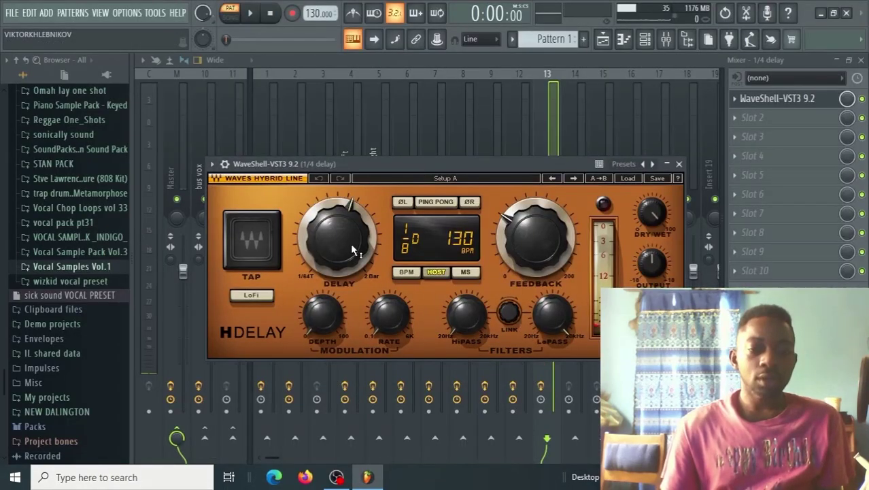
drag(352, 250, 352, 242)
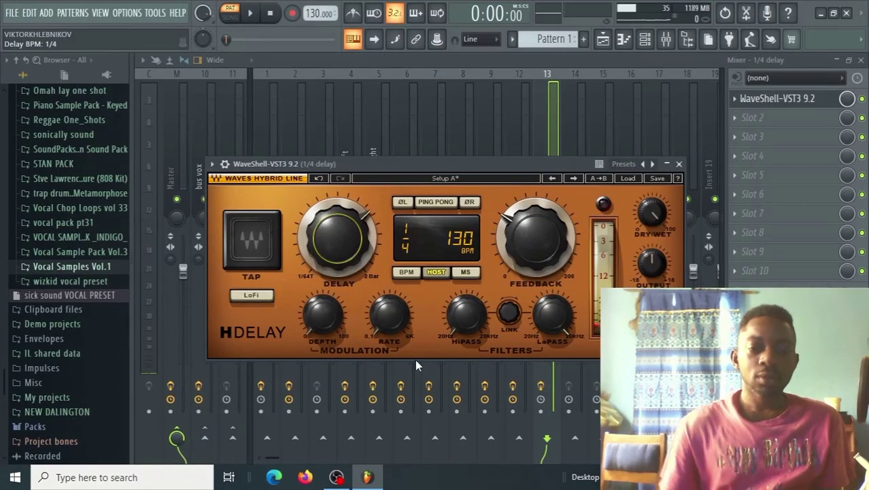
drag(452, 331, 450, 311)
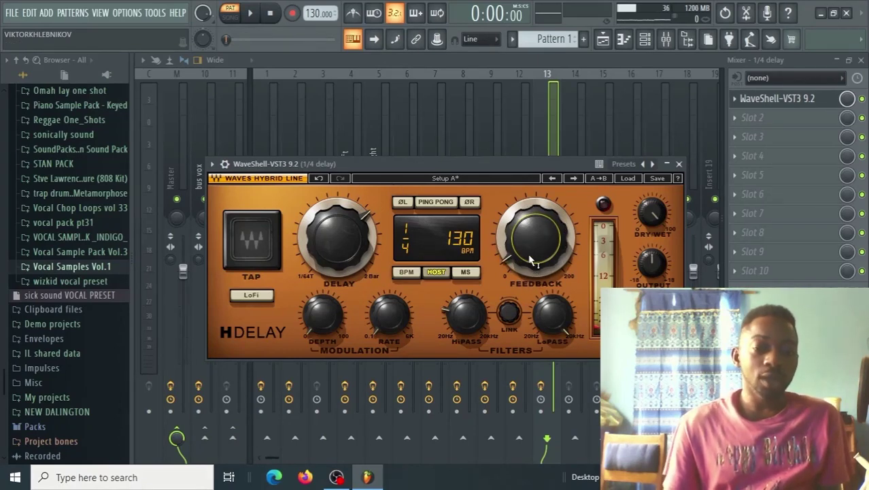
- Rename the Insert 14 mixer track as 1/8 note d
click(578, 155)
right_click(578, 156)
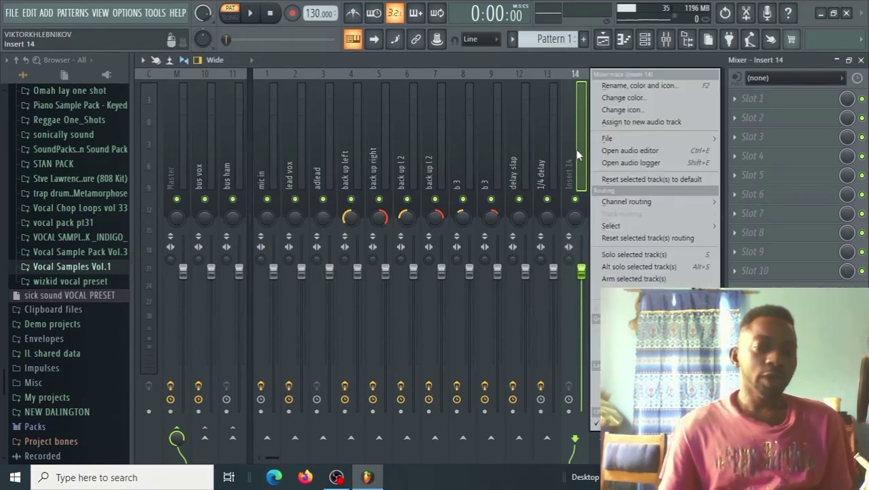
click(629, 85)
text(8/)
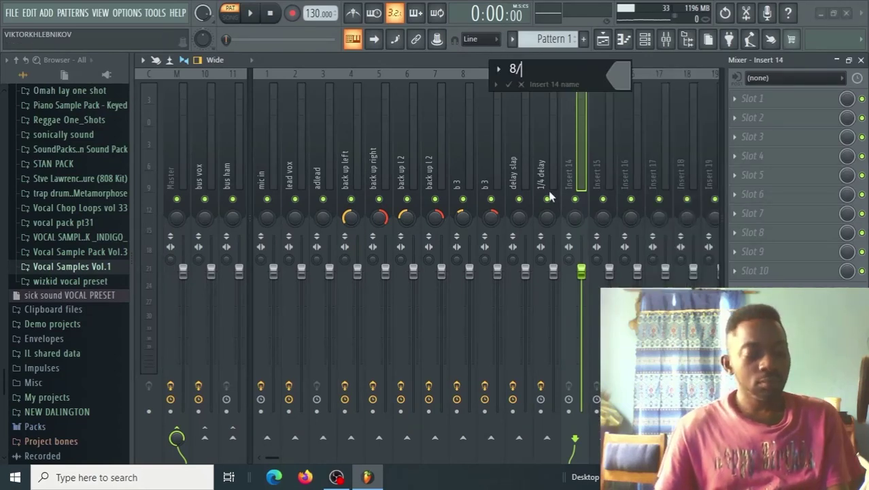
key(BackSpace)
key(BackSpace)
text(1/8 note d)
key(Return)
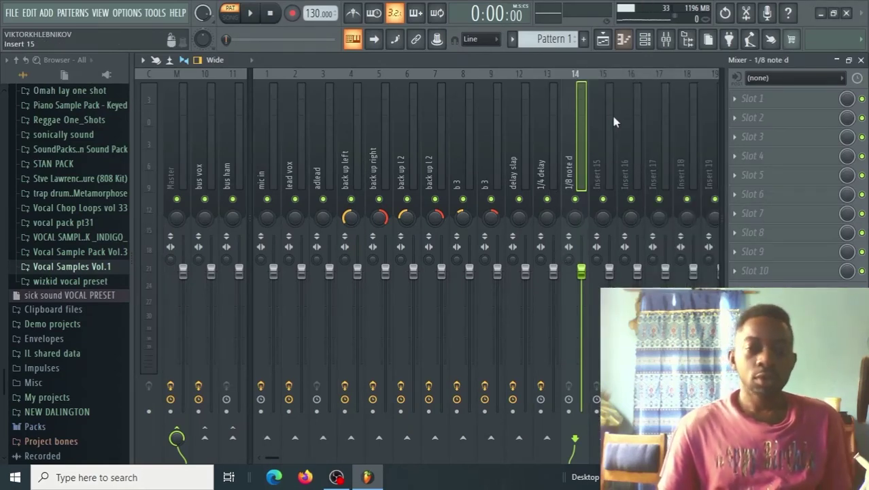
- Load H-Delay through WaveShell-VST3 9.2 on the 1/8 note d track, with a 1/8 delay, raised HiPass and analog off
click(753, 98)
mouse_move(741, 115)
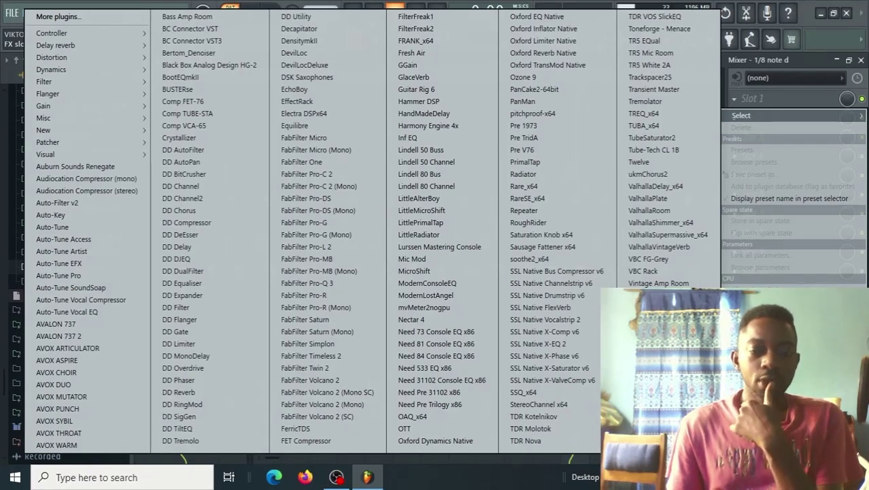
click(651, 298)
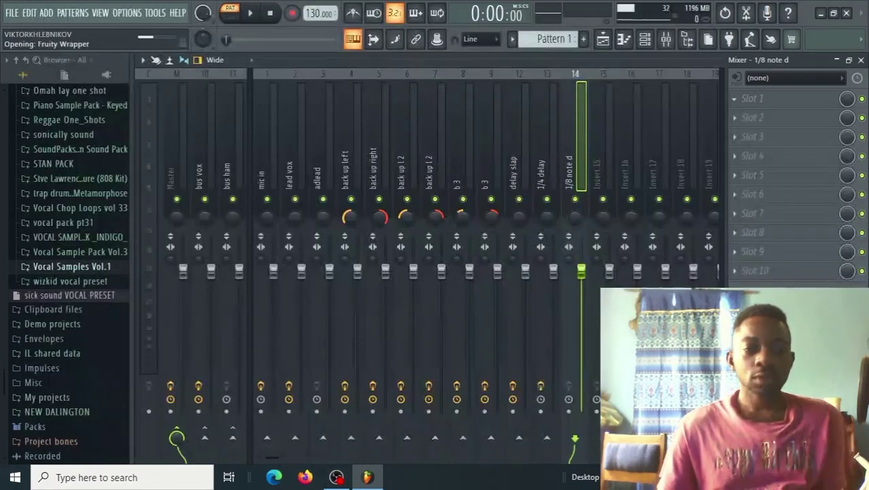
click(364, 299)
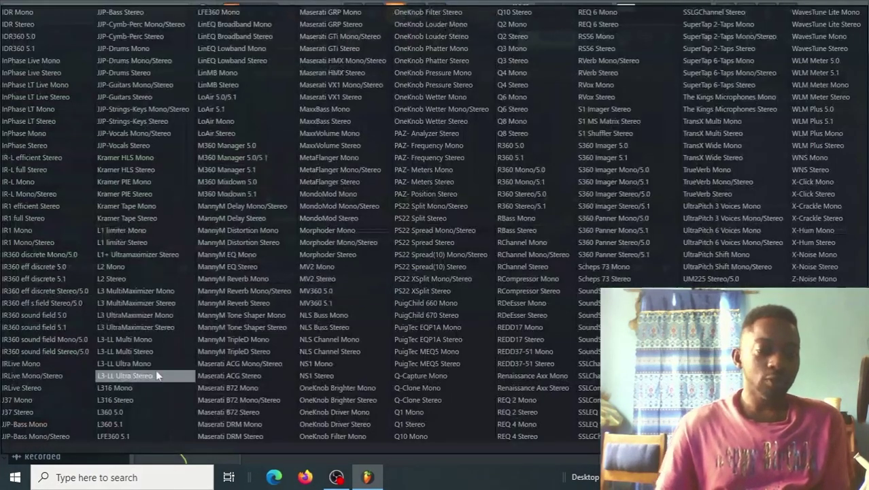
click(51, 378)
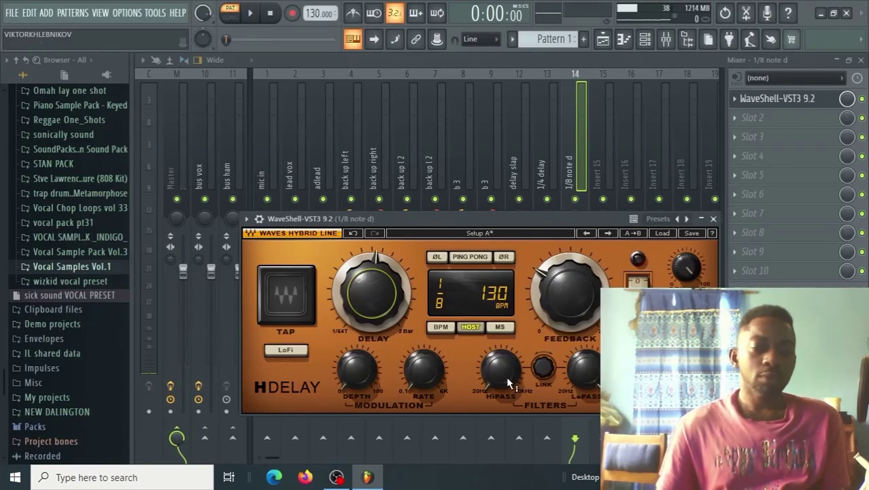
mouse_move(508, 381)
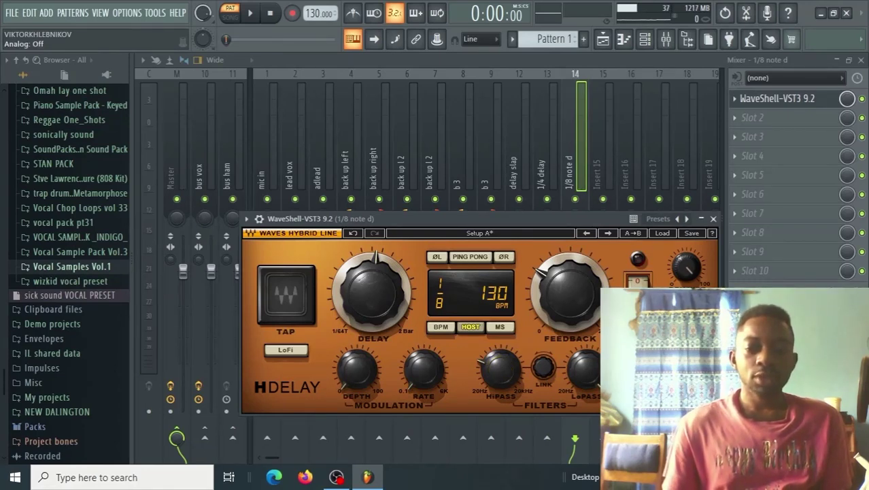
click(713, 219)
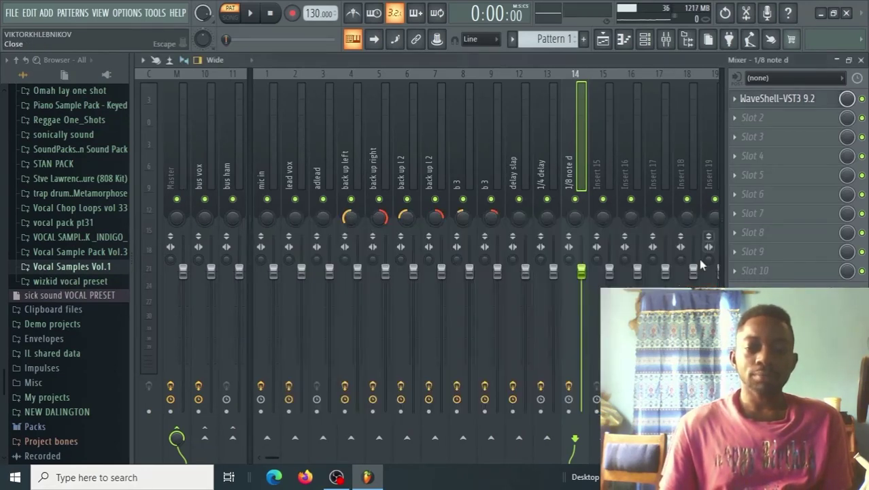
- Rename the Insert 15 mixer track as 1/2 note and move it between the delay slap and 1/4 delay tracks
click(602, 157)
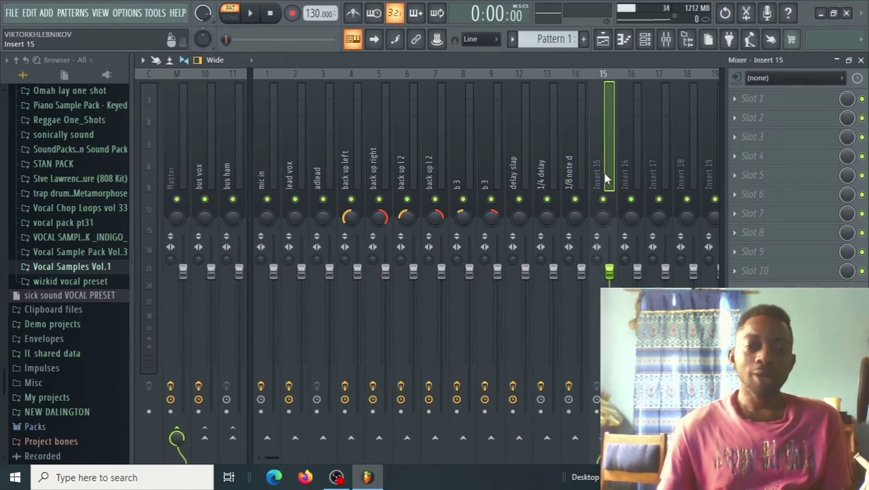
right_click(606, 174)
click(651, 83)
text(1/2)
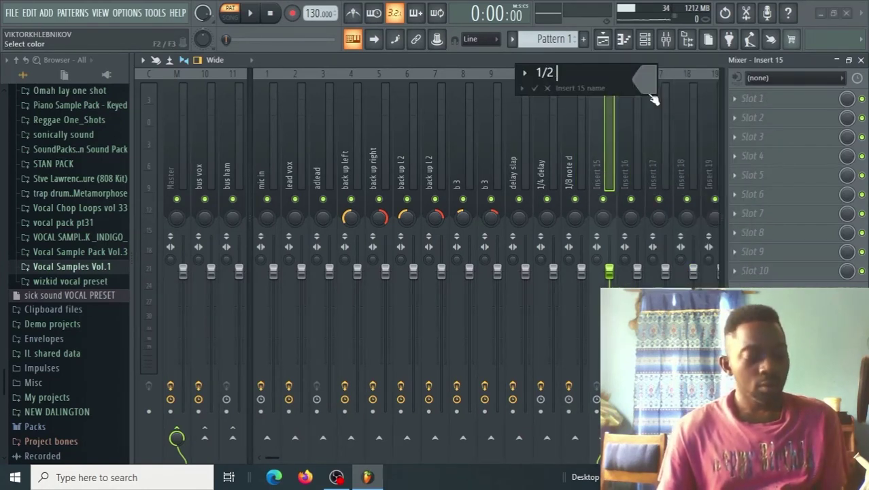
text( note)
key(Return)
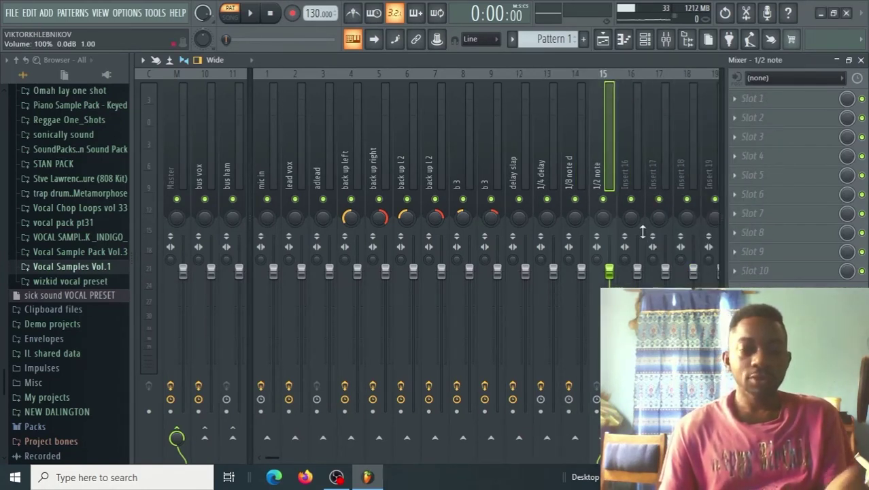
key(alt+Left)
key(alt+Left)
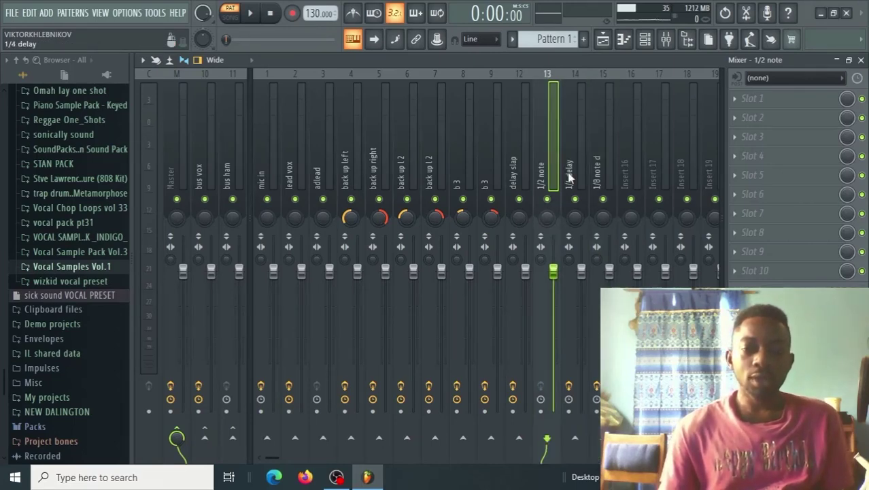
- Load EchoBoy in the first slot of the 1/2 note track, with echo time 1/2 note, mix 87.5% and a raised low cut
click(752, 99)
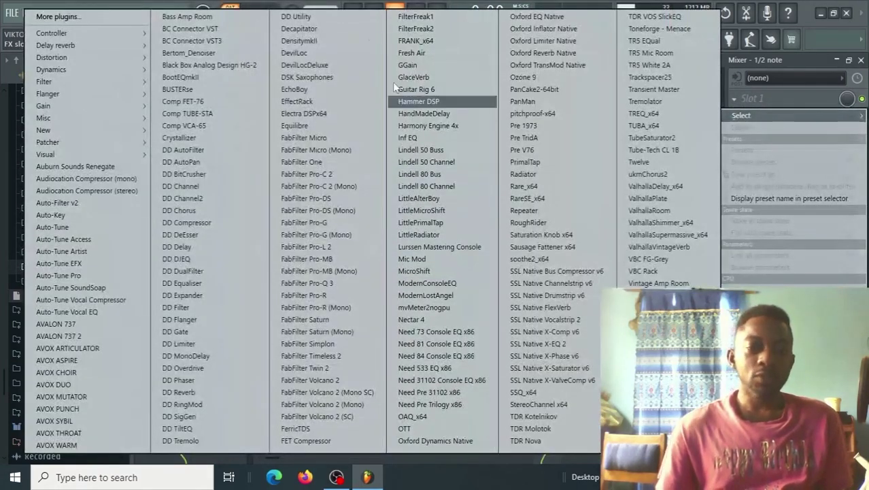
click(319, 89)
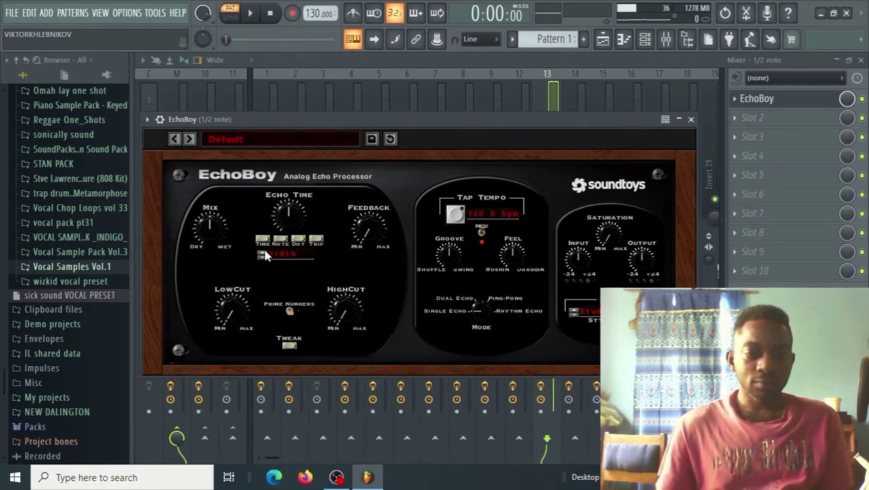
click(265, 256)
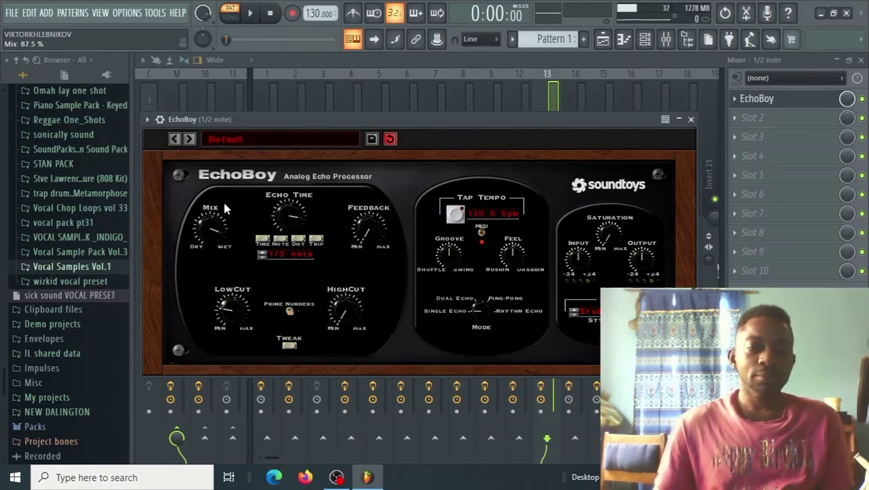
click(691, 119)
- Rename the Insert 16 mixer track as short verb
click(630, 154)
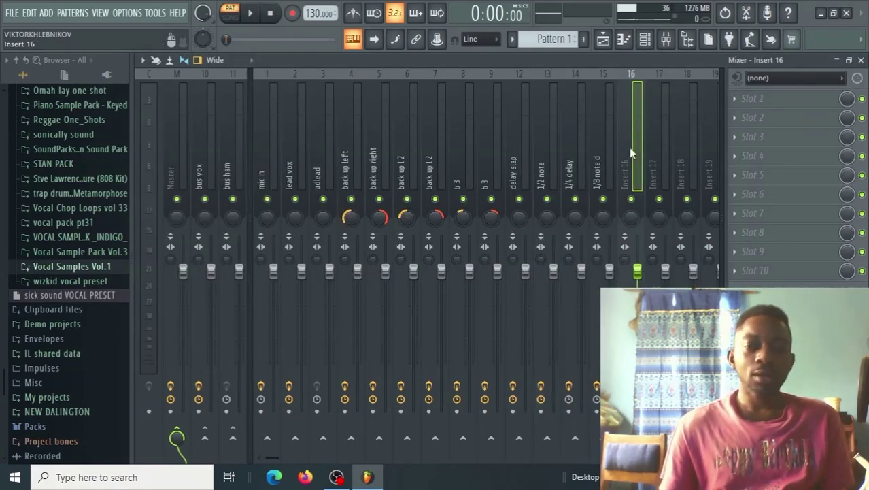
right_click(629, 153)
click(663, 87)
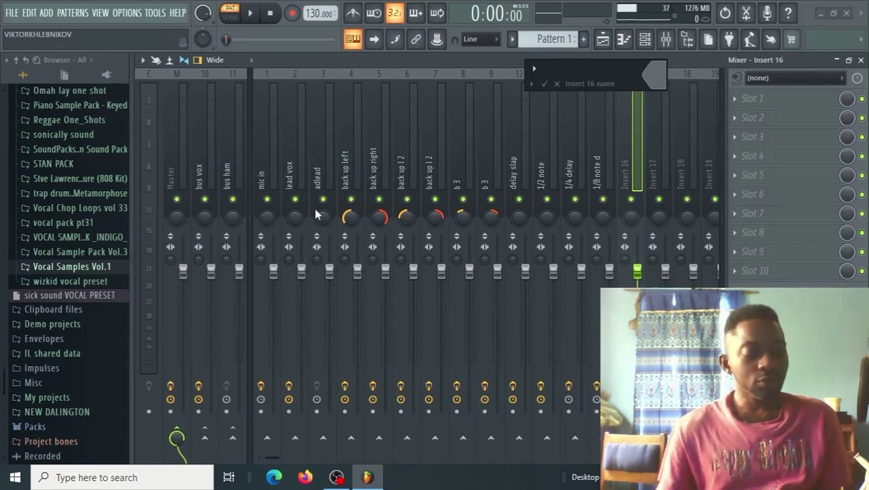
text(short)
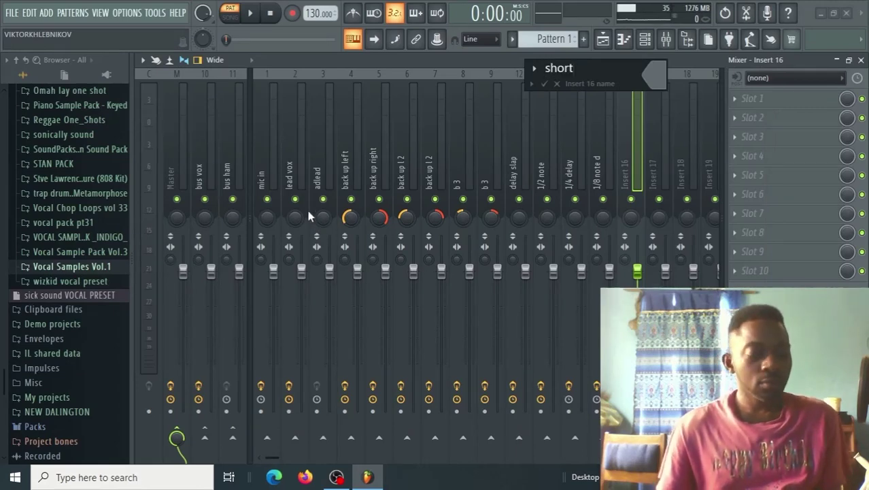
text( verb)
key(Return)
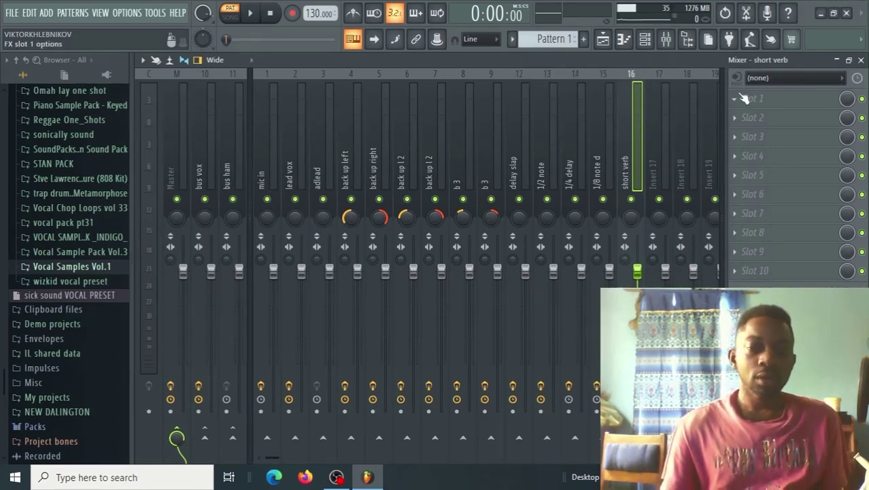
- Load Fruity Reeverb 2 in the first slot of the short verb track, then adjust its wet and dry levels and raise the low cut
click(738, 100)
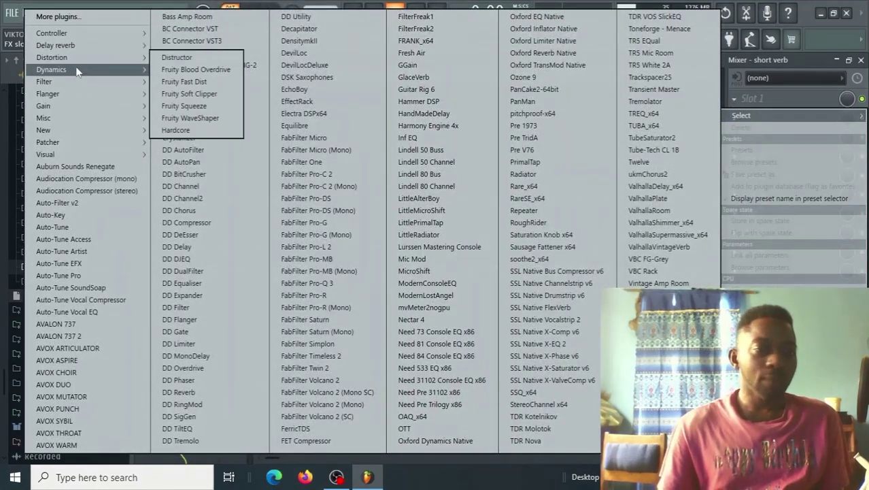
mouse_move(79, 72)
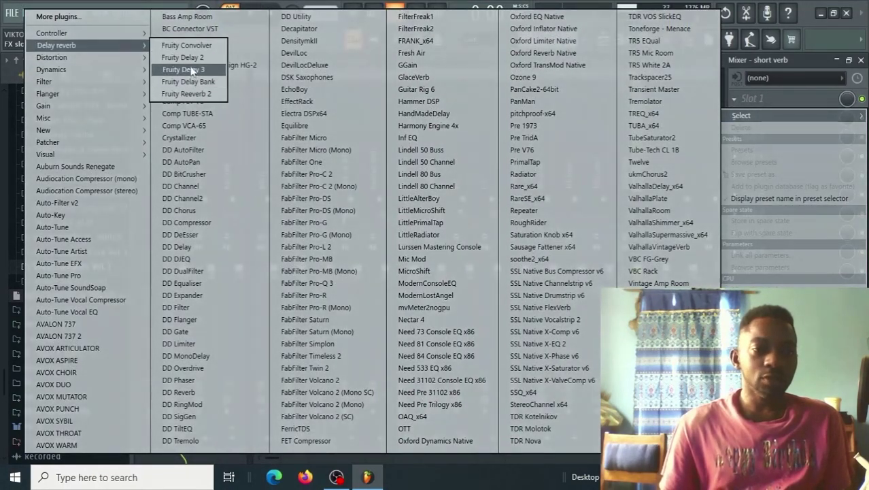
click(185, 94)
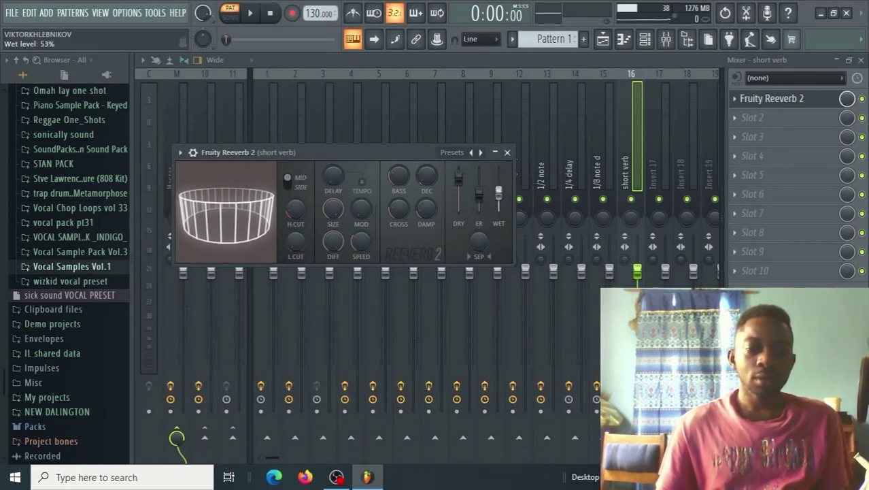
drag(499, 198, 458, 210)
drag(295, 243, 295, 221)
click(507, 152)
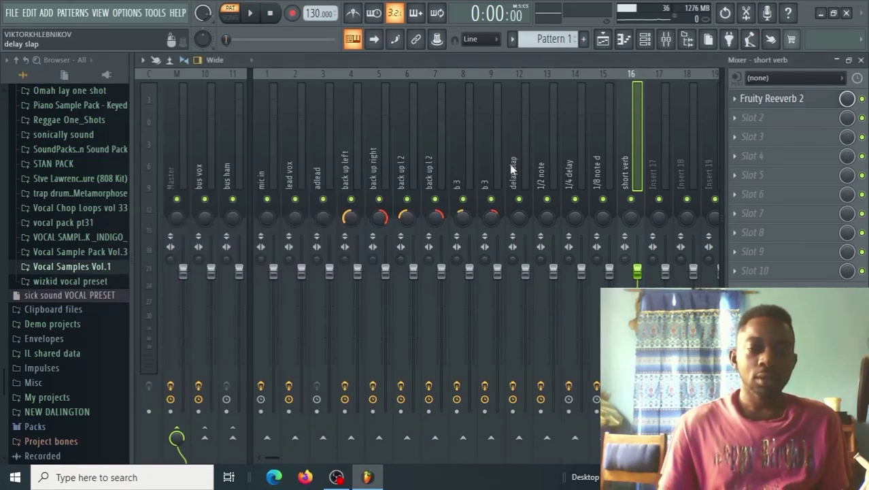
- Rename the Insert 17 mixer track as long verb
click(657, 176)
right_click(657, 176)
click(716, 85)
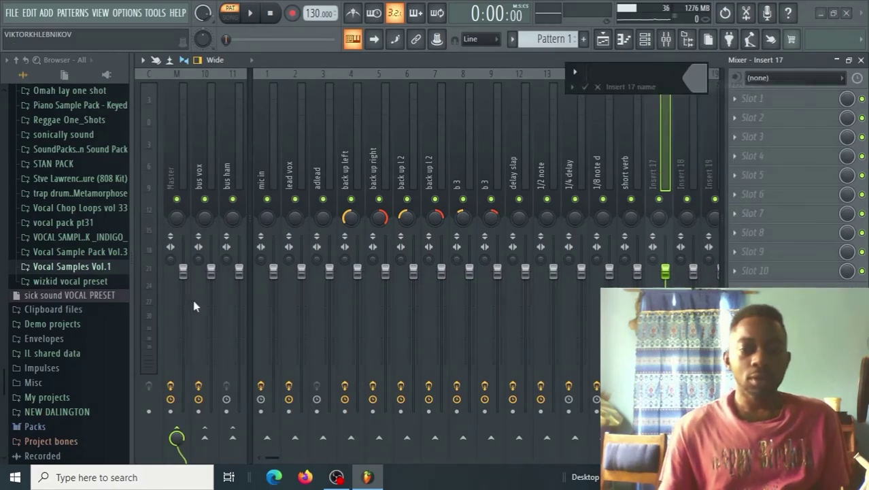
text(l)
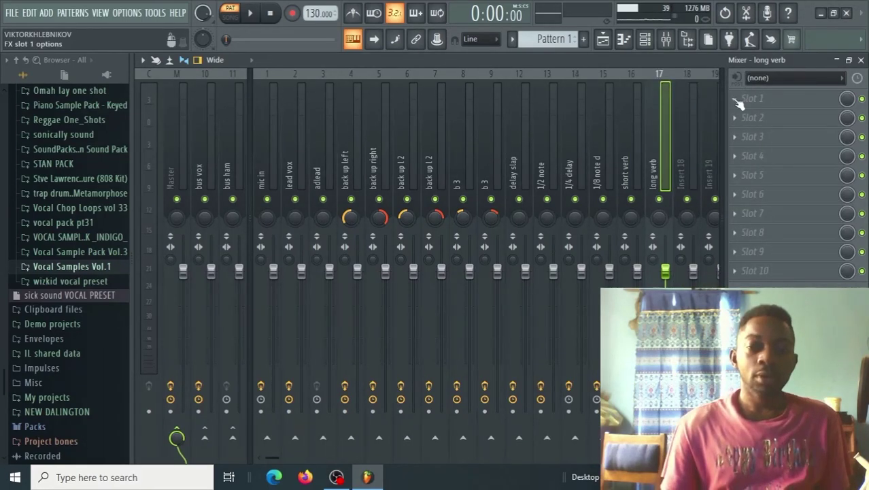
- Load ValhallaVintageVerb in the first slot of the long verb track, with Plate mode, 37.04 ms predelay and an adjusted decay
click(736, 100)
mouse_move(742, 116)
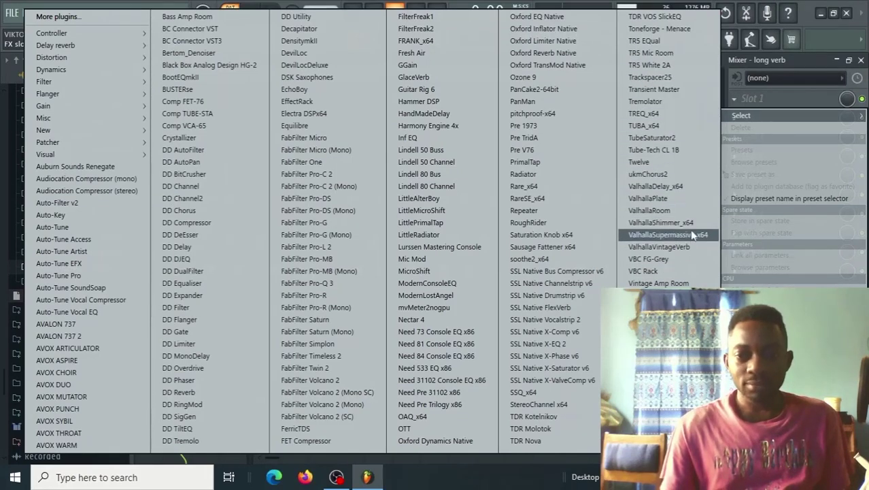
click(659, 247)
click(296, 336)
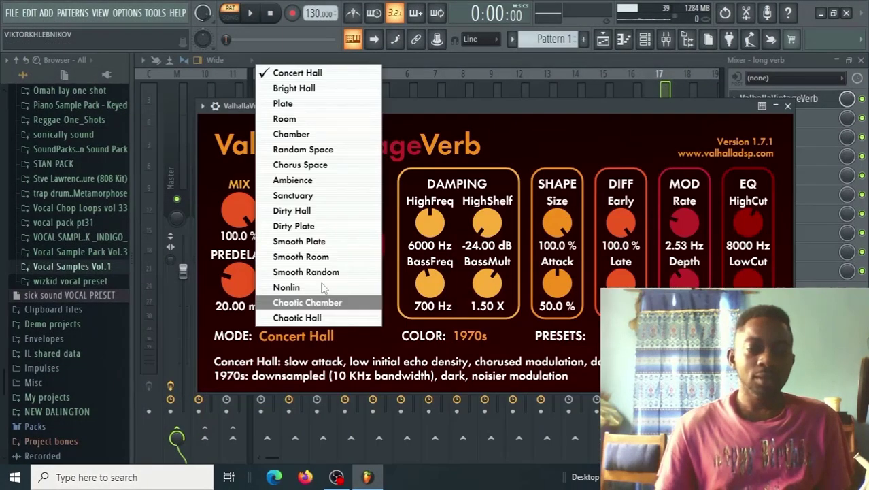
click(309, 104)
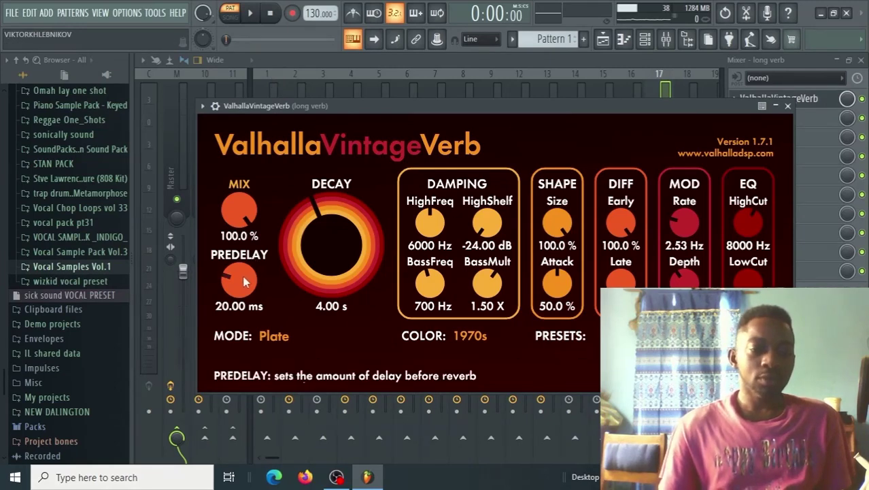
drag(244, 280, 231, 271)
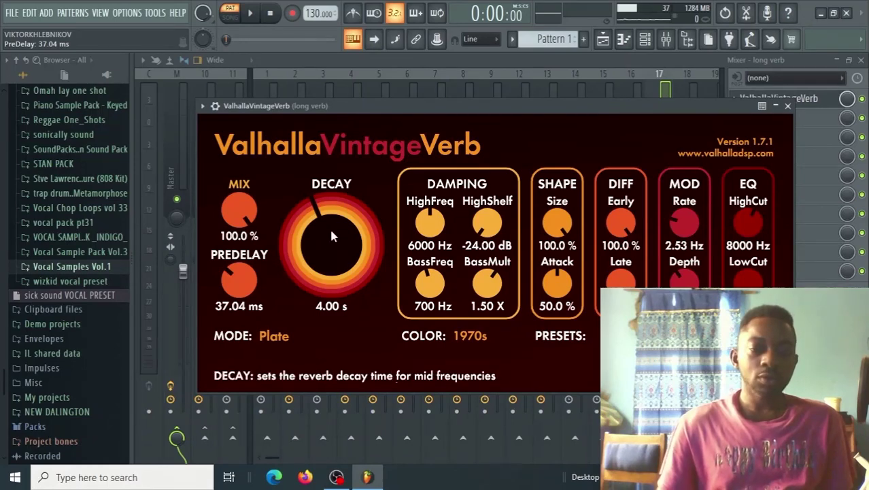
drag(332, 231, 325, 238)
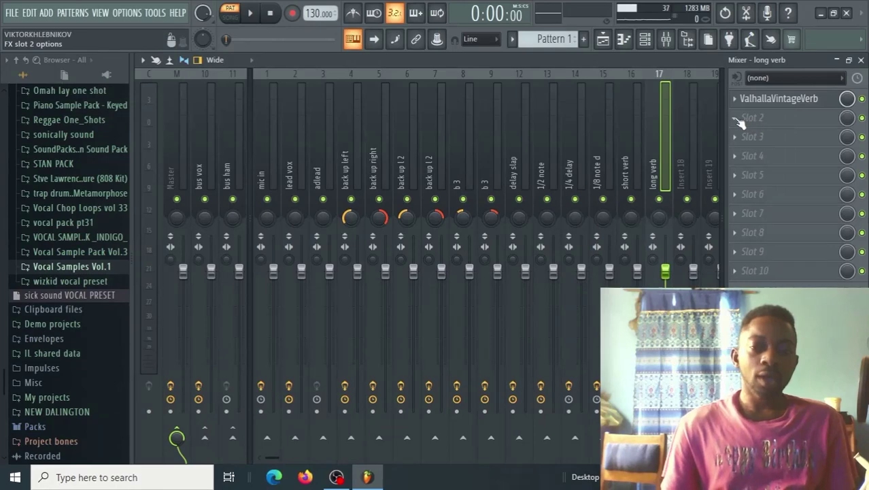
- Load Fruity parametric EQ 2 in the second slot of the long verb track and make band 7 a low pass
click(738, 120)
click(361, 316)
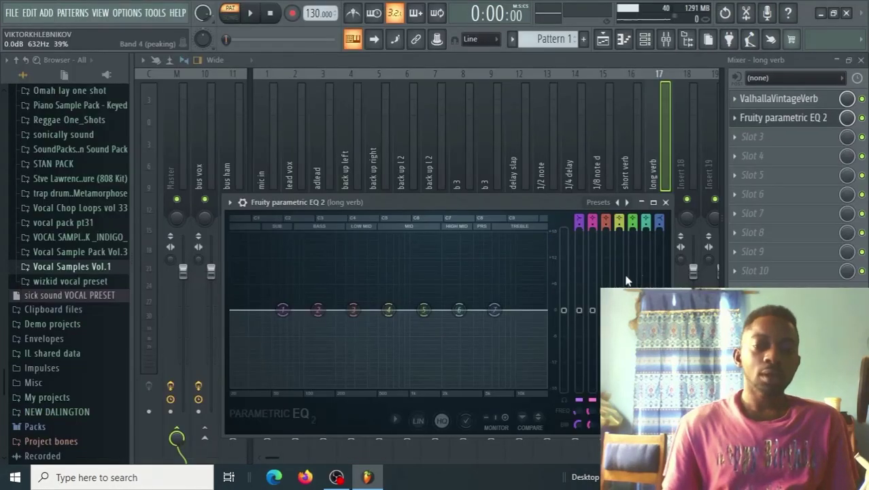
right_click(495, 310)
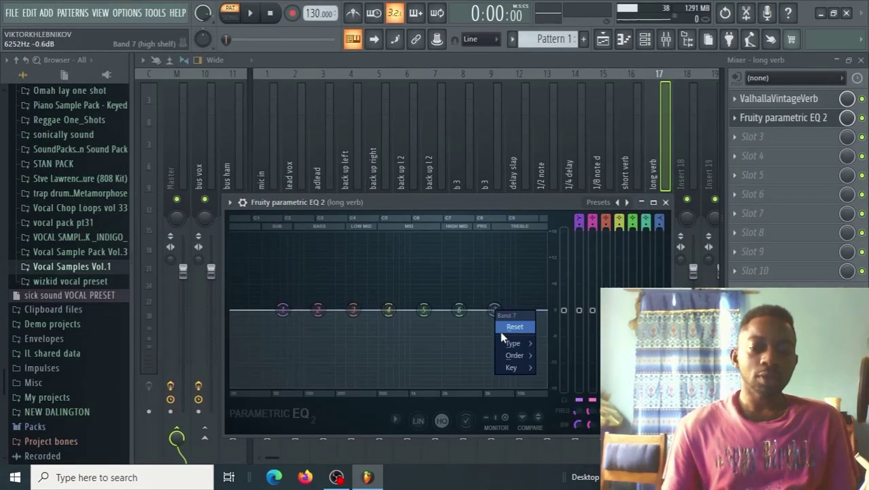
mouse_move(514, 345)
click(560, 355)
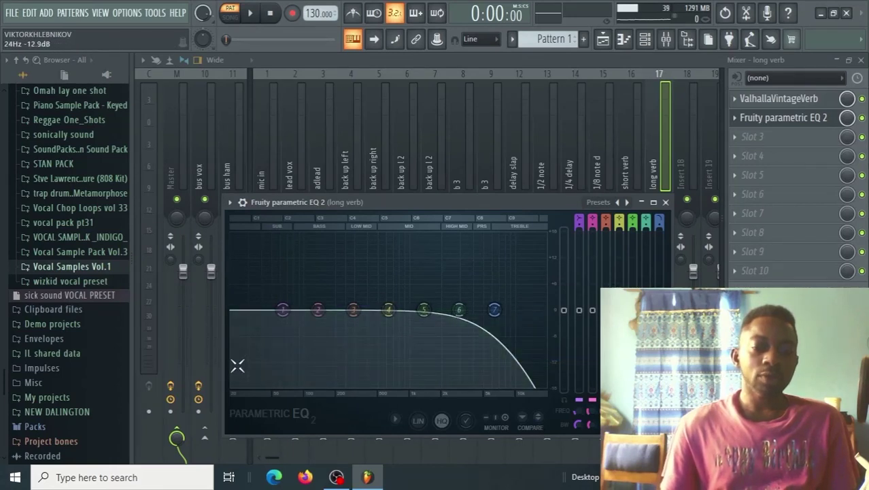
- Make band 1 of the long verb equalizer a high pass and raise its frequency
right_click(284, 315)
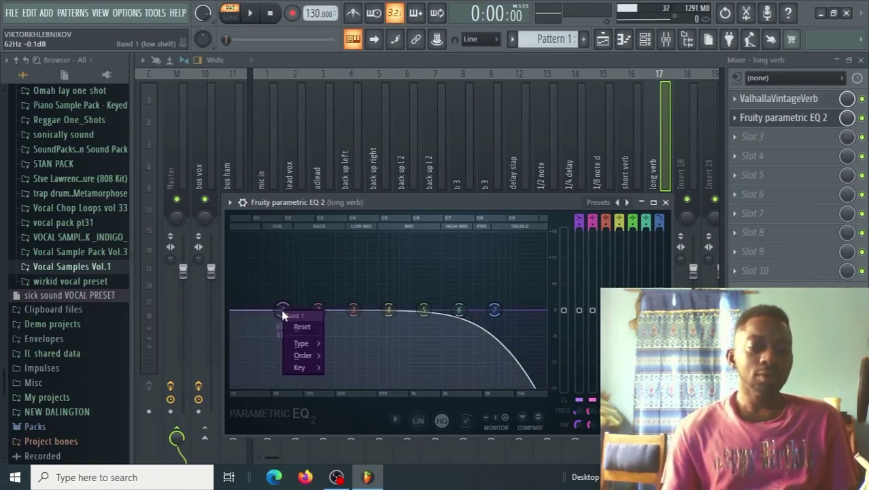
click(348, 380)
drag(284, 310, 316, 310)
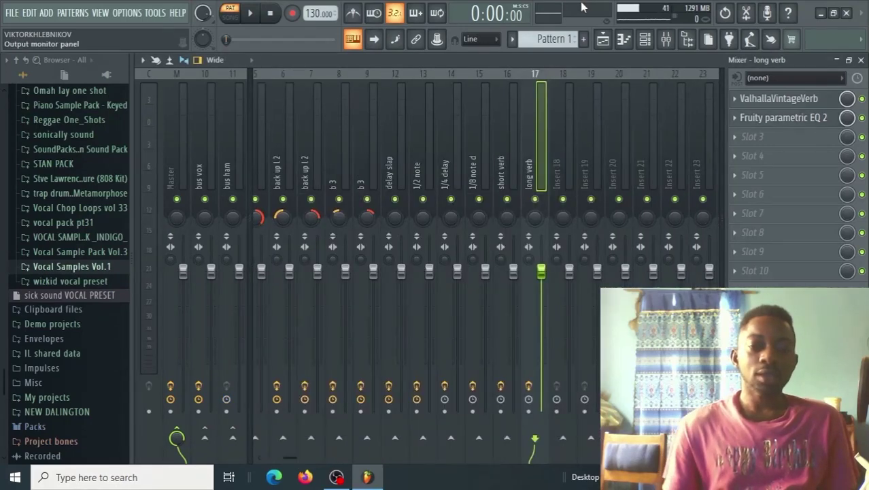
- Rename the Insert 18 mixer track as tube saturation
click(570, 168)
right_click(569, 170)
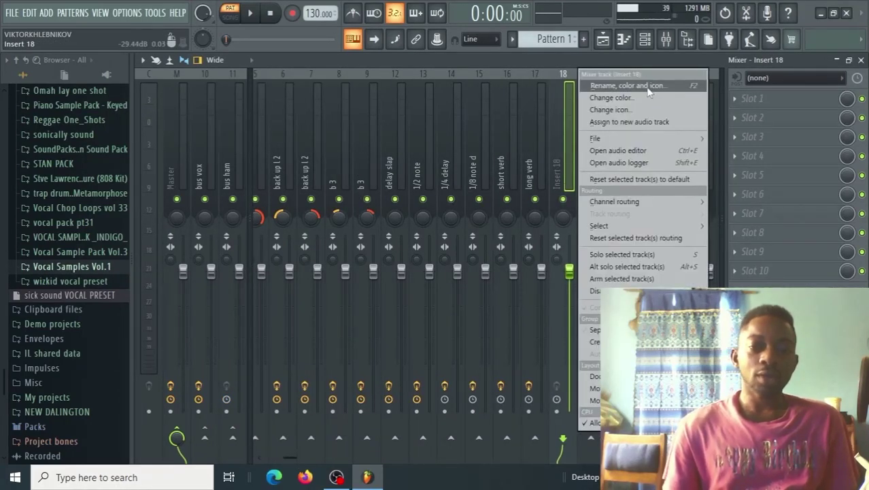
click(640, 86)
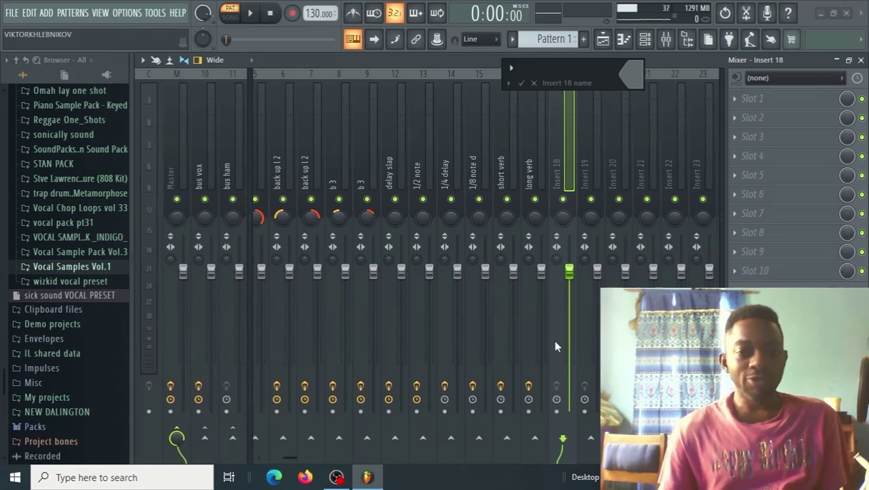
text(tube satu)
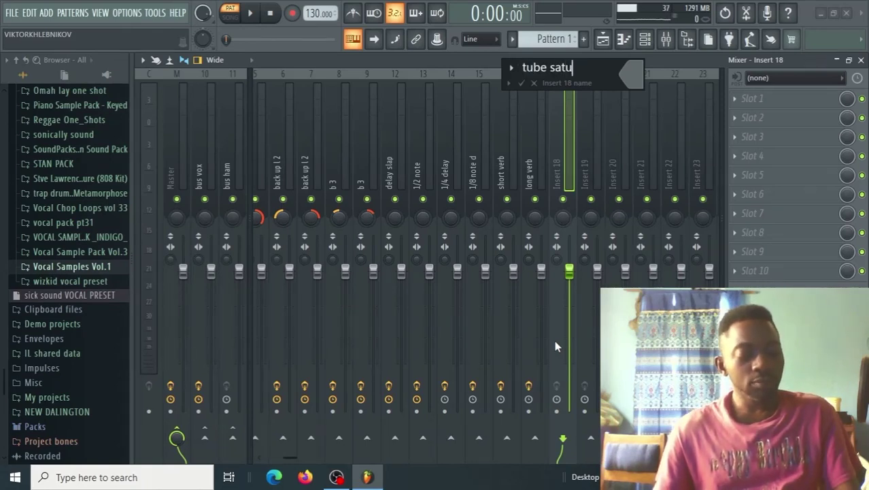
text(ration)
- Rename the Insert 19 mixer track as analog wamth
click(596, 124)
right_click(595, 124)
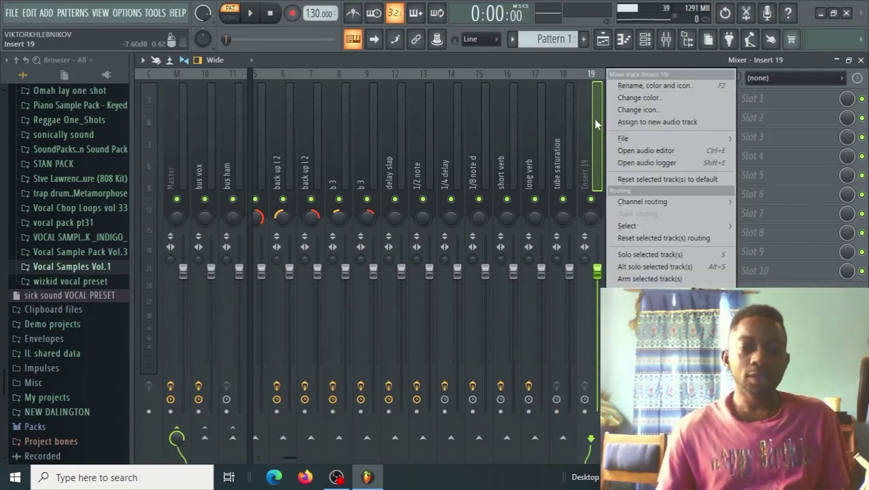
click(636, 86)
text(analog wamth)
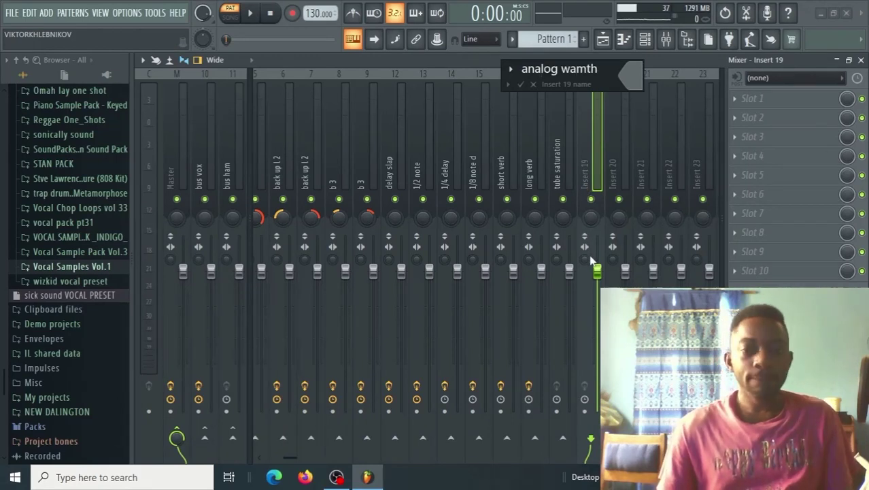
- Rename the Insert 20 mixer track as parallel vcomp
click(612, 129)
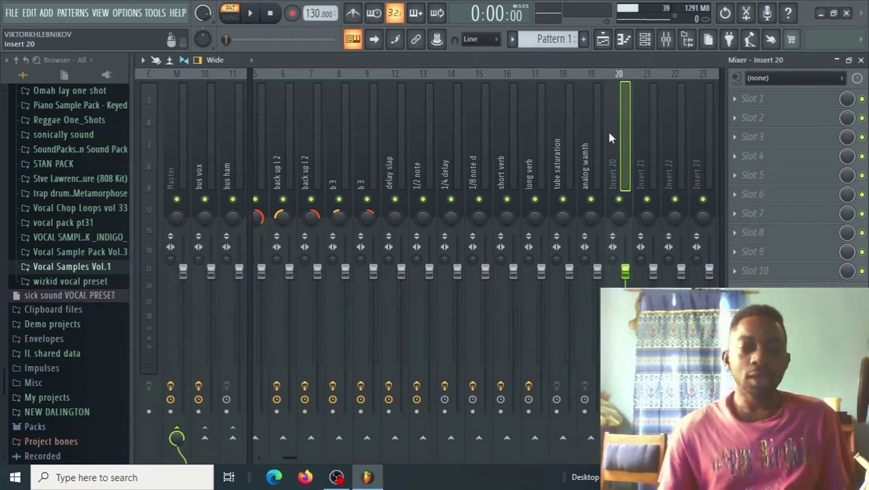
right_click(625, 147)
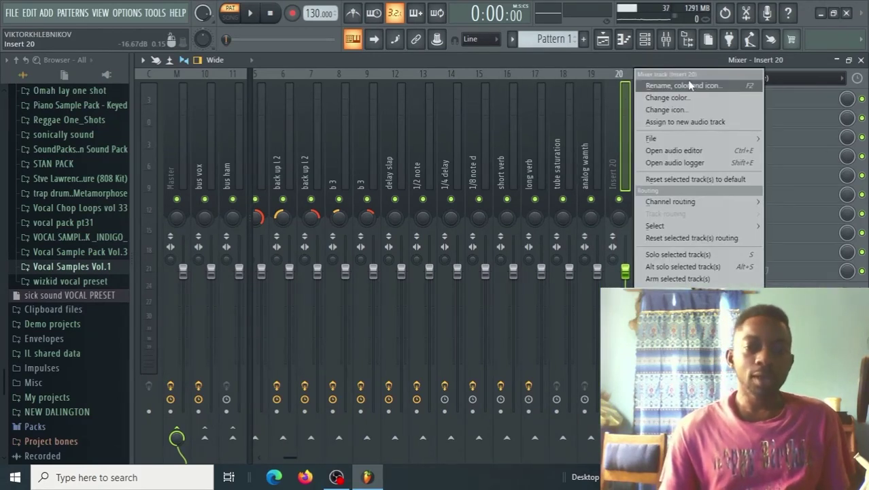
click(667, 84)
text(parallel vcomp)
key(Return)
- Load Saturation Knob x64 in the first slot of the tube saturation track
click(572, 112)
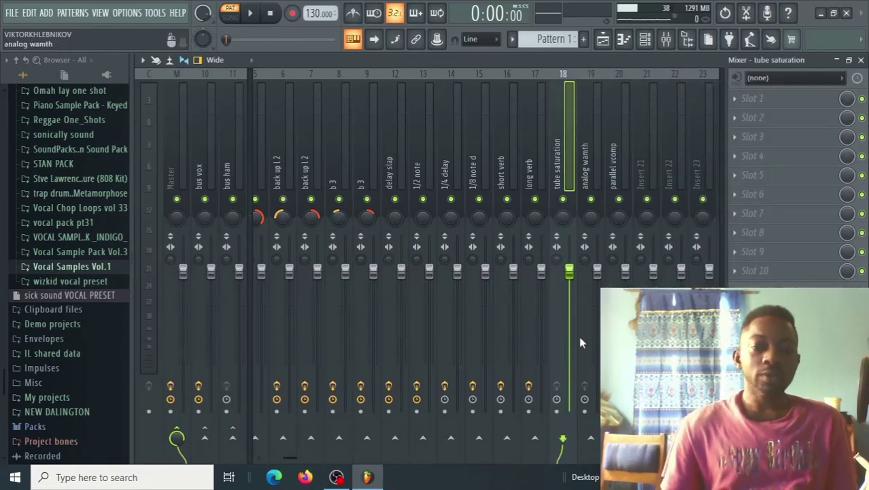
click(738, 102)
mouse_move(742, 115)
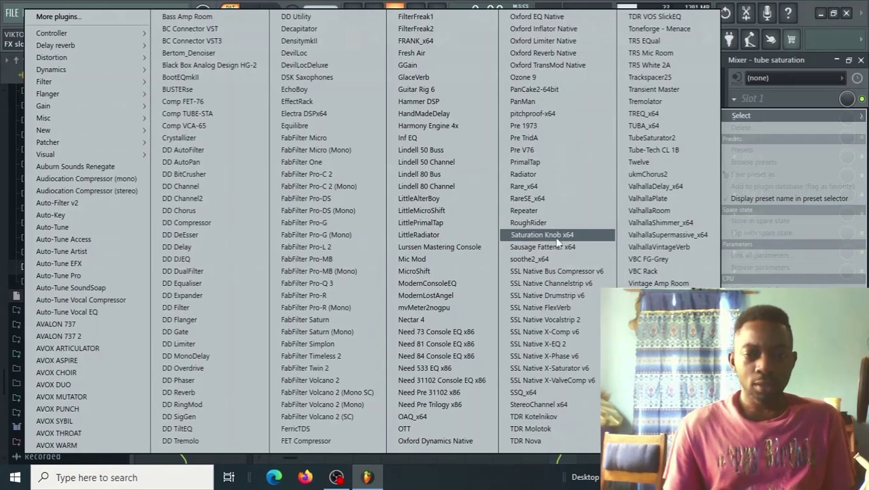
click(556, 238)
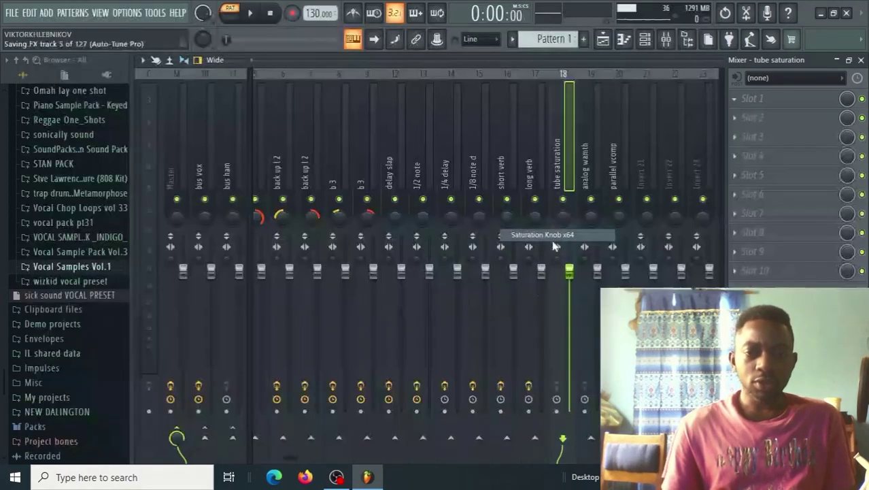
drag(402, 155, 414, 100)
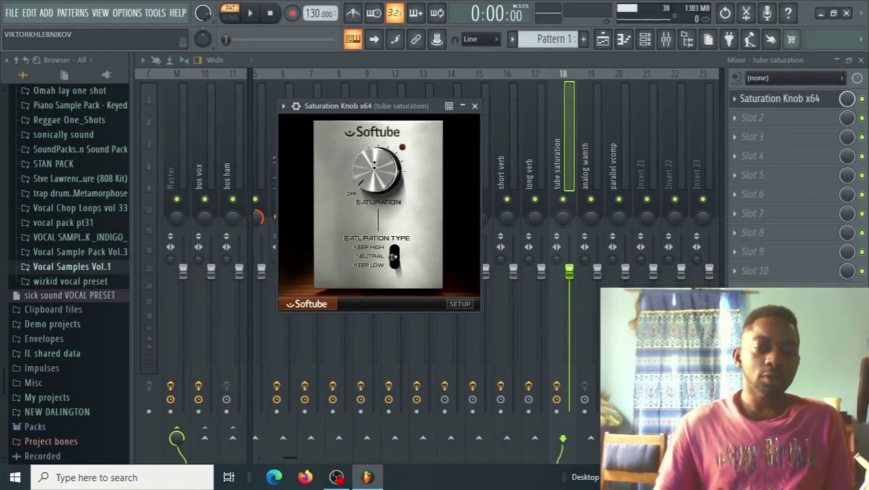
key(Escape)
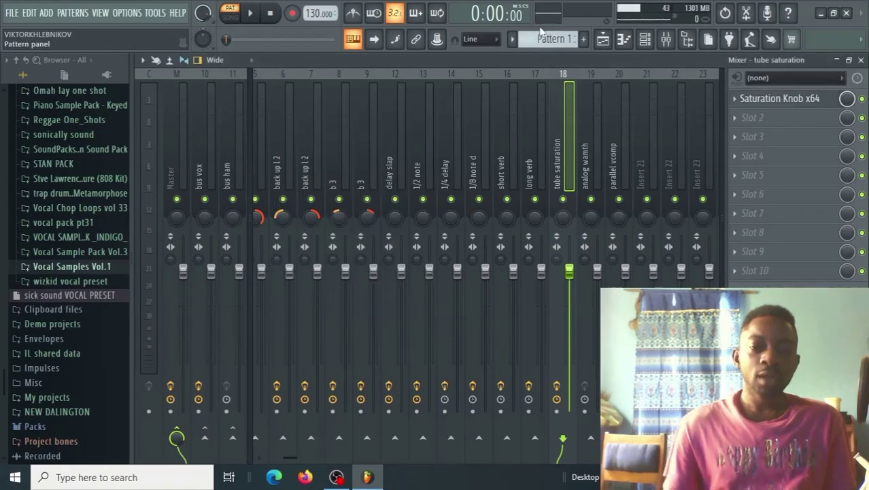
- Load Need Pre Trilogy x86 in the first slot of the analog wamth track, with 8.0 dB preamp gain and drive on
click(598, 143)
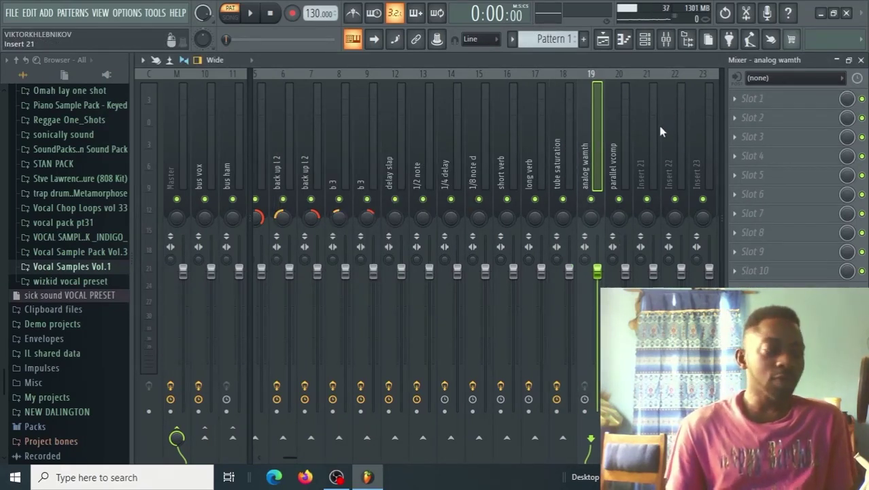
click(731, 102)
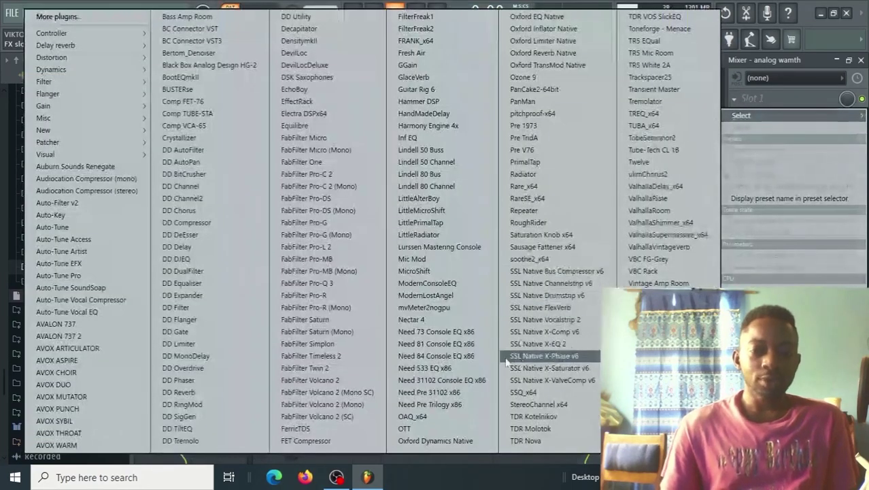
click(483, 405)
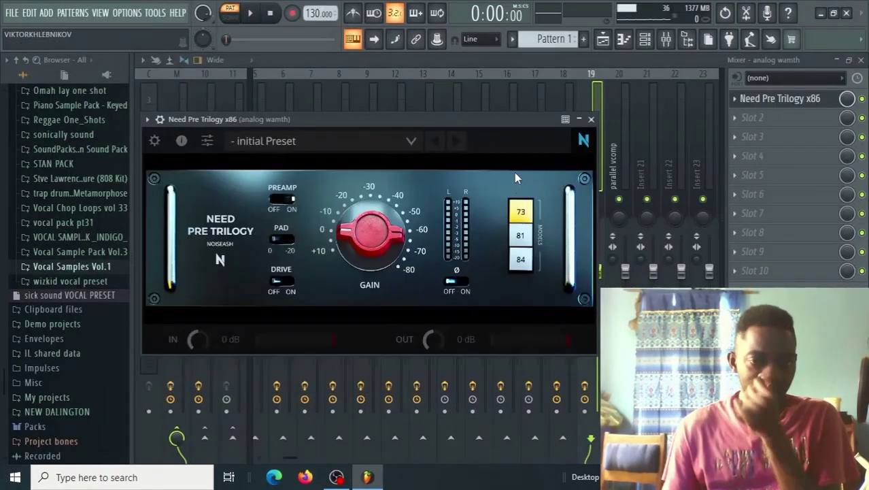
drag(355, 234, 383, 196)
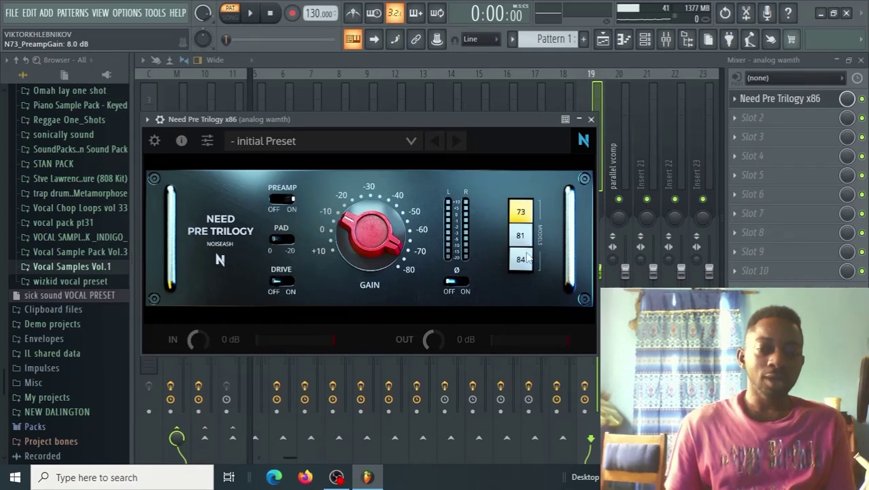
click(289, 282)
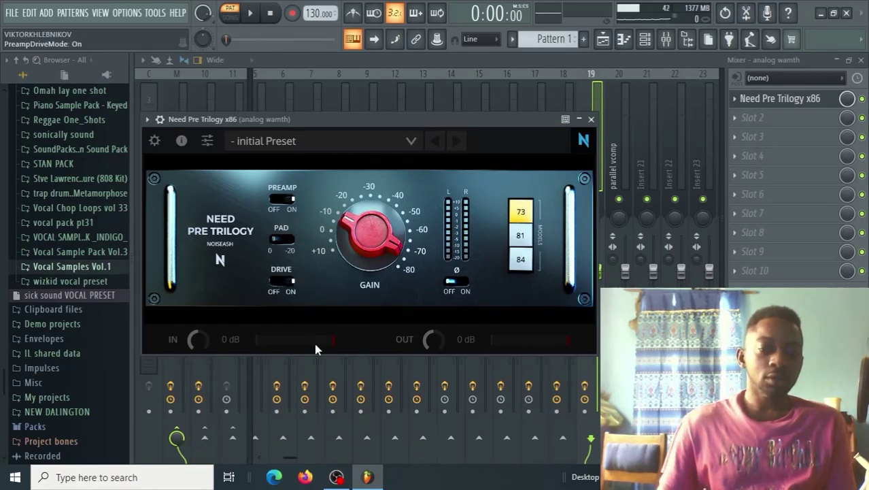
click(592, 120)
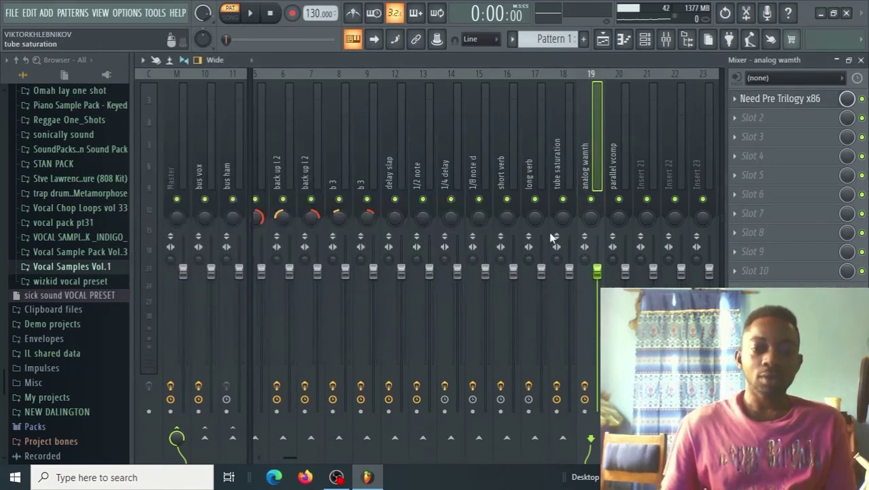
- Load the CLA-76 compressor in the first slot of the parallel vcomp track
click(625, 140)
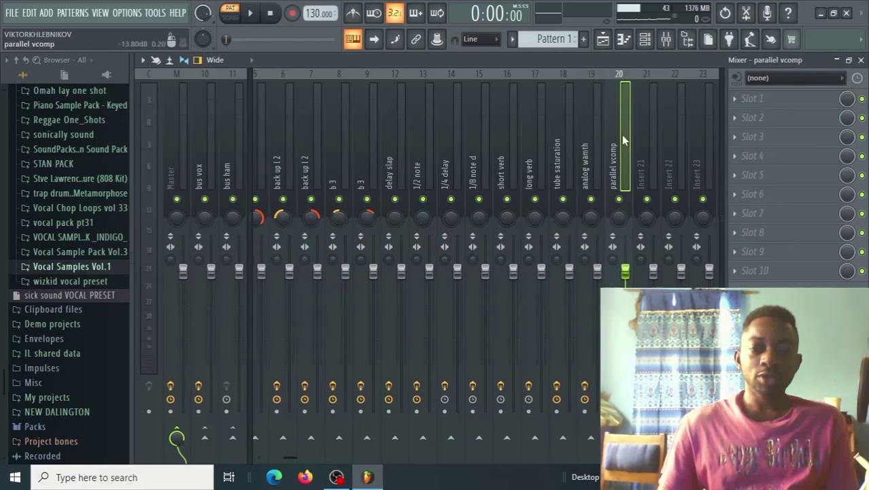
click(738, 99)
mouse_move(741, 116)
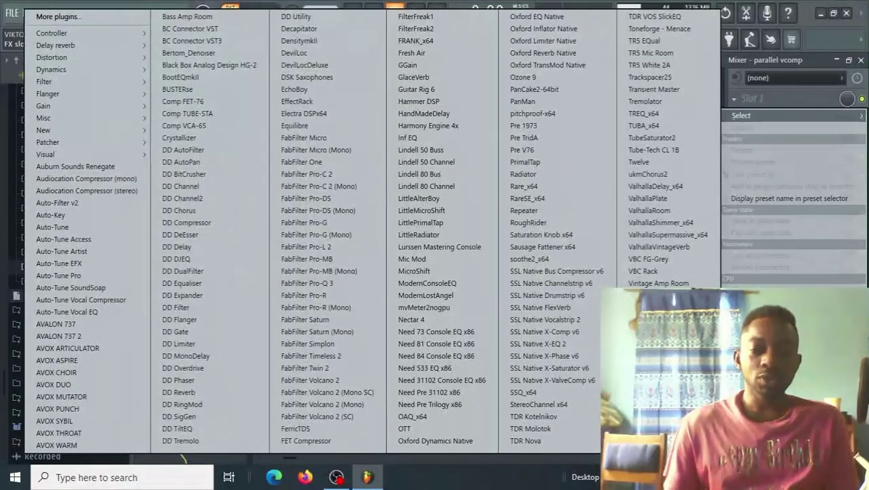
click(660, 331)
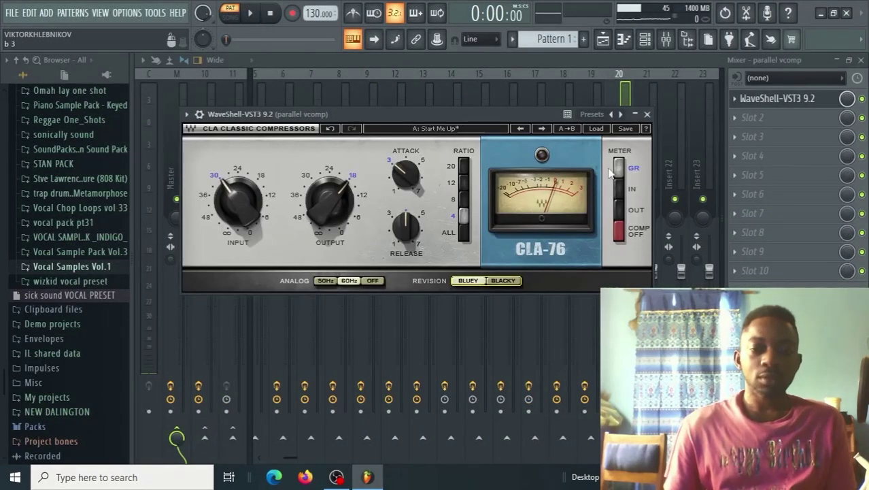
- Raise the CLA-76 attack and release, set its ratio to 12 and lower the input to -35.0
drag(406, 175, 418, 181)
drag(408, 238, 416, 227)
click(464, 182)
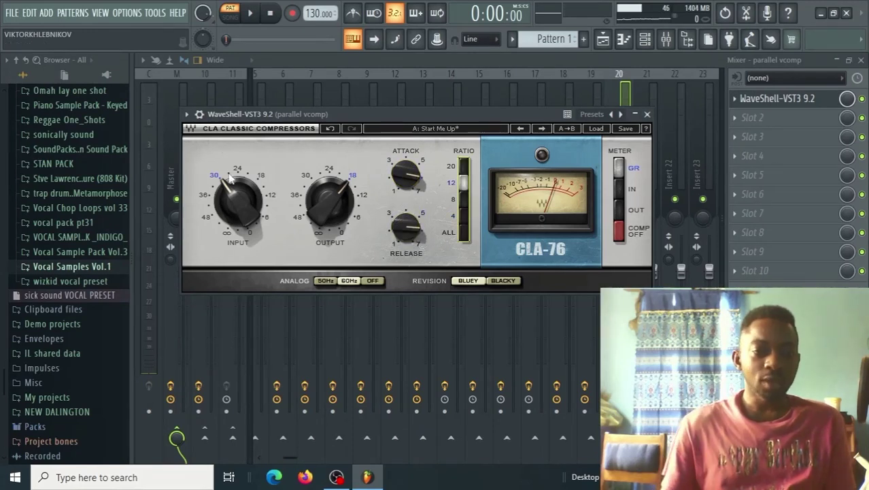
click(240, 210)
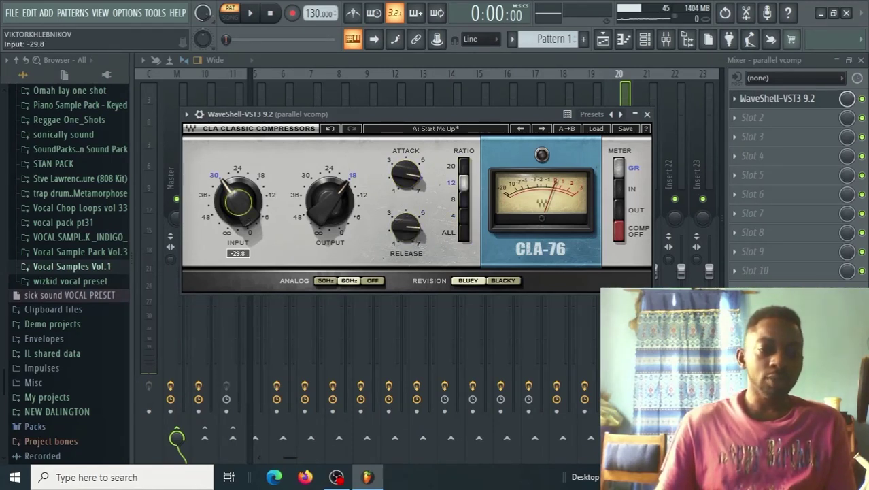
click(338, 199)
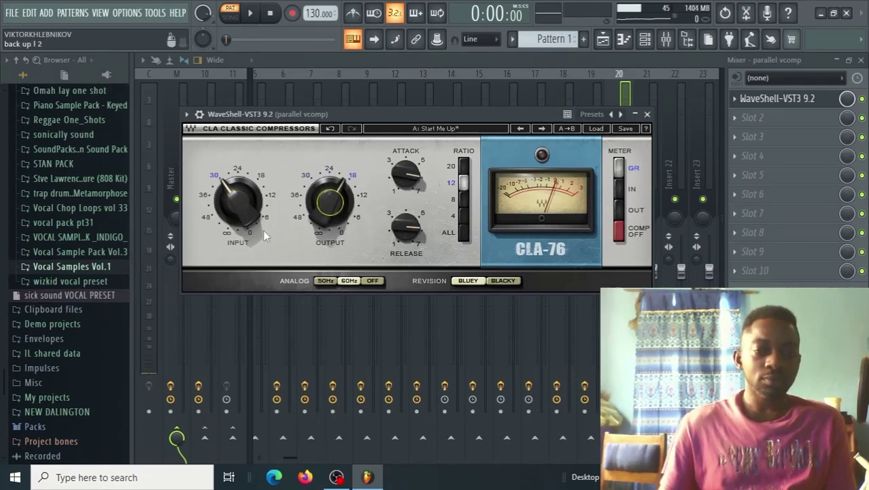
drag(242, 197, 248, 204)
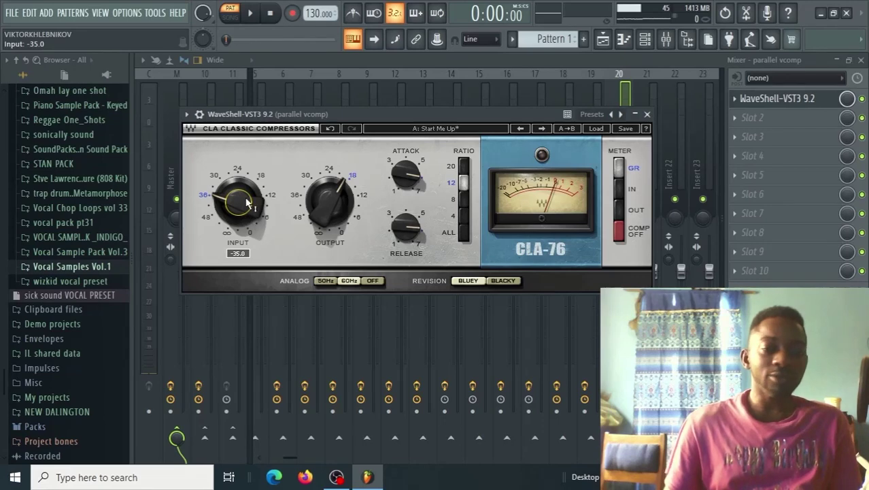
- Close the compressor and send the lead vox track to delay slap at a reduced level
key(Escape)
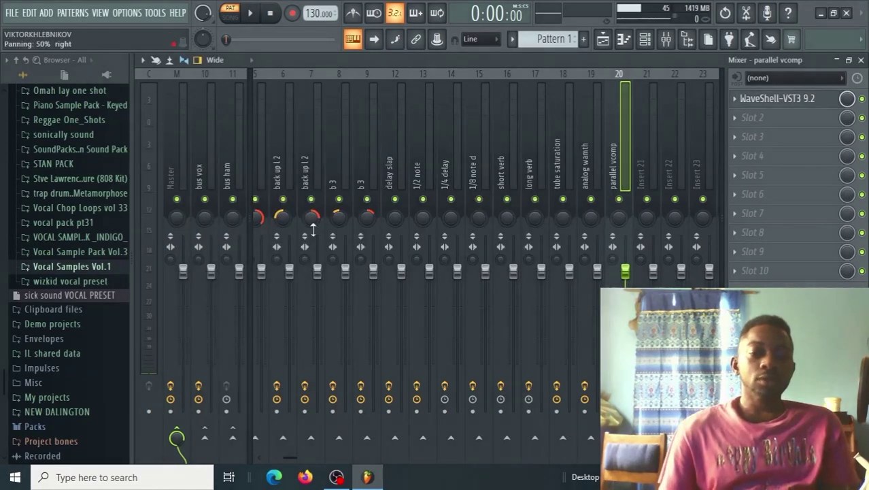
drag(293, 461, 277, 462)
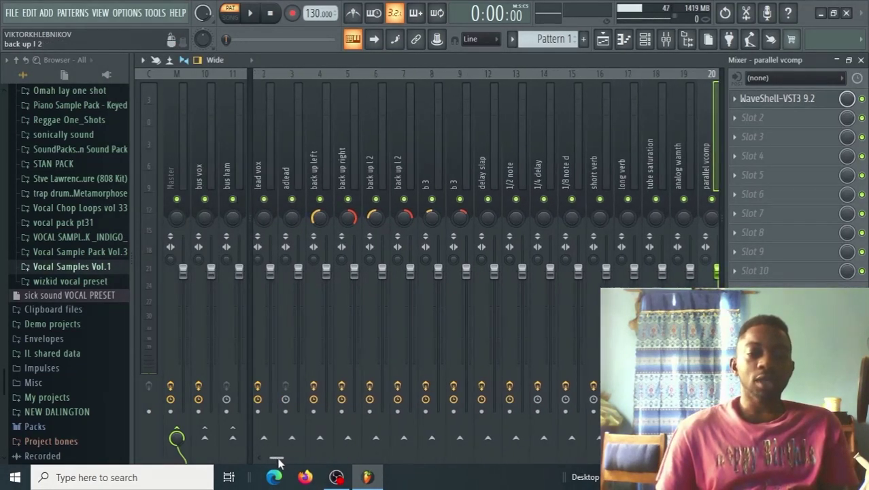
click(268, 174)
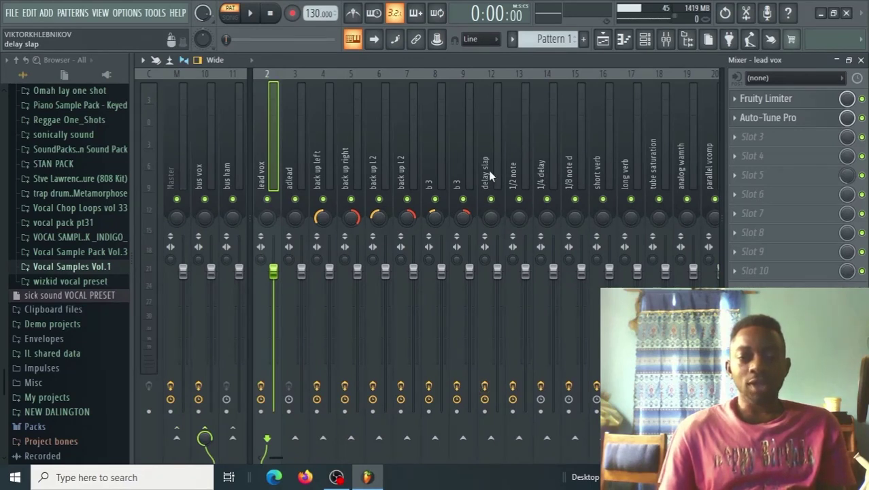
click(492, 444)
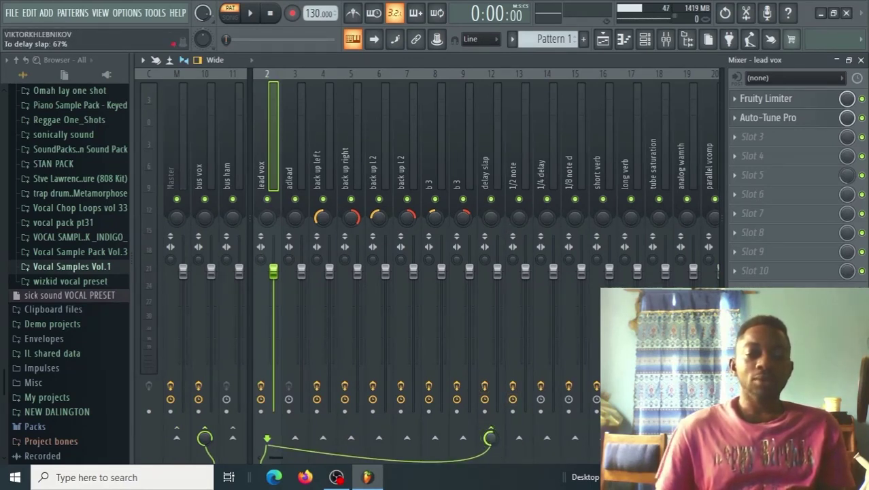
- Send the adlead track to delay slap and lower the send level
click(289, 170)
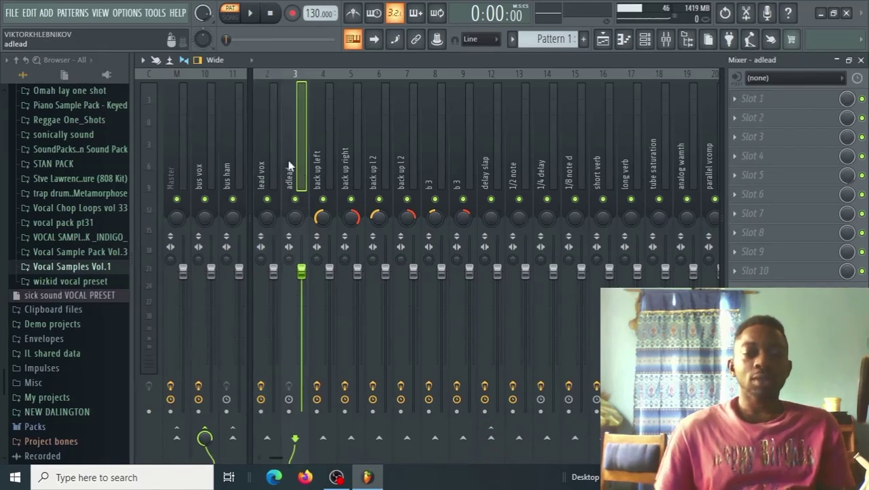
click(491, 437)
drag(491, 439, 491, 476)
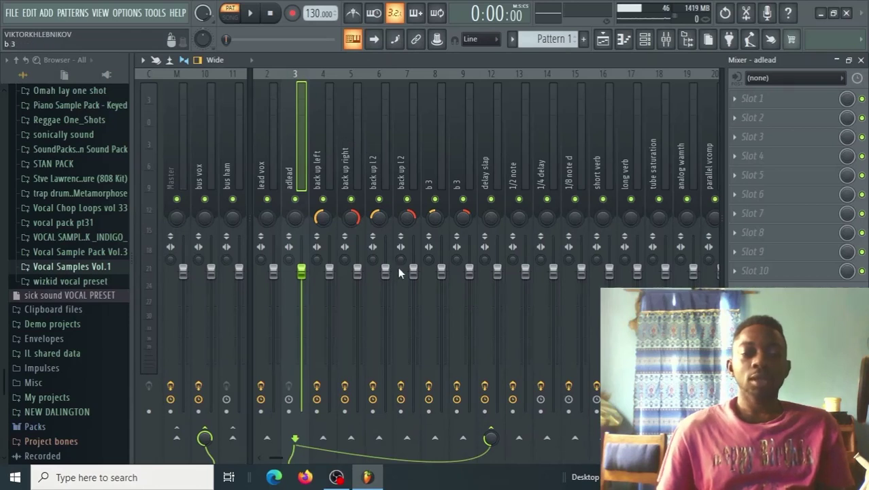
- Send the lead vox track to the 1/2 note, 1/4 delay and 1/8 note d tracks at reduced levels
click(262, 169)
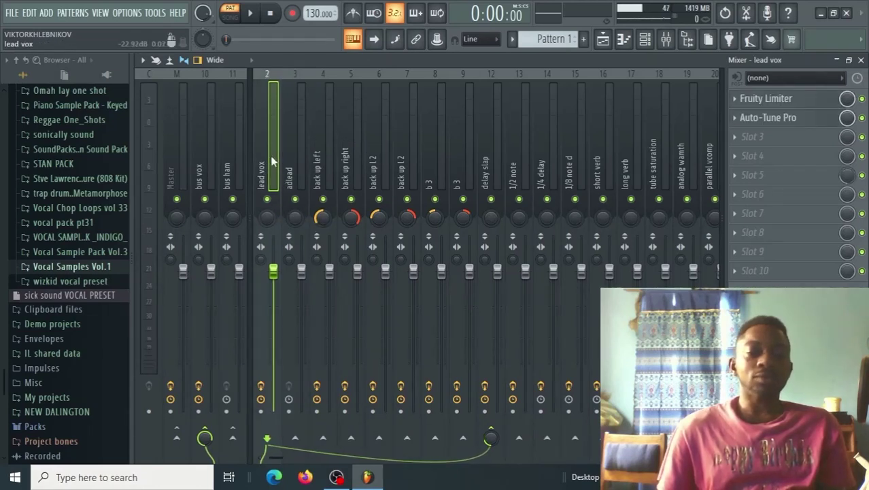
click(519, 439)
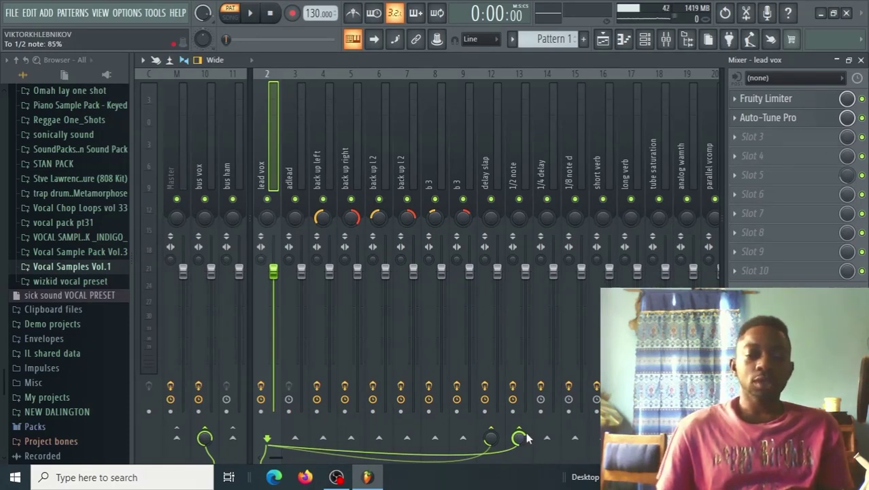
click(524, 438)
click(547, 438)
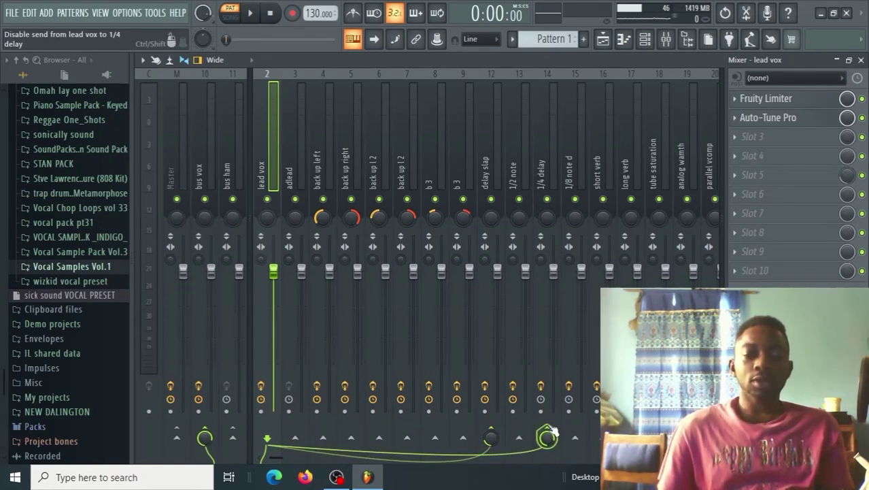
click(547, 439)
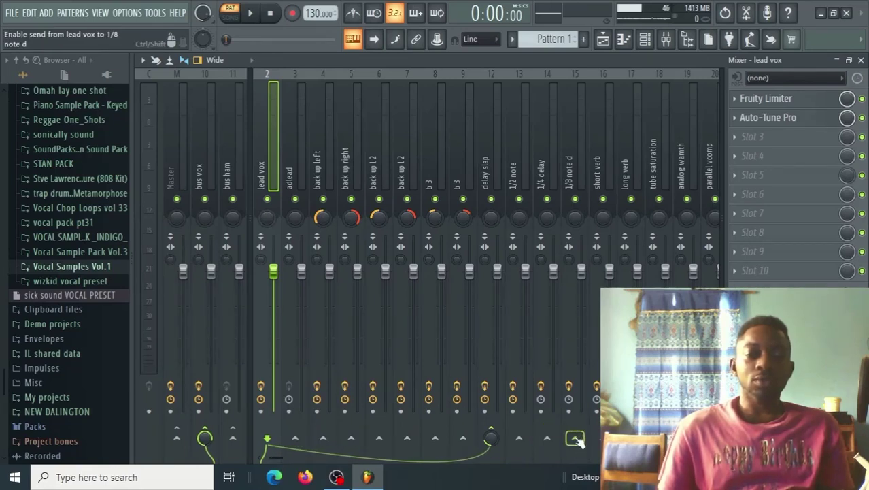
click(576, 439)
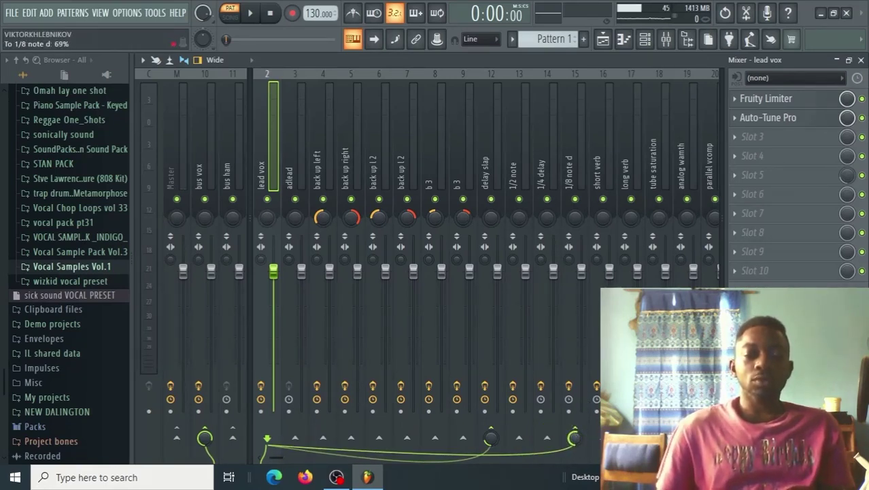
click(547, 438)
click(519, 438)
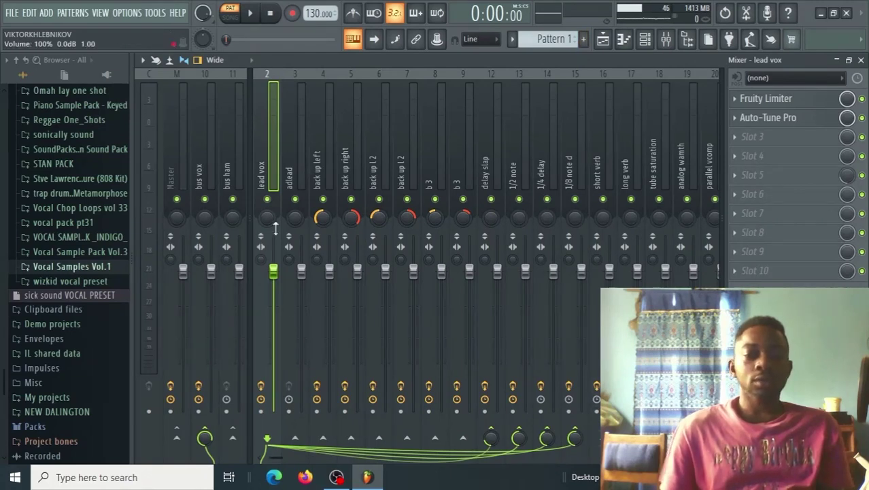
- Send lead vox to the short verb and long verb tracks, with the long verb send at 19%
click(598, 437)
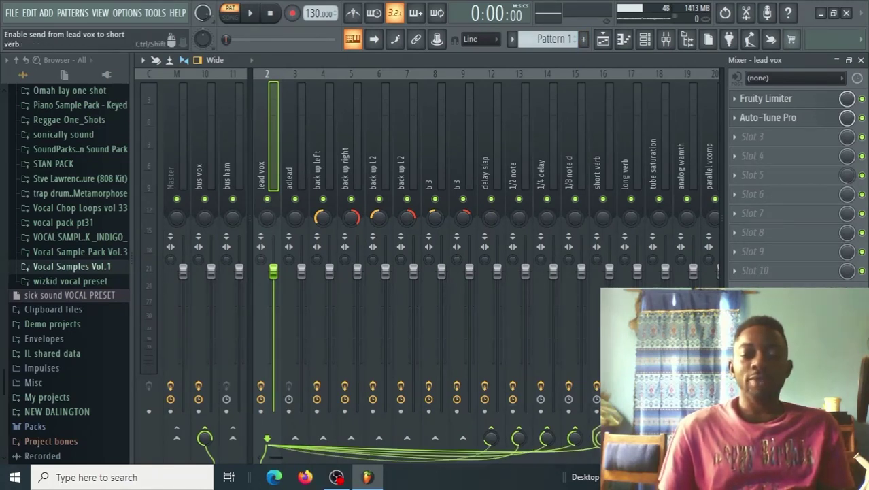
drag(597, 437, 598, 417)
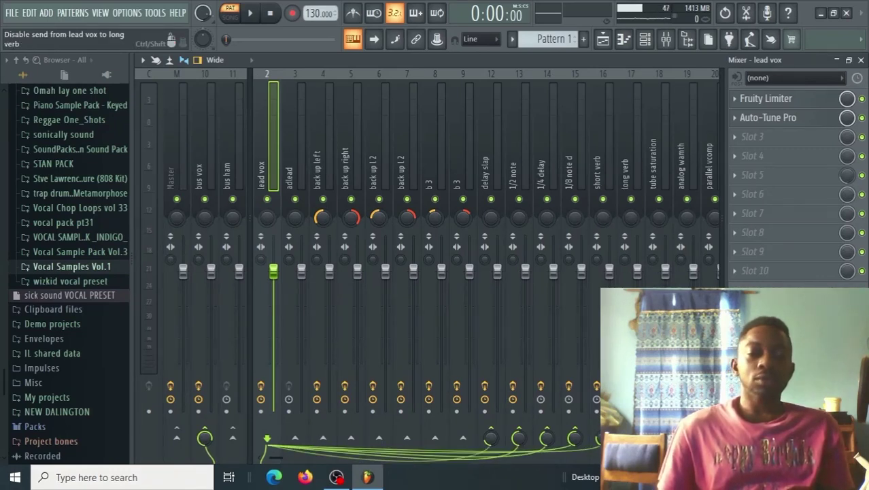
drag(631, 438, 631, 424)
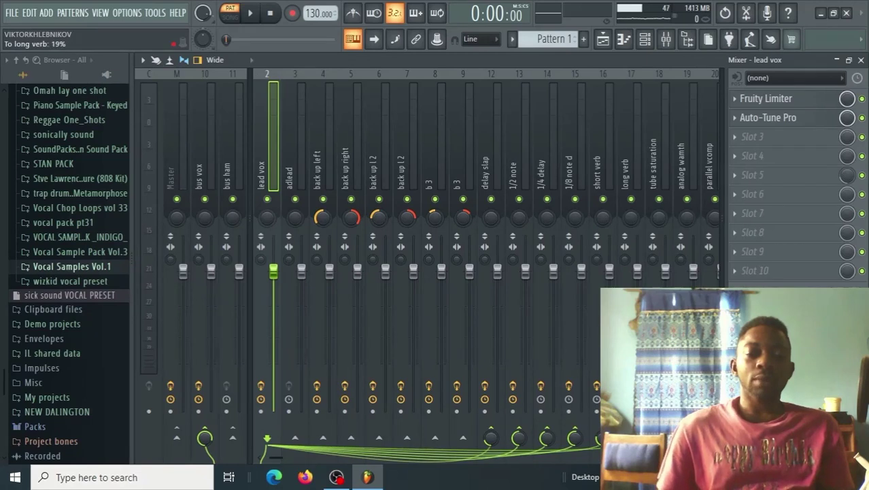
- Send lead vox to the tube saturation, analog wamth and parallel vcomp tracks
scroll(501, 106, down, 5)
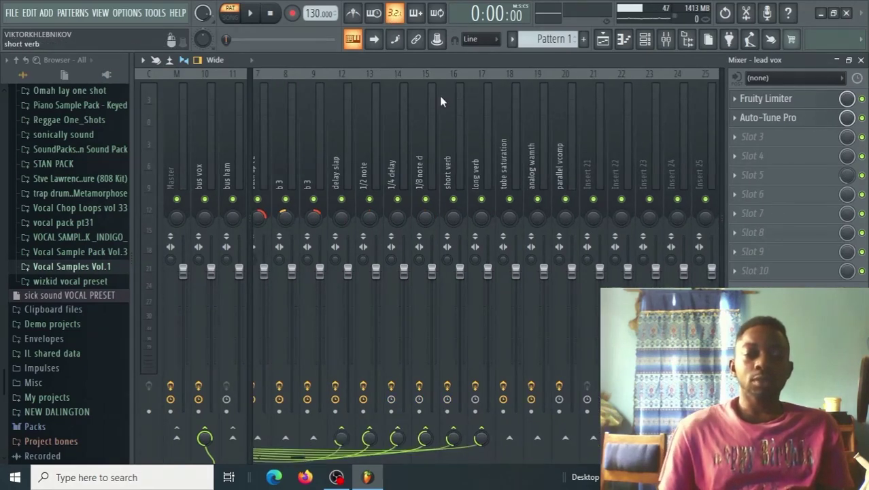
click(507, 155)
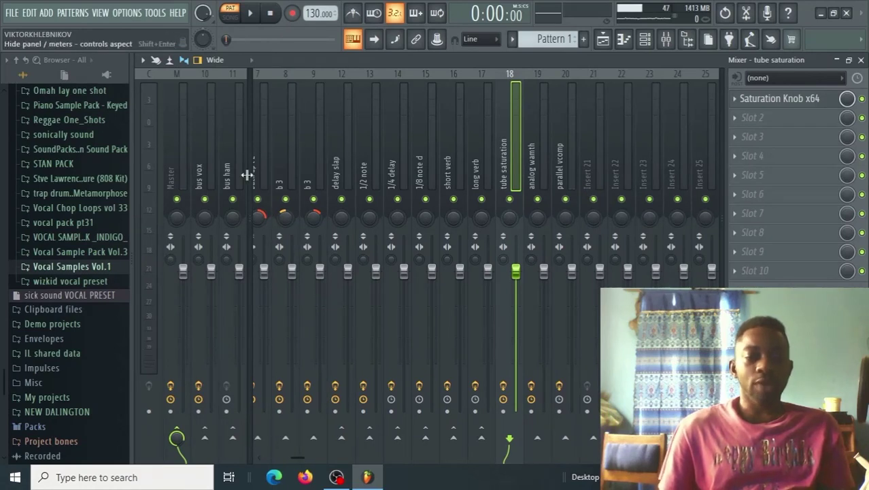
scroll(295, 385, up, 5)
scroll(278, 457, up, 1)
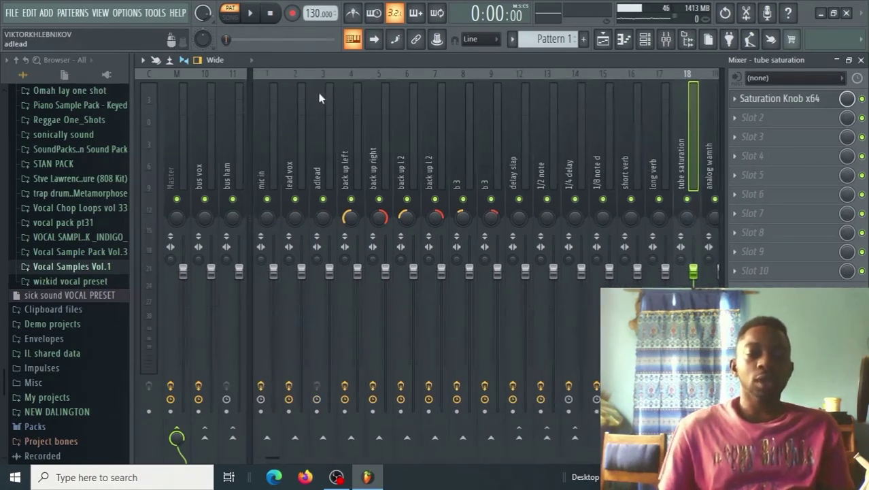
click(293, 139)
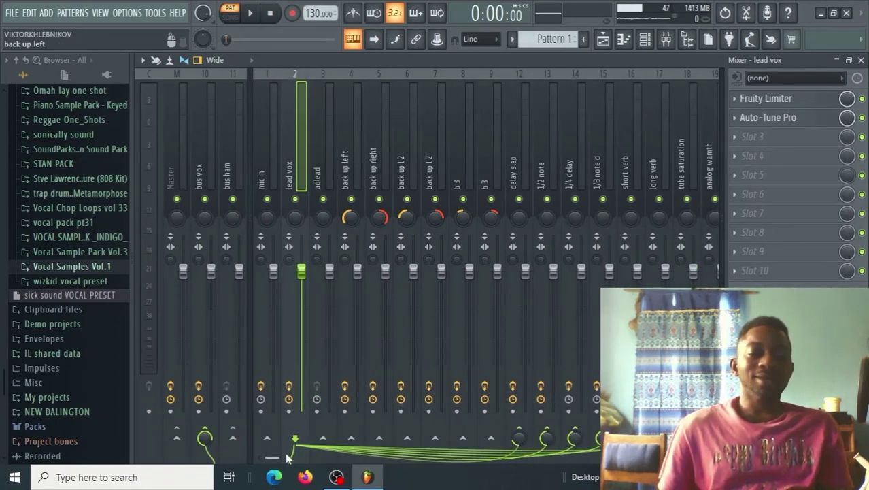
scroll(271, 461, down, 1)
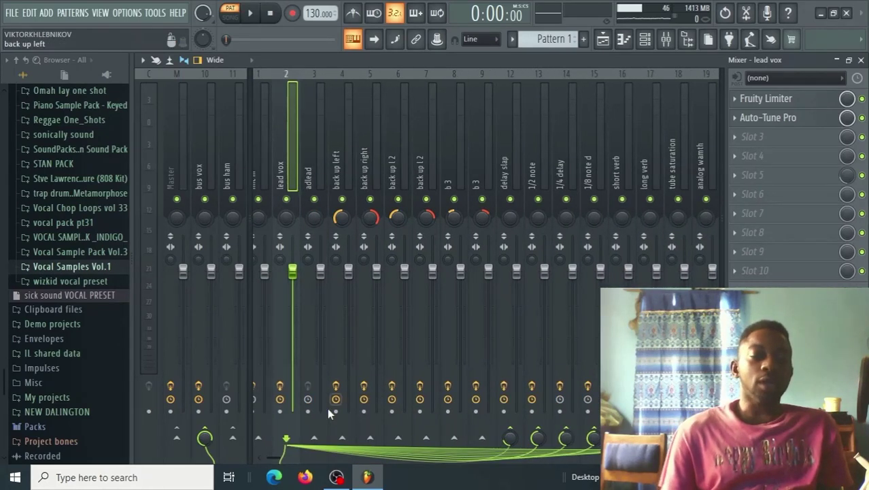
scroll(282, 461, up, 1)
scroll(275, 458, down, 15)
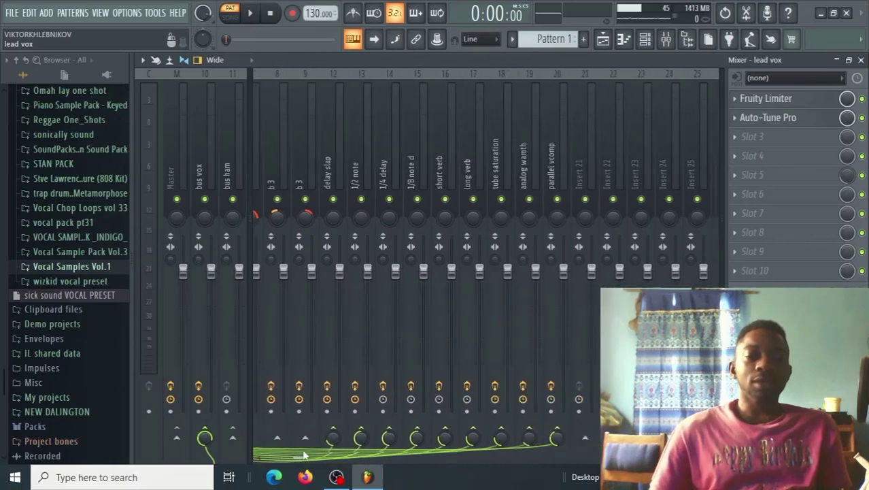
- Rename mixer track Insert 21 as beat
click(583, 139)
right_click(583, 145)
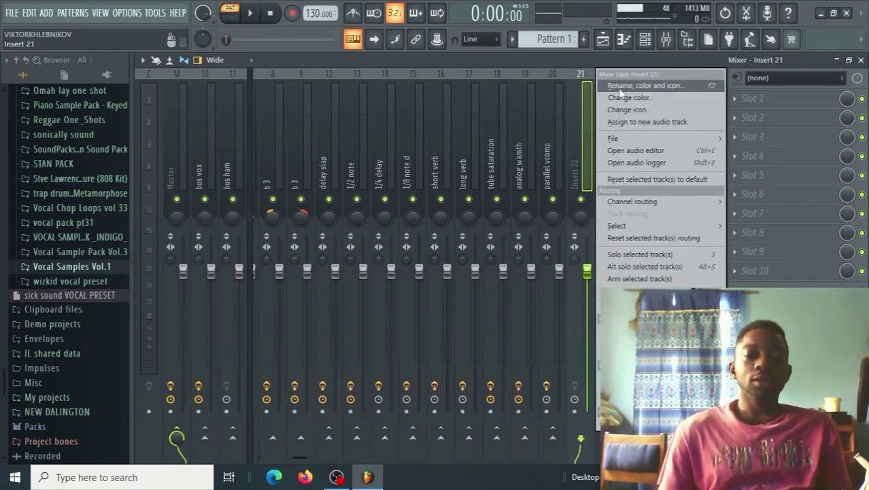
click(631, 83)
text(beat)
key(Return)
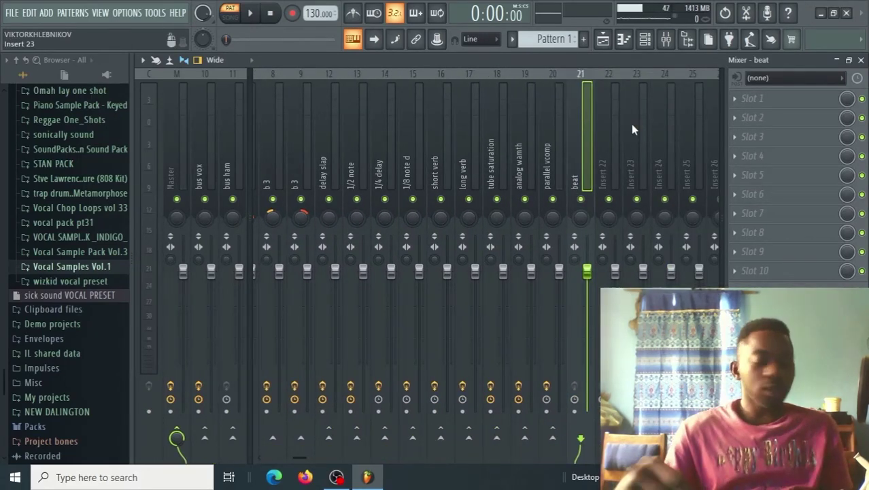
- Move the beat track to the first insert position, ahead of mic in
key(alt+Left)
key(alt+Left)
key(alt+Left)
key(alt+Left)
key(alt+Left)
key(alt+Left)
key(alt+Left)
key(alt+Left)
key(alt+Left)
key(alt+Left)
key(alt+Left)
key(alt+Left)
key(alt+Left)
key(alt+Left)
key(alt+Left)
key(alt+Left)
key(alt+Left)
key(alt+Left)
key(alt+Left)
key(alt+Left)
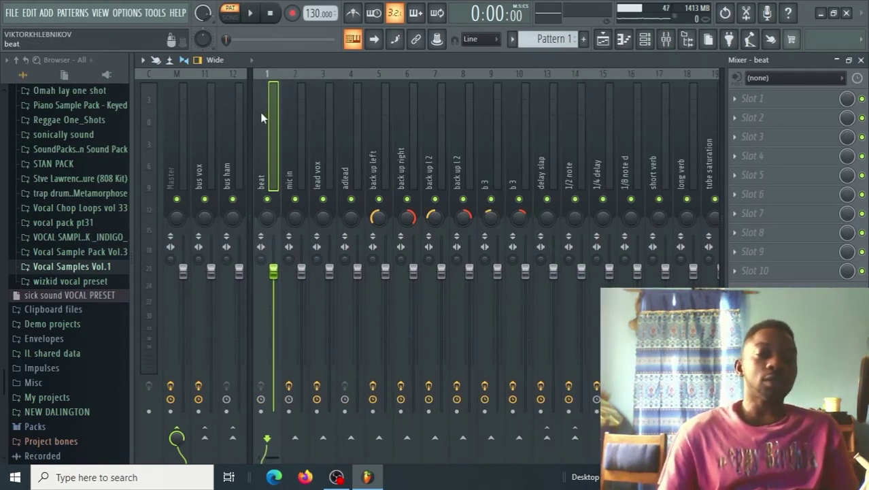
- Load Fruity Balance in the beat track's first slot, set its volume to -4.4 dB, and select the Master track
click(748, 99)
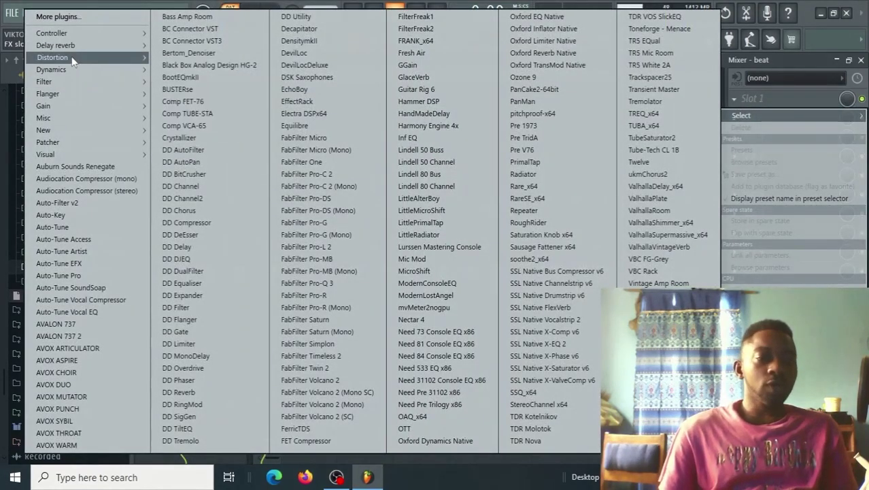
mouse_move(68, 69)
click(180, 106)
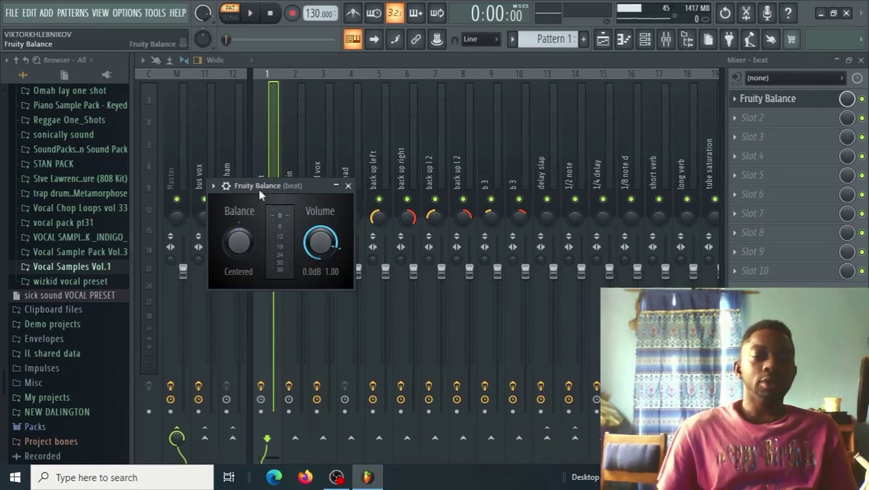
drag(255, 184, 388, 147)
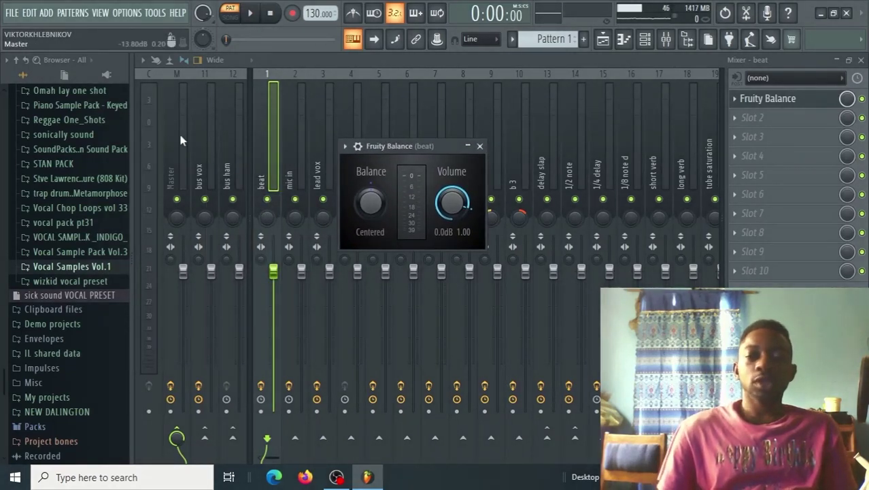
drag(465, 197, 465, 224)
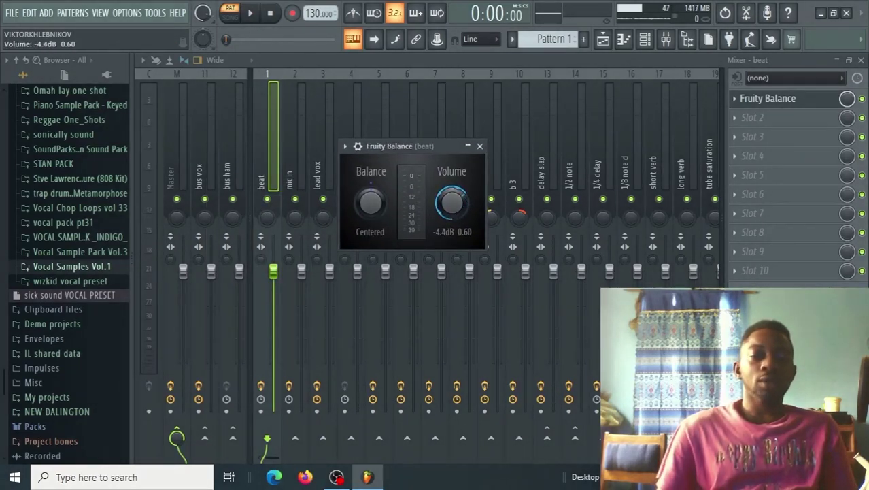
click(180, 129)
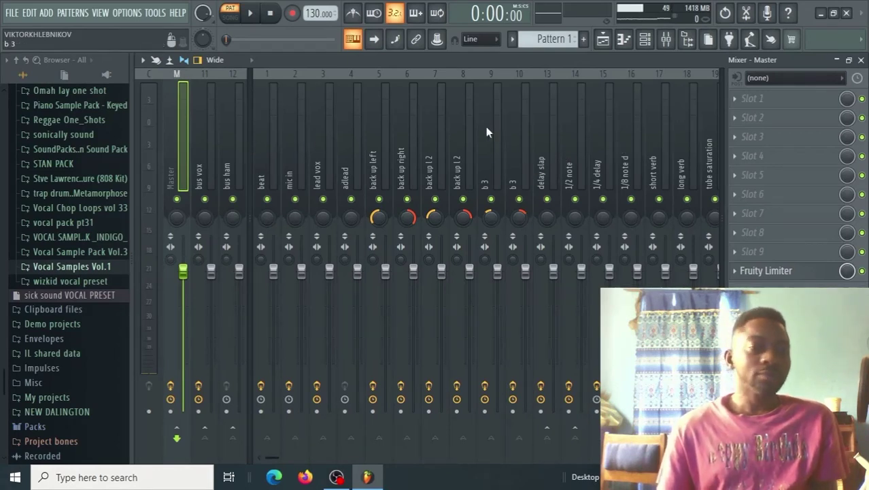
- Start saving the current mixer project as a new FL Studio song file
click(12, 15)
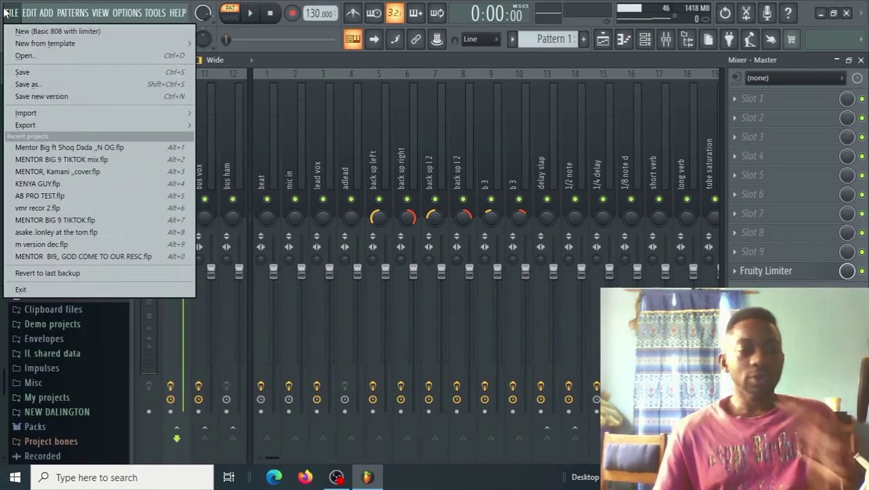
click(7, 13)
click(11, 13)
click(12, 13)
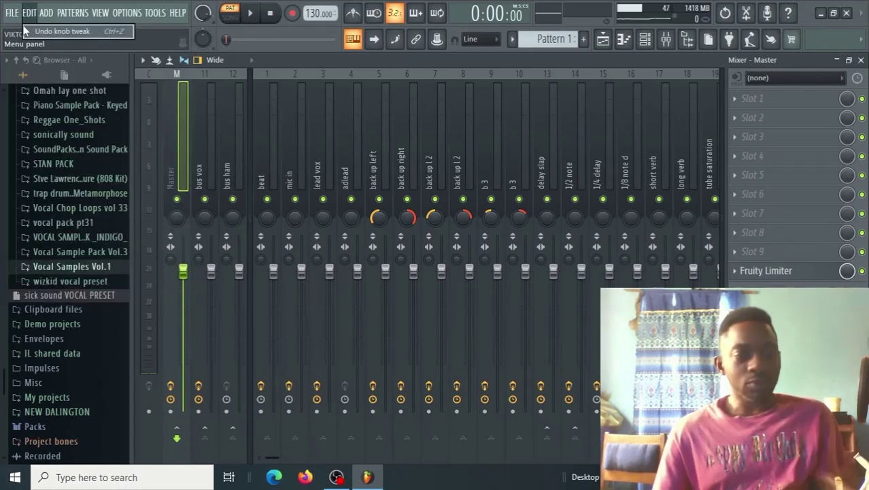
click(11, 13)
click(27, 72)
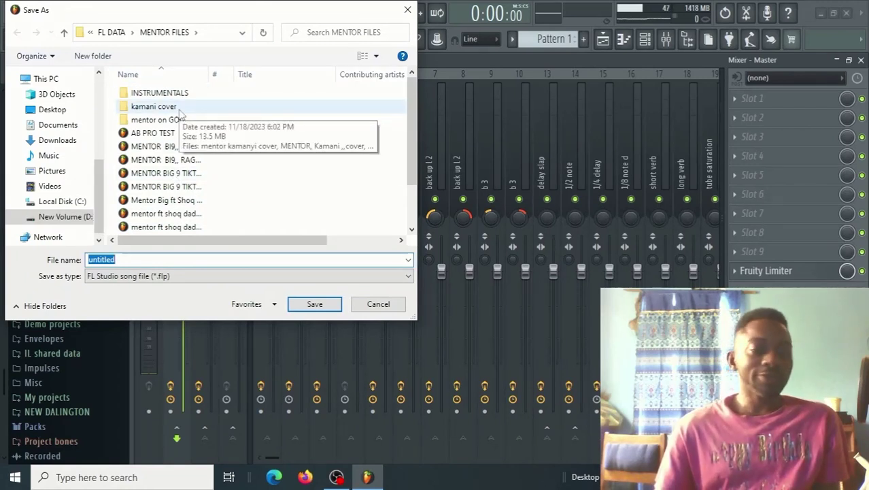
- Browse the save location out of MENTOR FILES to the Program Files folder on Local Disk (C:)
click(64, 32)
click(64, 31)
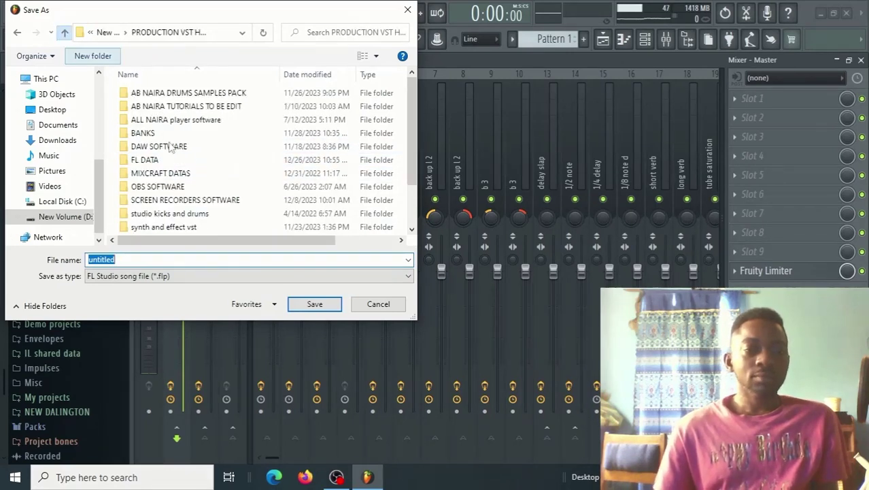
click(65, 33)
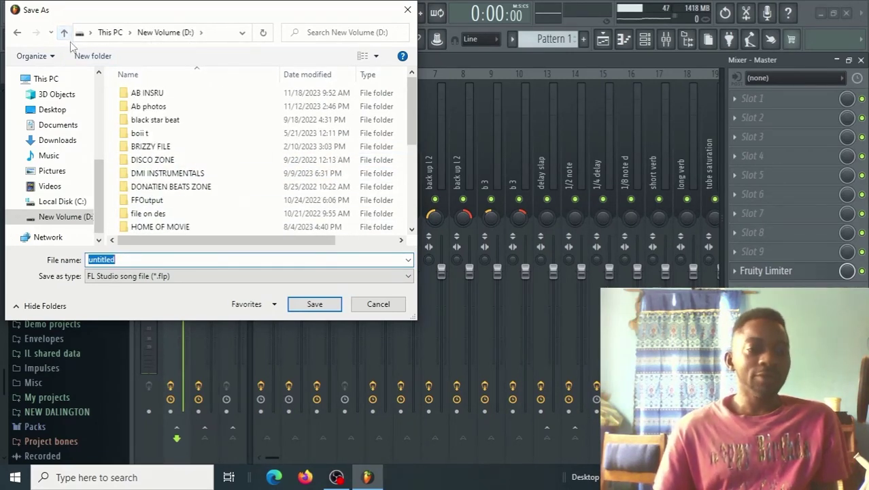
click(64, 32)
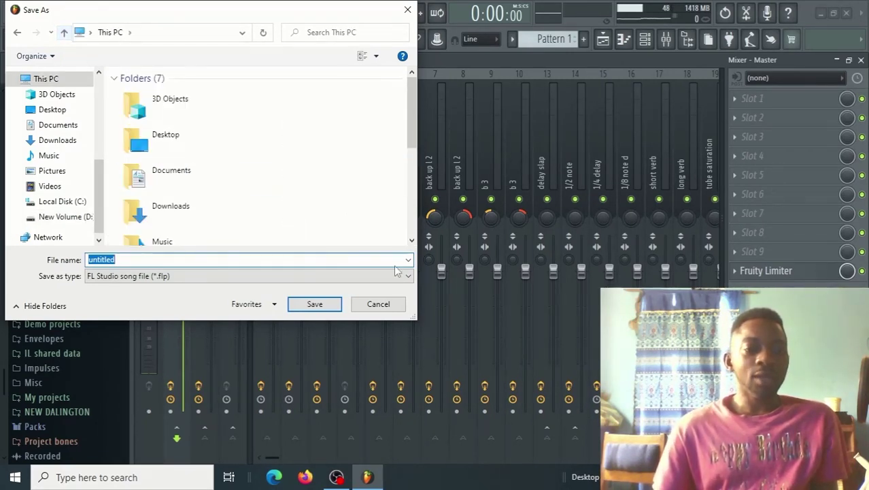
scroll(388, 171, down, 3)
double_click(248, 200)
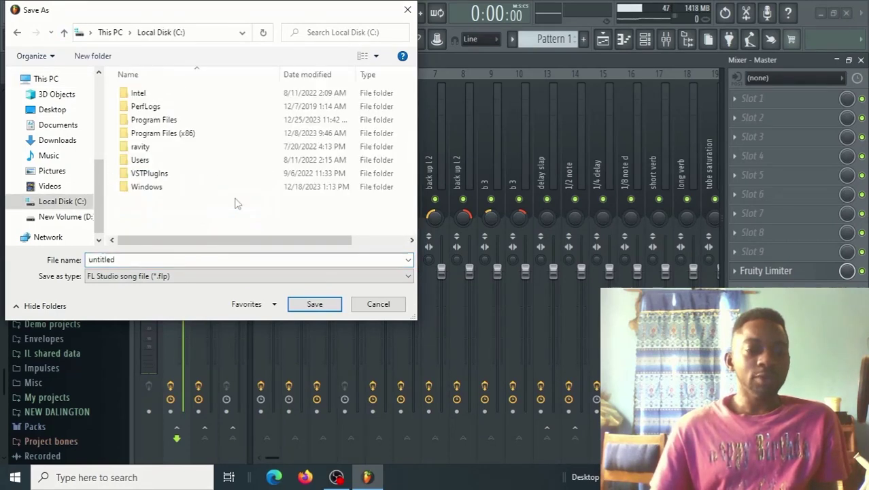
double_click(146, 120)
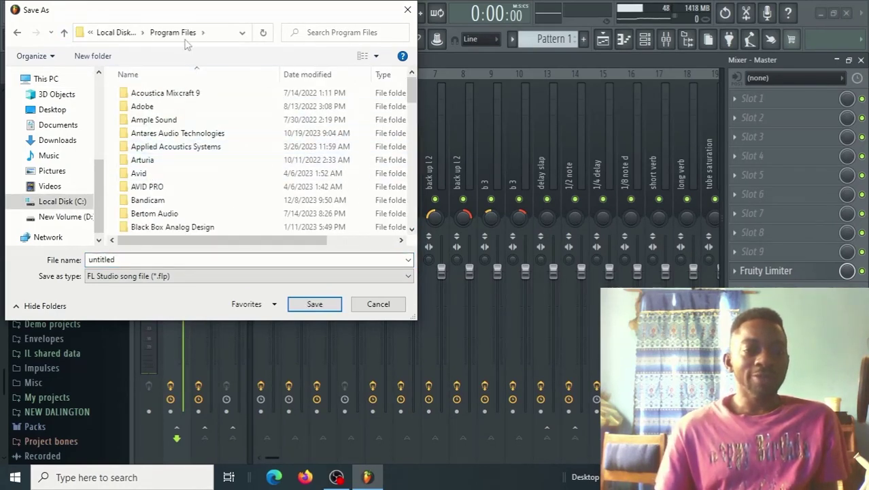
- Browse the save location from Program Files to Image-Line, FL Studio 20, Data, Templates
scroll(207, 212, down, 6)
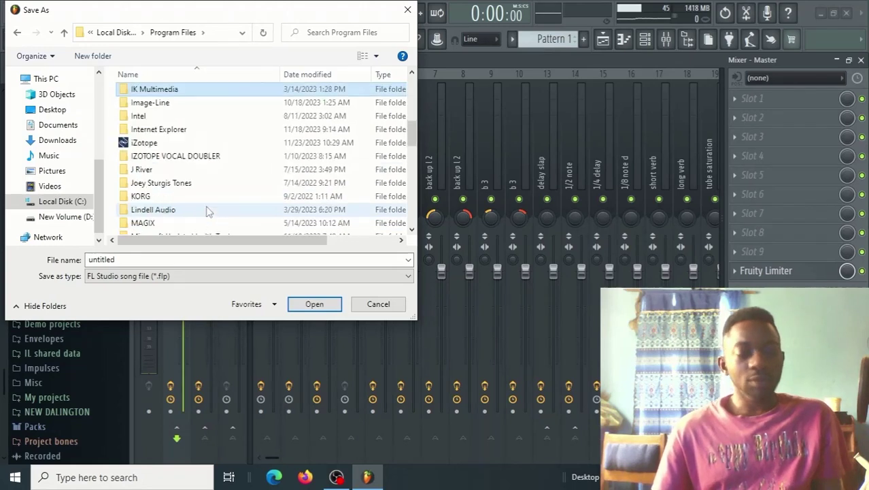
click(165, 106)
double_click(165, 106)
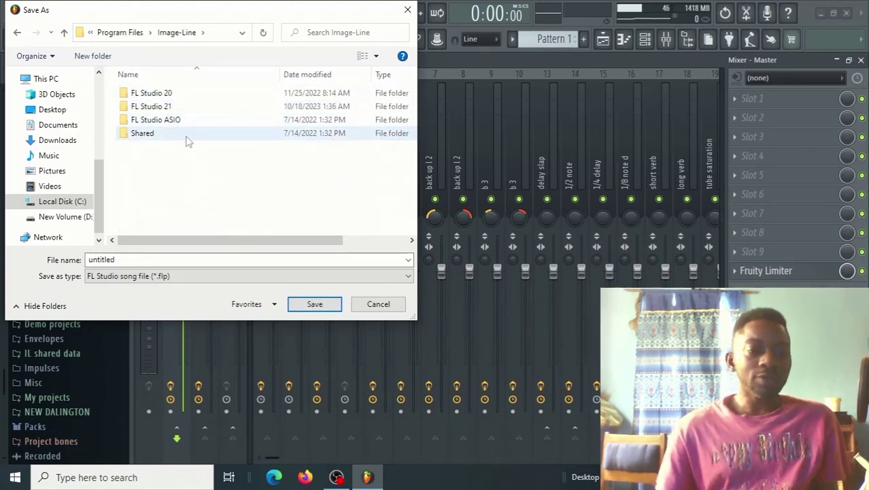
click(156, 96)
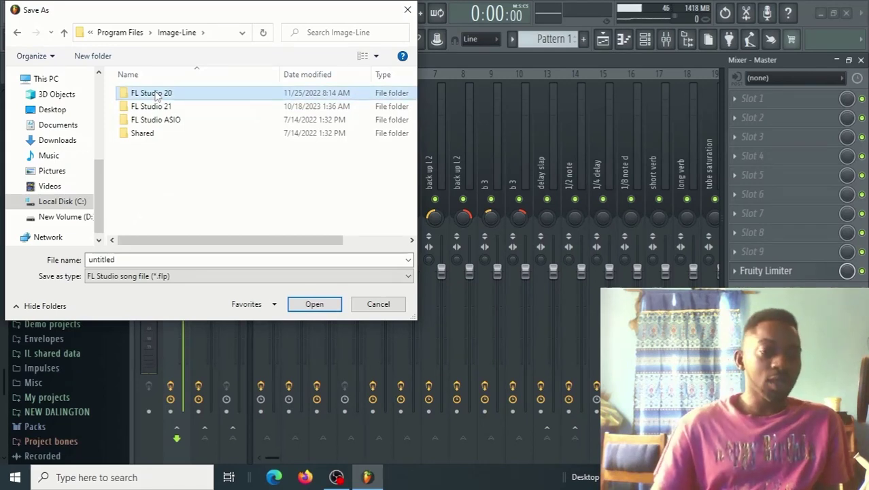
double_click(156, 95)
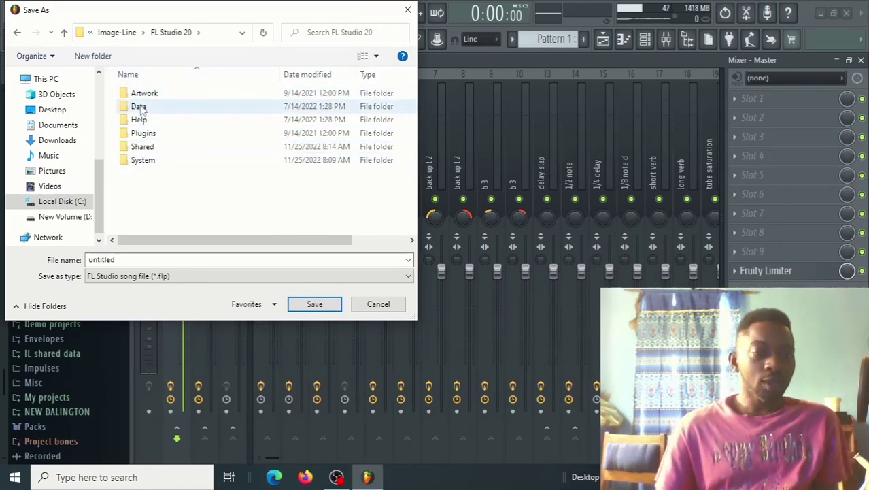
double_click(141, 107)
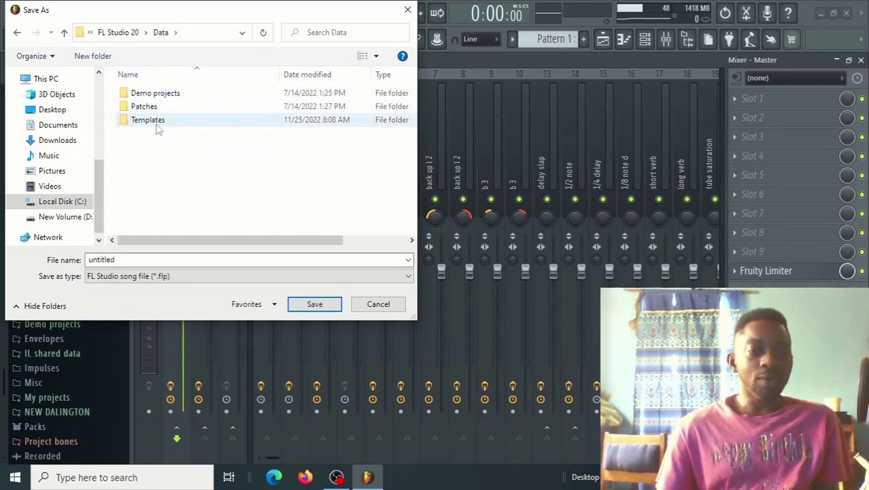
double_click(155, 120)
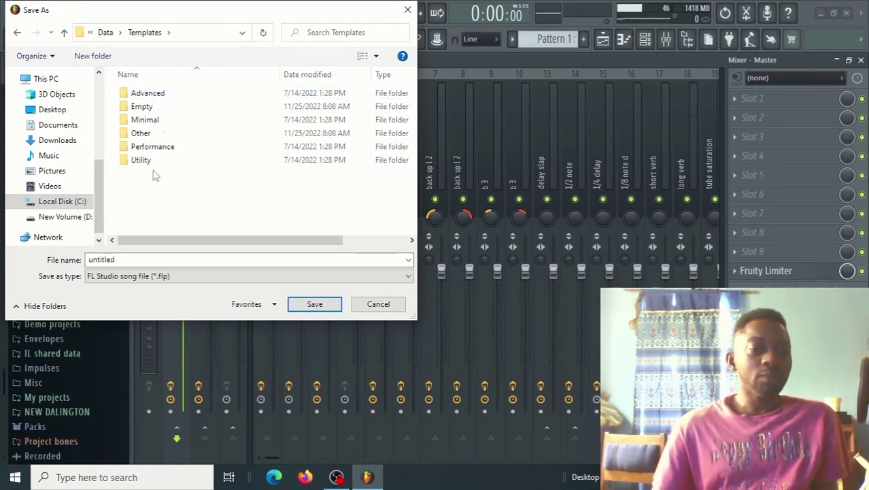
- Open the Instrumental folder inside the Advanced templates folder as the save location
click(156, 93)
click(156, 94)
double_click(156, 93)
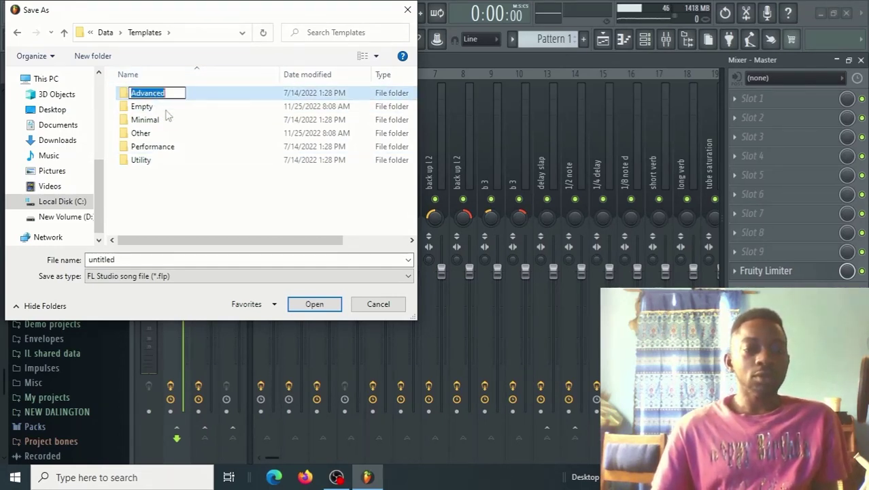
click(169, 117)
double_click(162, 95)
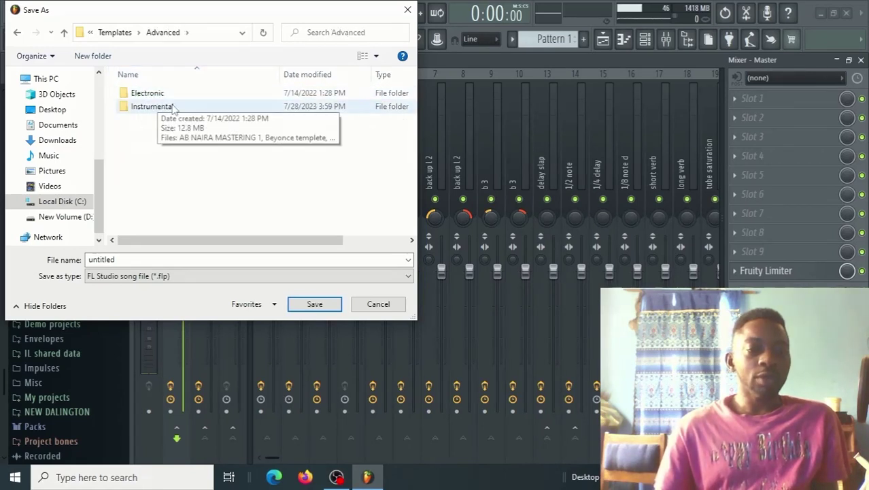
click(174, 109)
double_click(174, 108)
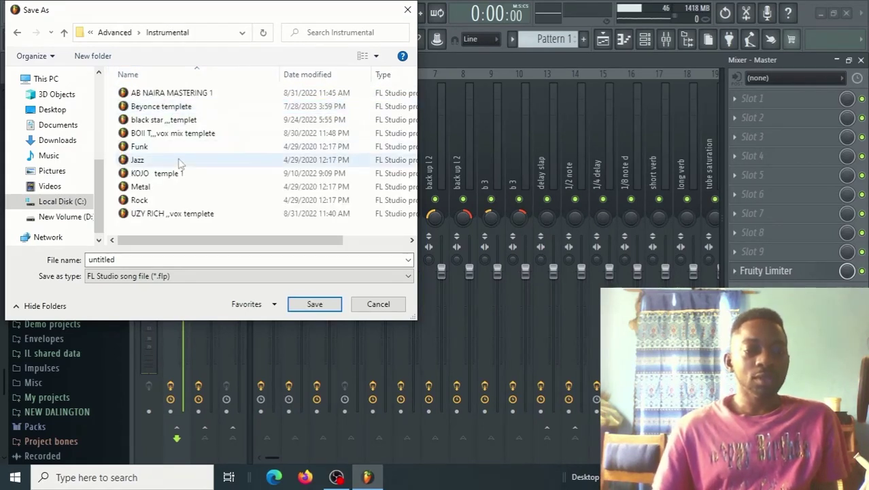
- Save the project in the Instrumental folder under the name NERVE MIXING TEMPLET, and save it once more
key(BackSpace)
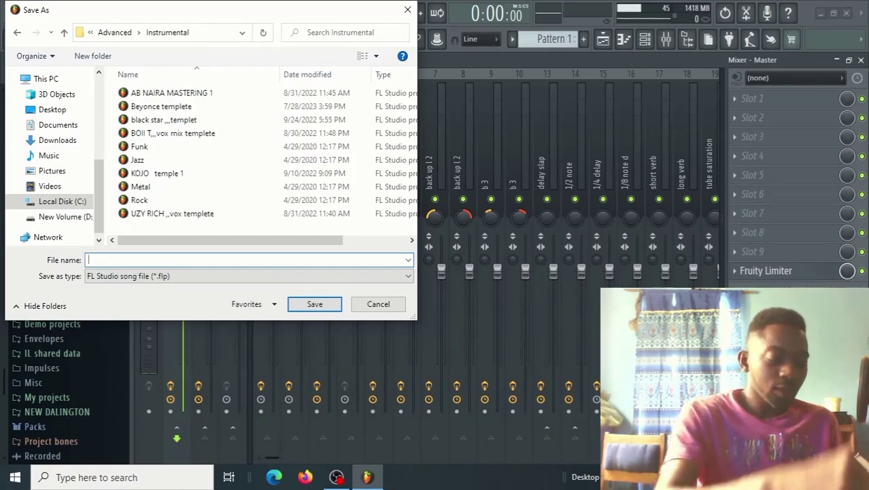
text(NERVE M)
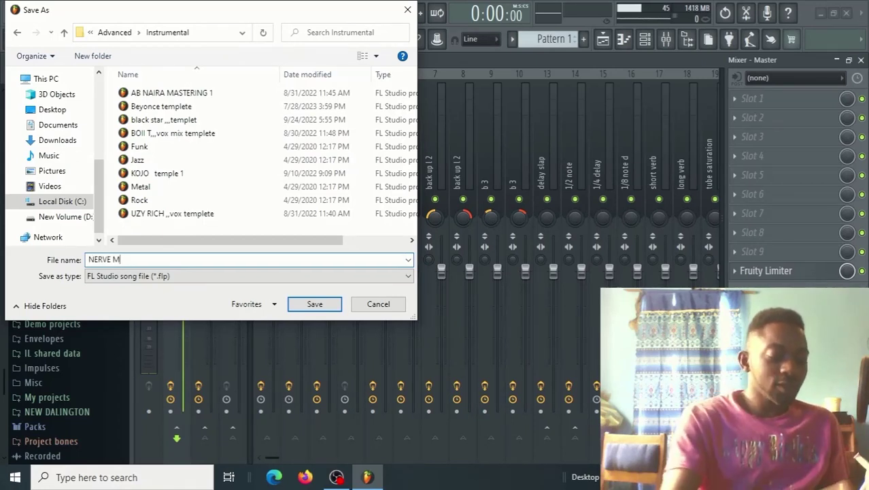
text(IXING TEMPLET)
click(323, 310)
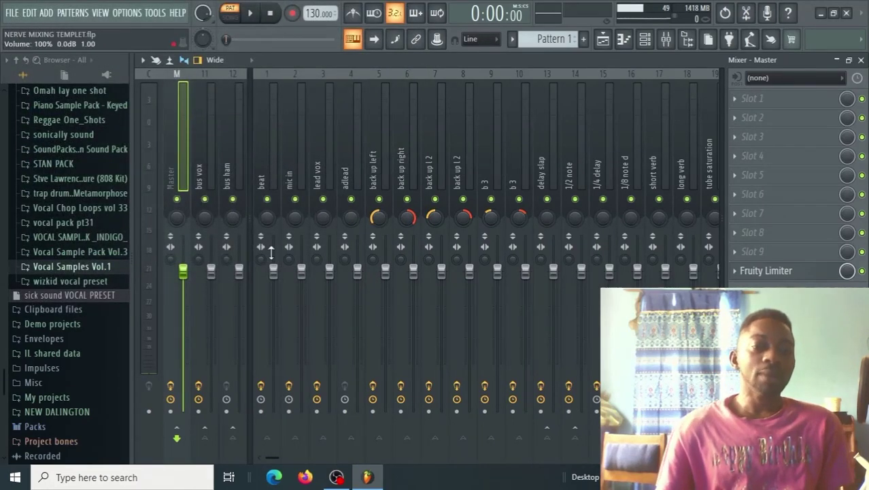
click(11, 13)
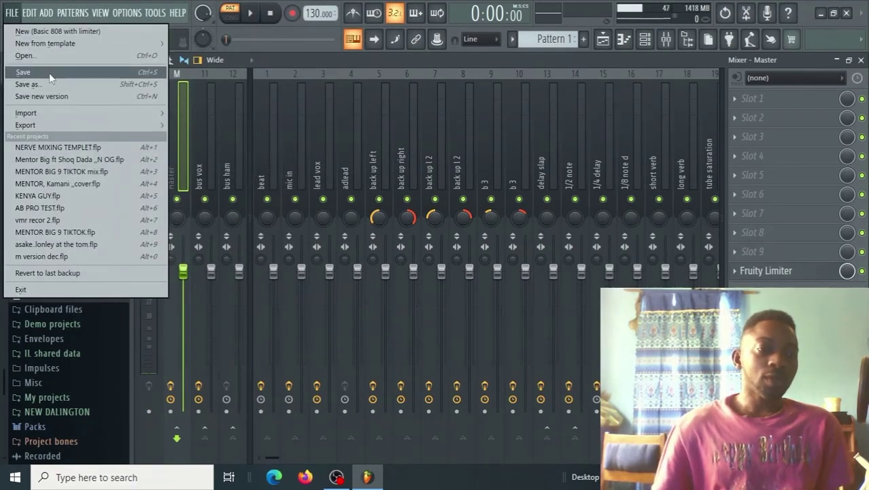
click(49, 73)
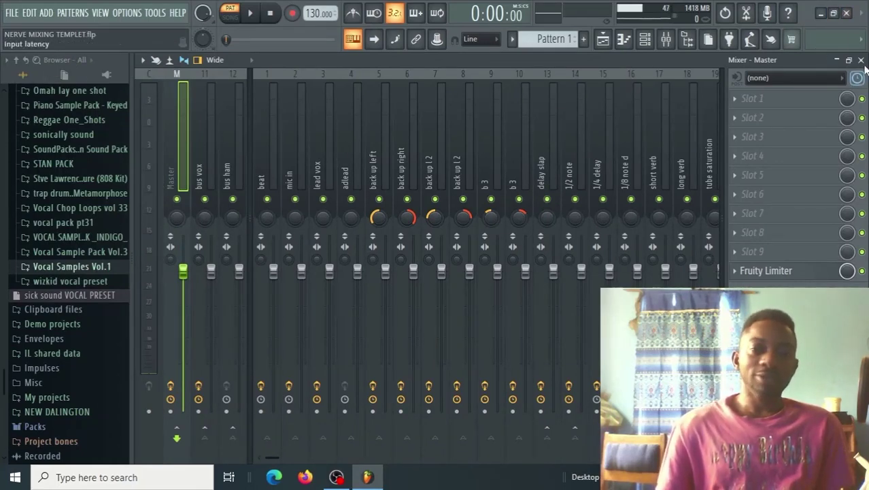
- Close FL Studio, refresh the desktop, and launch FL Studio 20 again
click(847, 13)
right_click(496, 178)
click(546, 217)
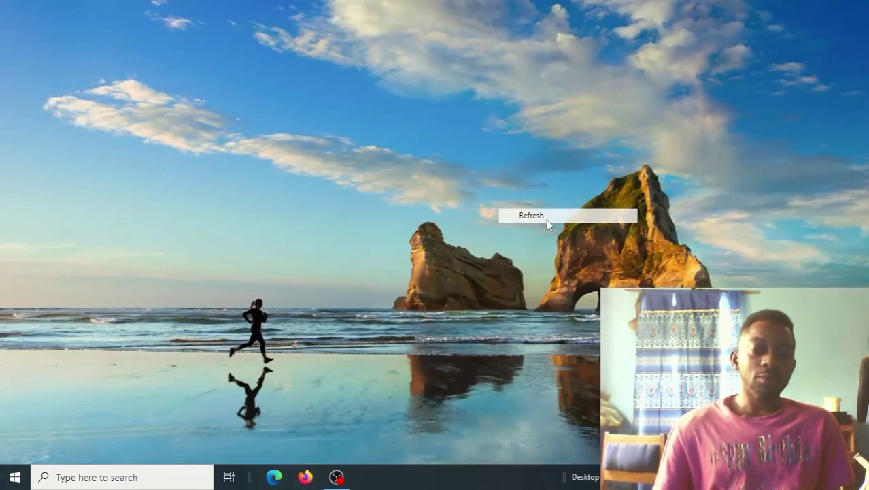
click(585, 477)
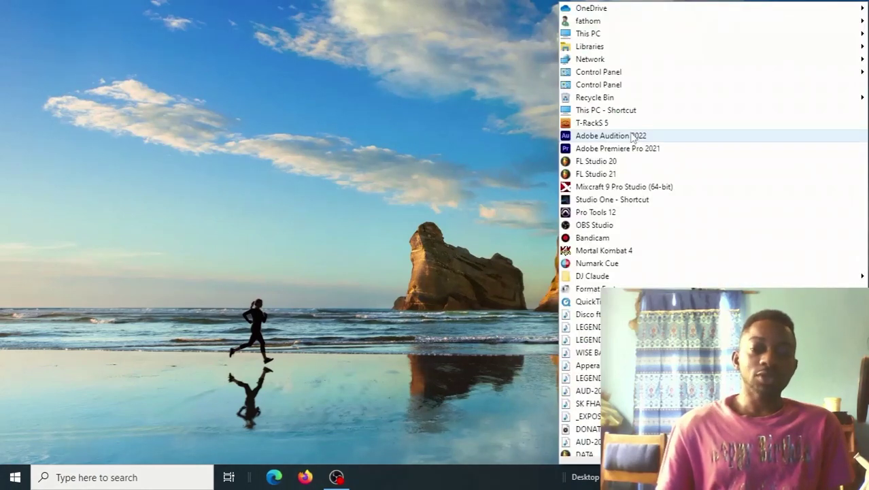
click(616, 161)
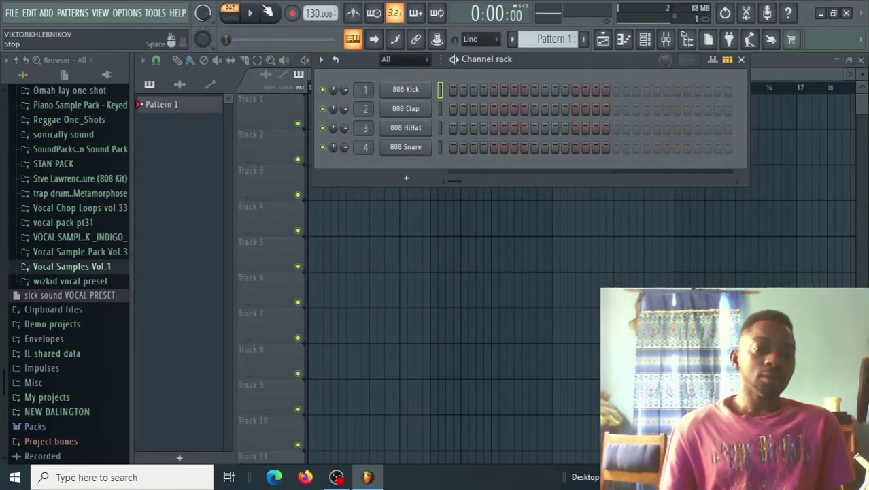
- Create a new project from the Advanced template NERVE MIXING TEMPLET, close the Fruity Limiter window, and show the mixer
click(13, 13)
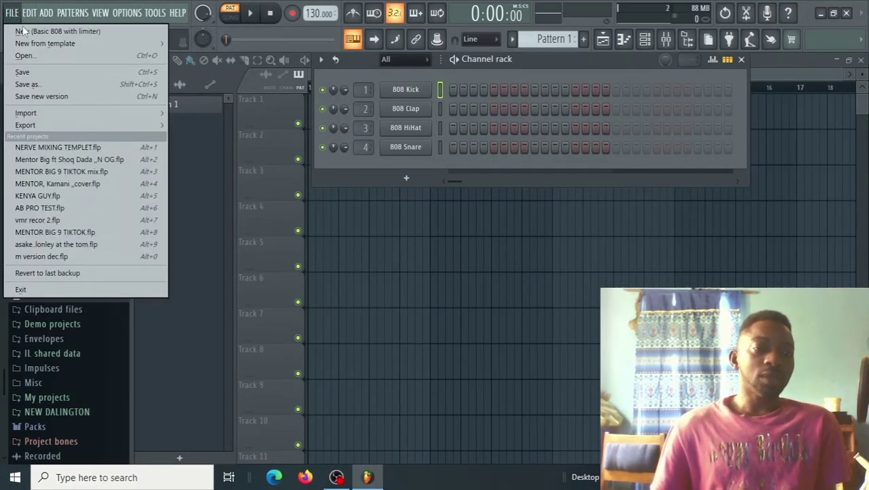
mouse_move(38, 43)
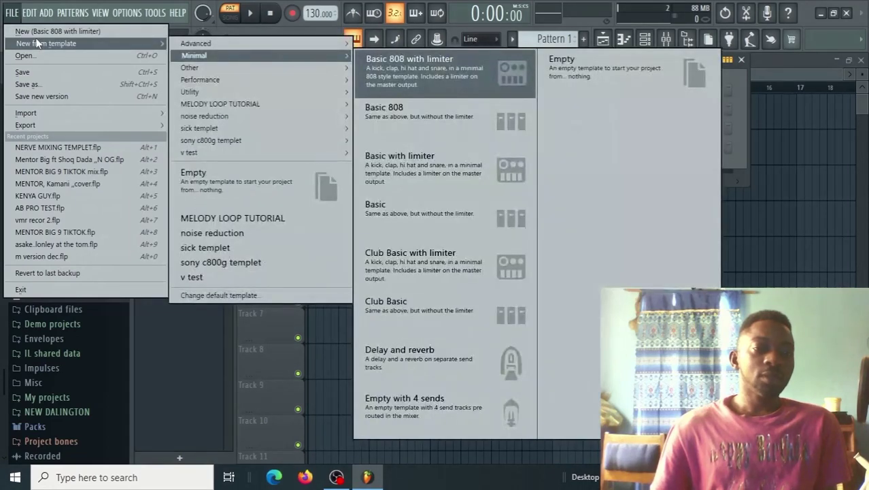
mouse_move(204, 45)
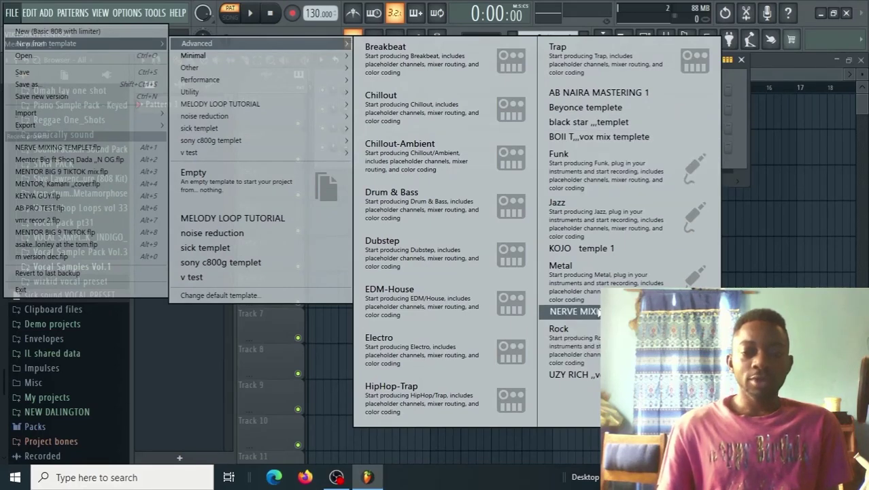
click(579, 312)
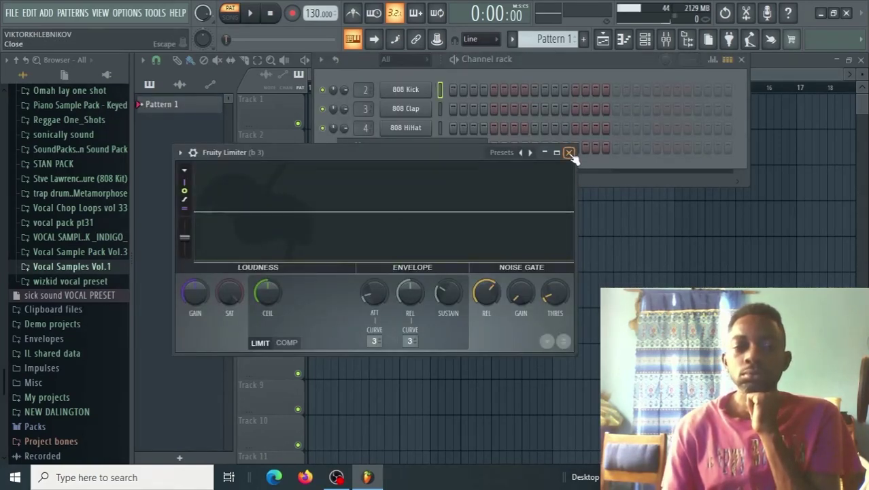
click(570, 152)
key(F9)
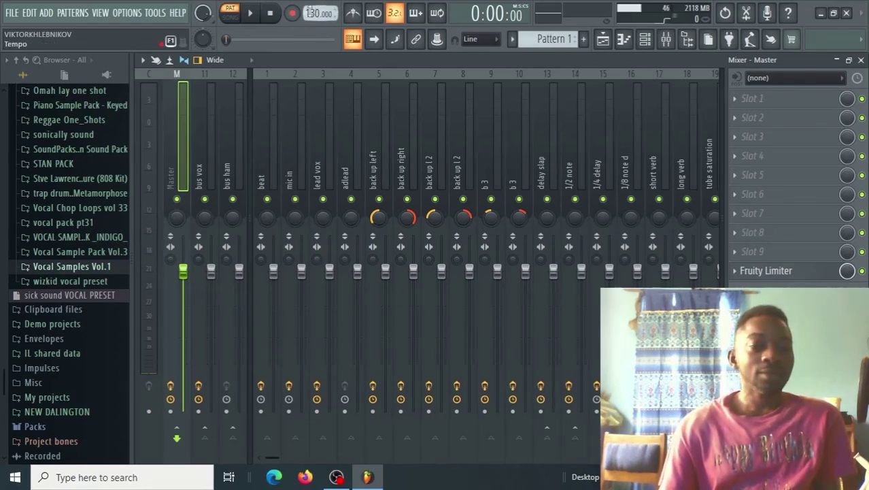
- Set the project tempo to 100 BPM
right_click(316, 8)
click(407, 161)
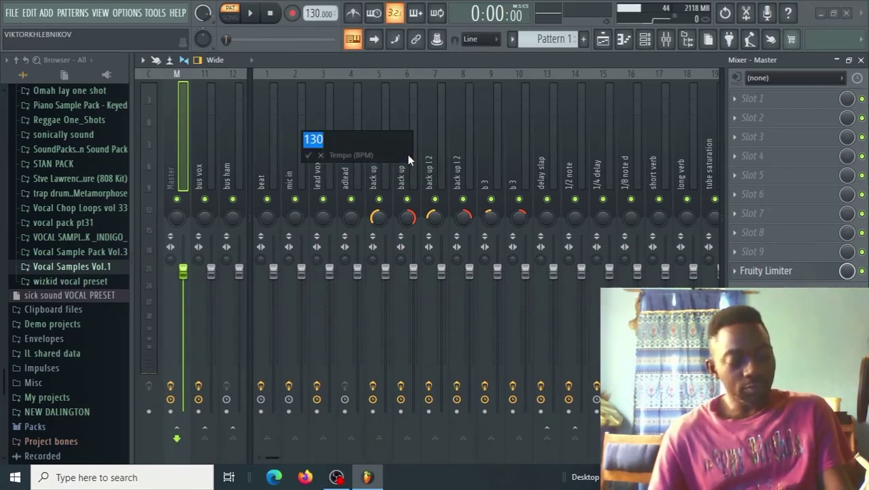
text(100)
key(Return)
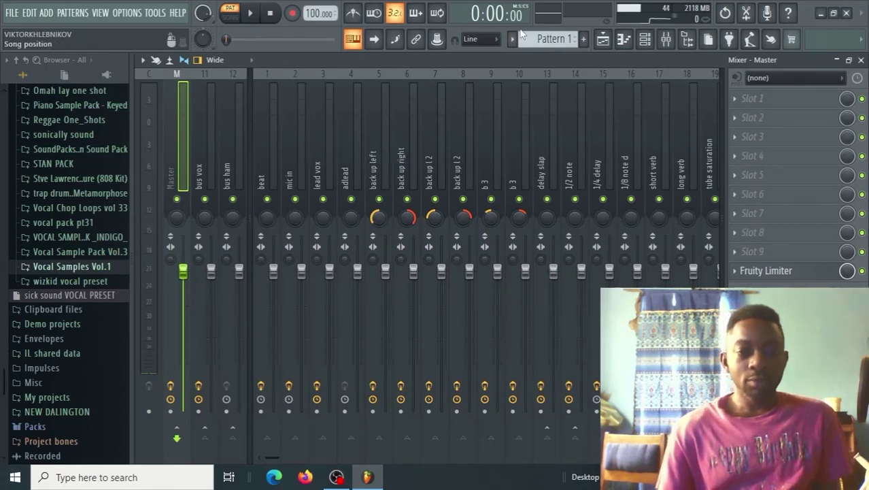
- View the playlist, return to the mixer, and check the effects on the beat and mic in tracks
click(603, 39)
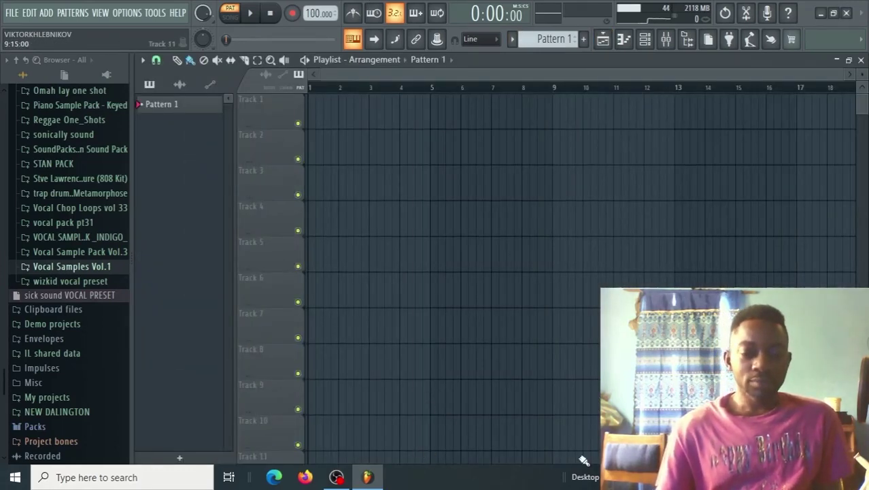
click(666, 38)
click(266, 153)
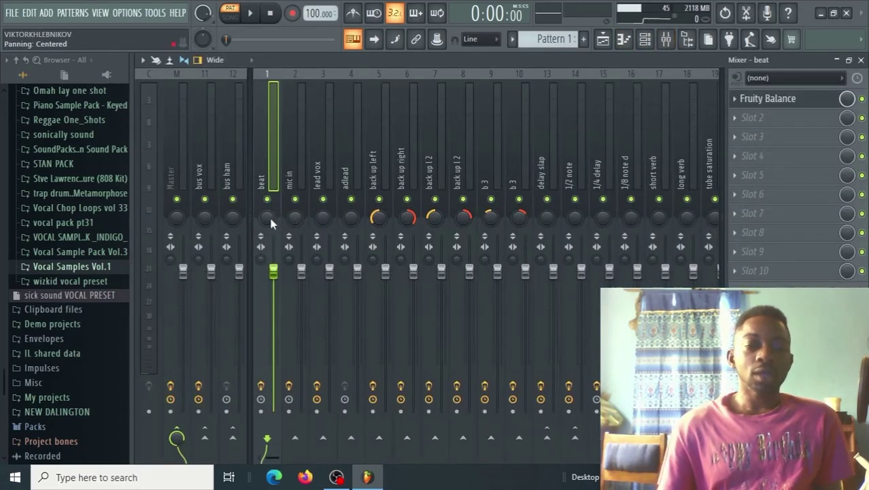
click(292, 415)
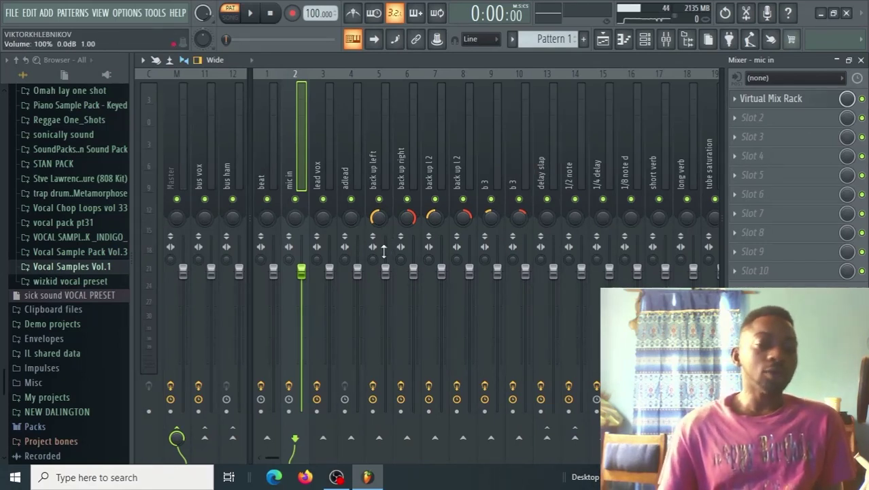
- On the bus vox track, switch the Lindell 50 Channel's equalizer to 60 and close the plugin
click(202, 176)
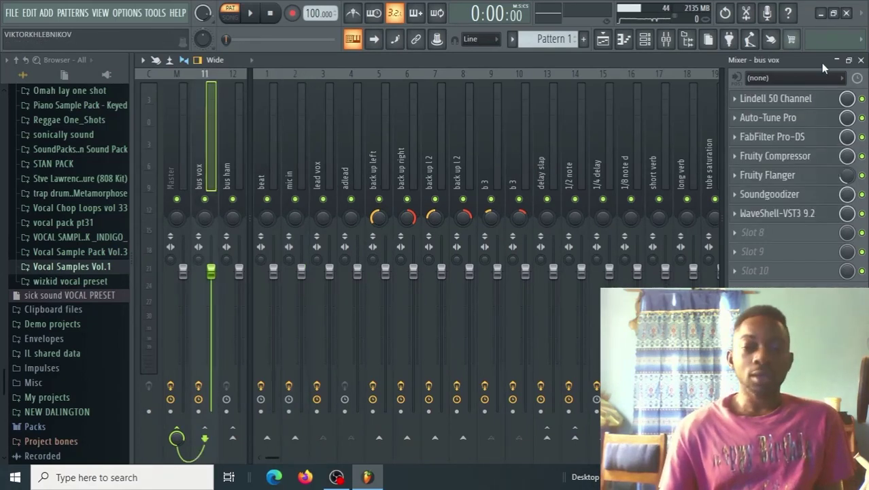
click(782, 102)
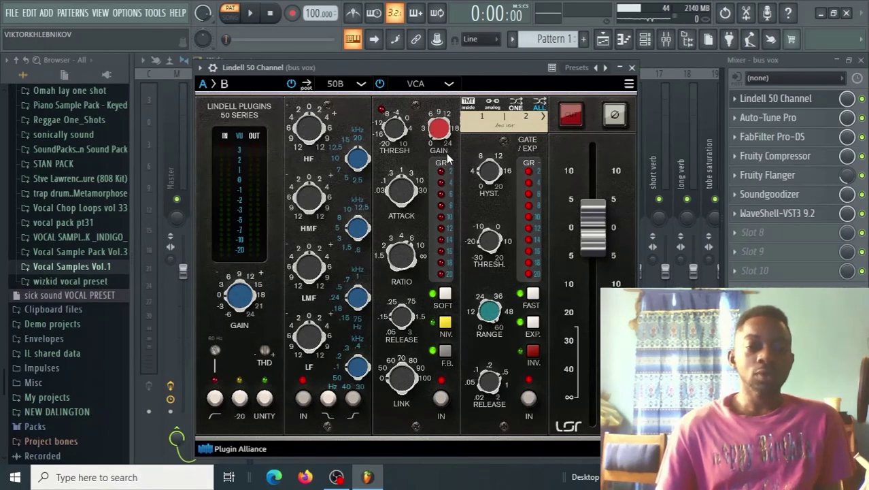
click(355, 84)
click(343, 128)
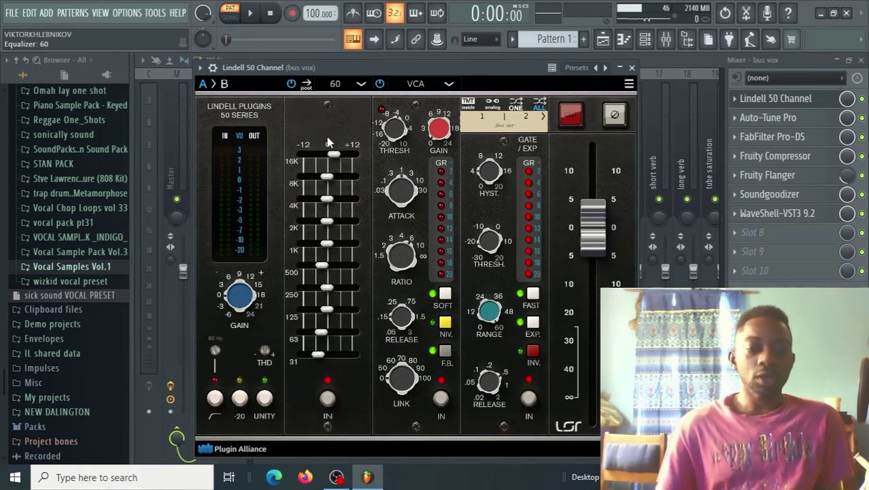
click(632, 67)
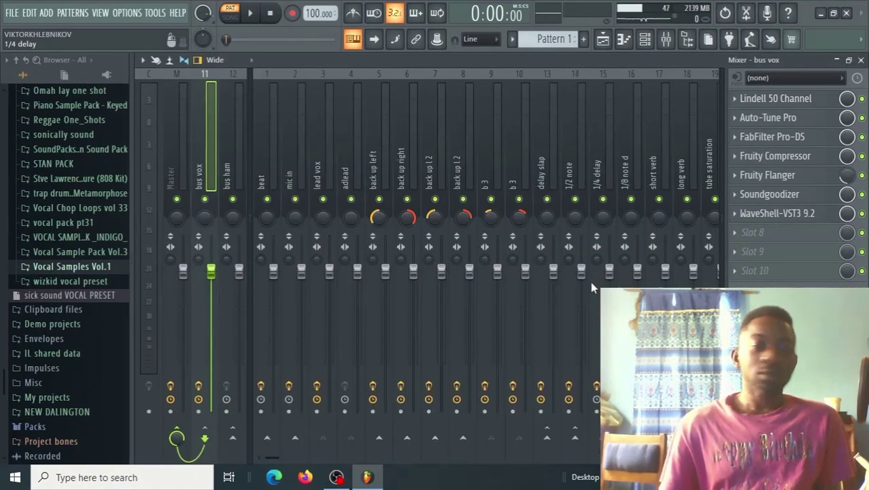